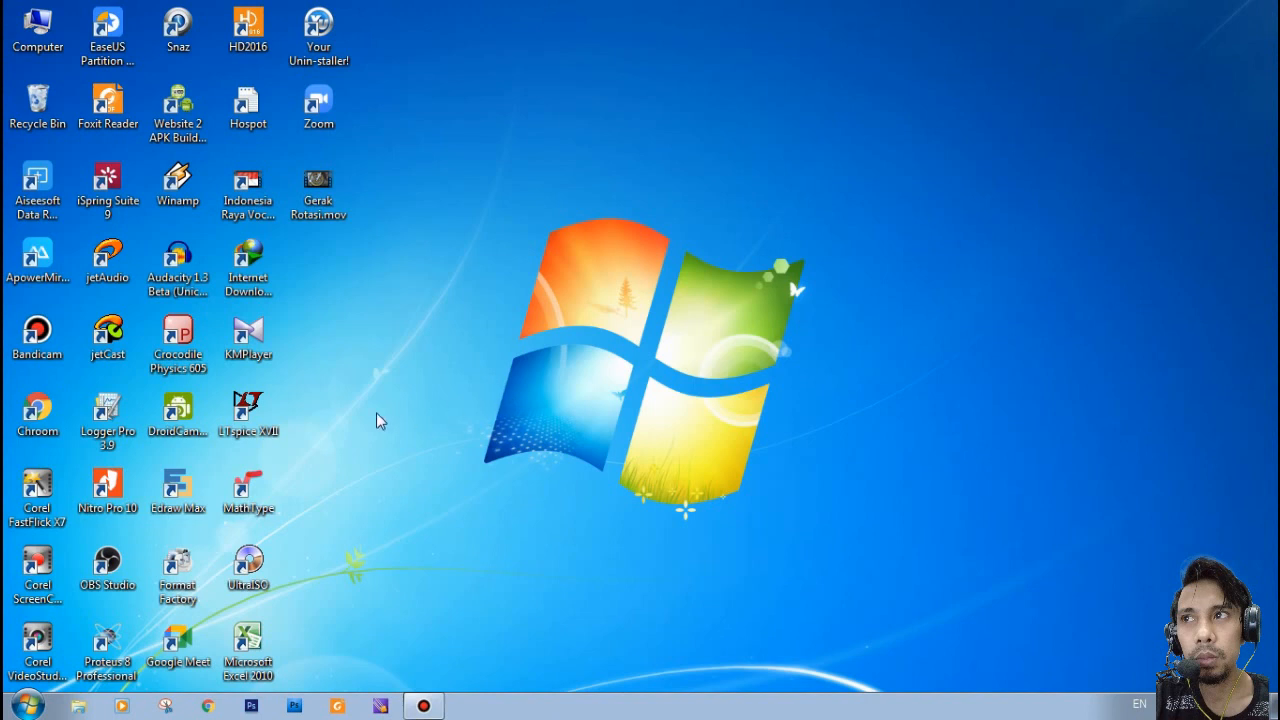
- Launch Logger Pro 3.9 and bring its untitled document window to the front
click(107, 412)
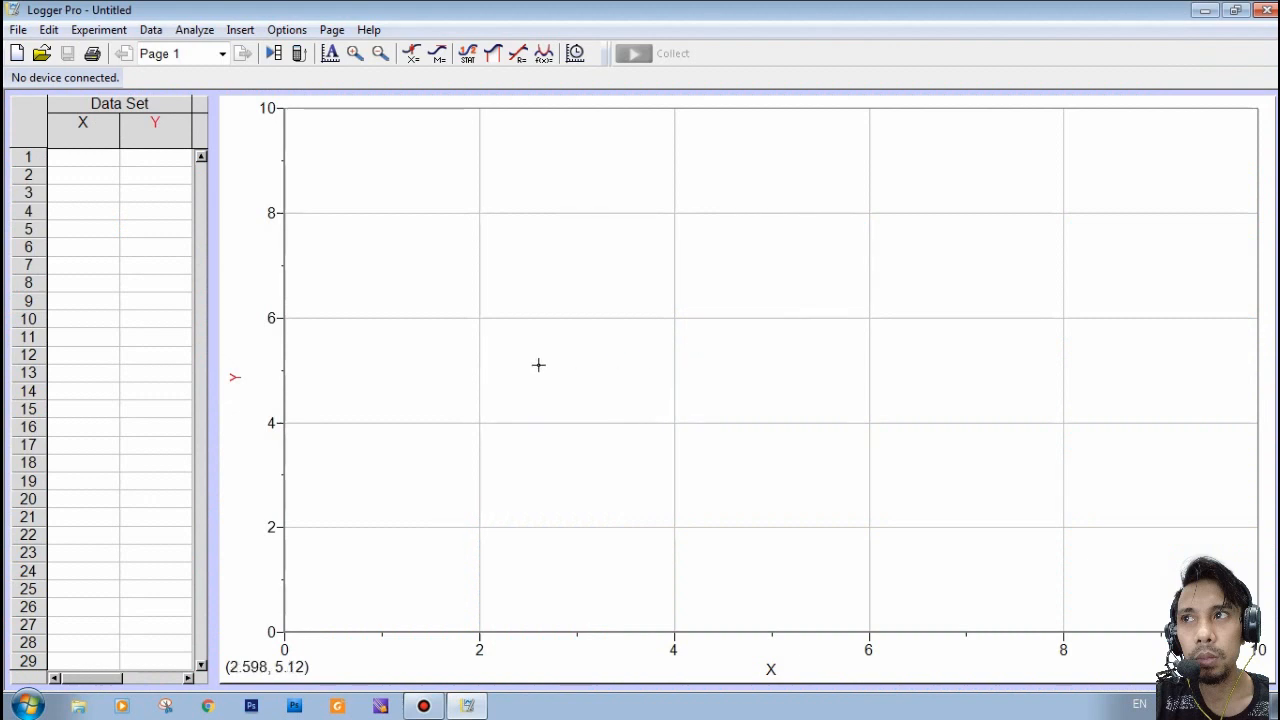
click(1204, 12)
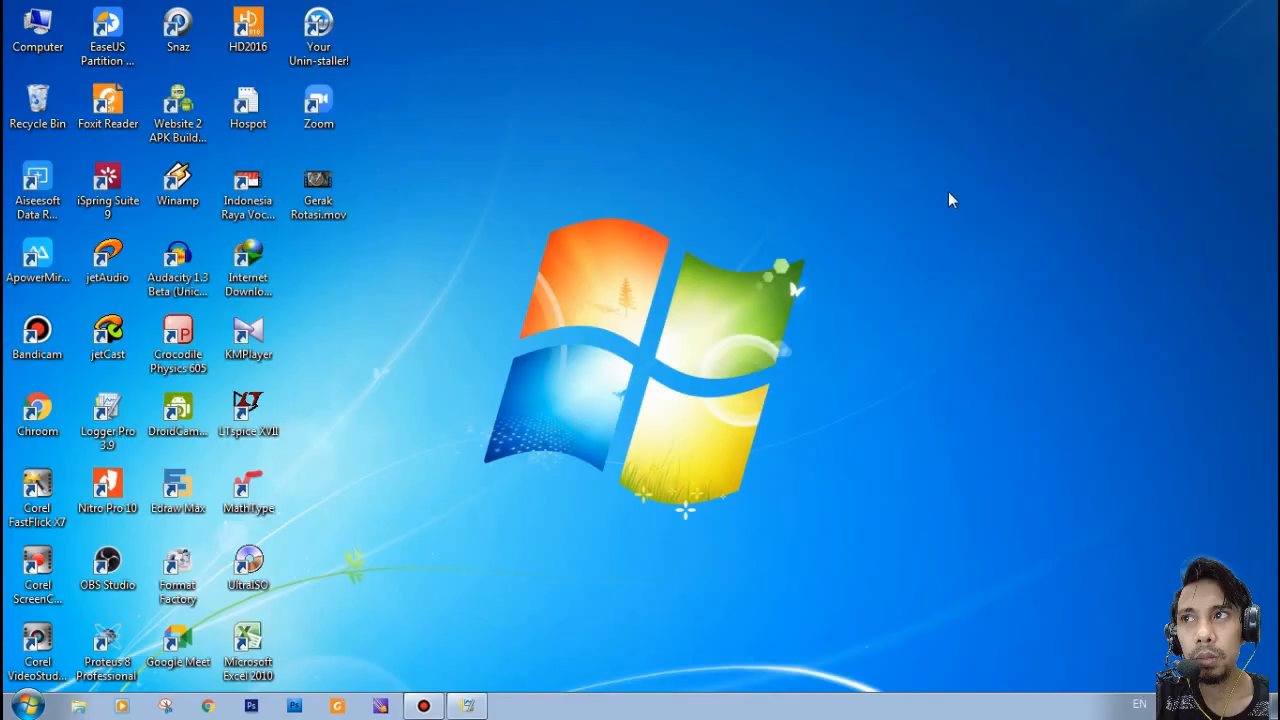
click(476, 708)
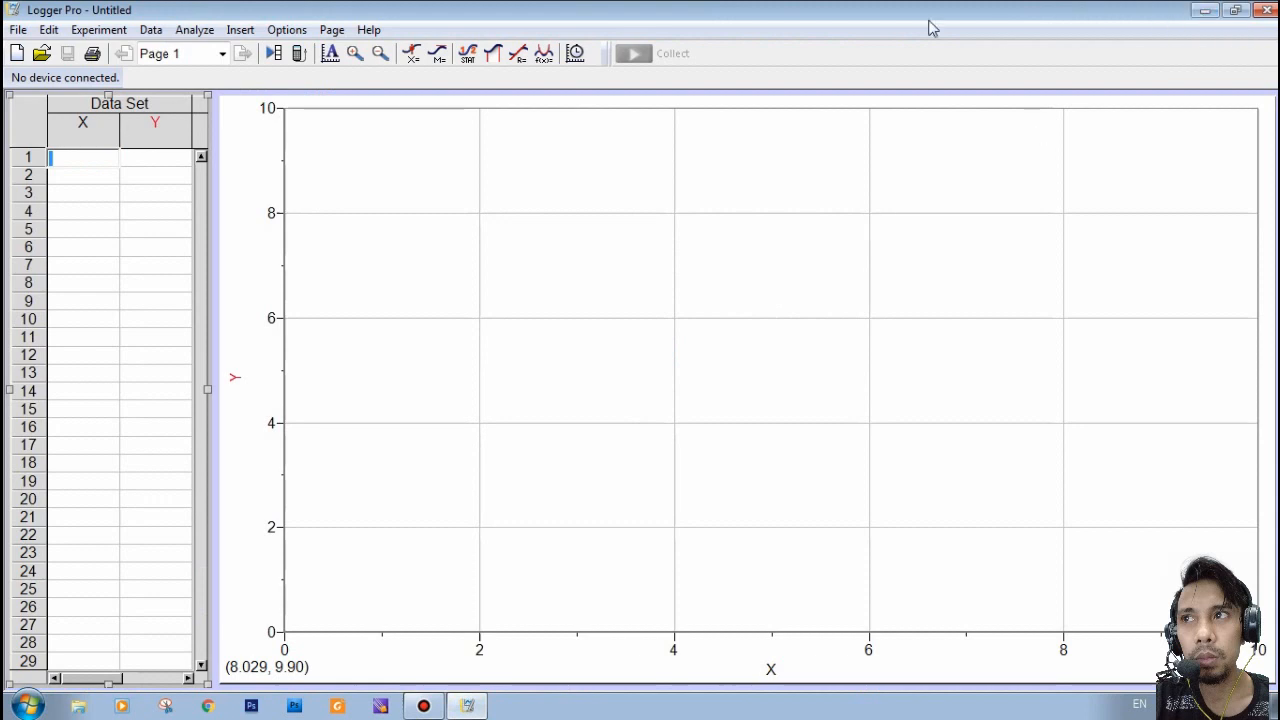
click(1205, 9)
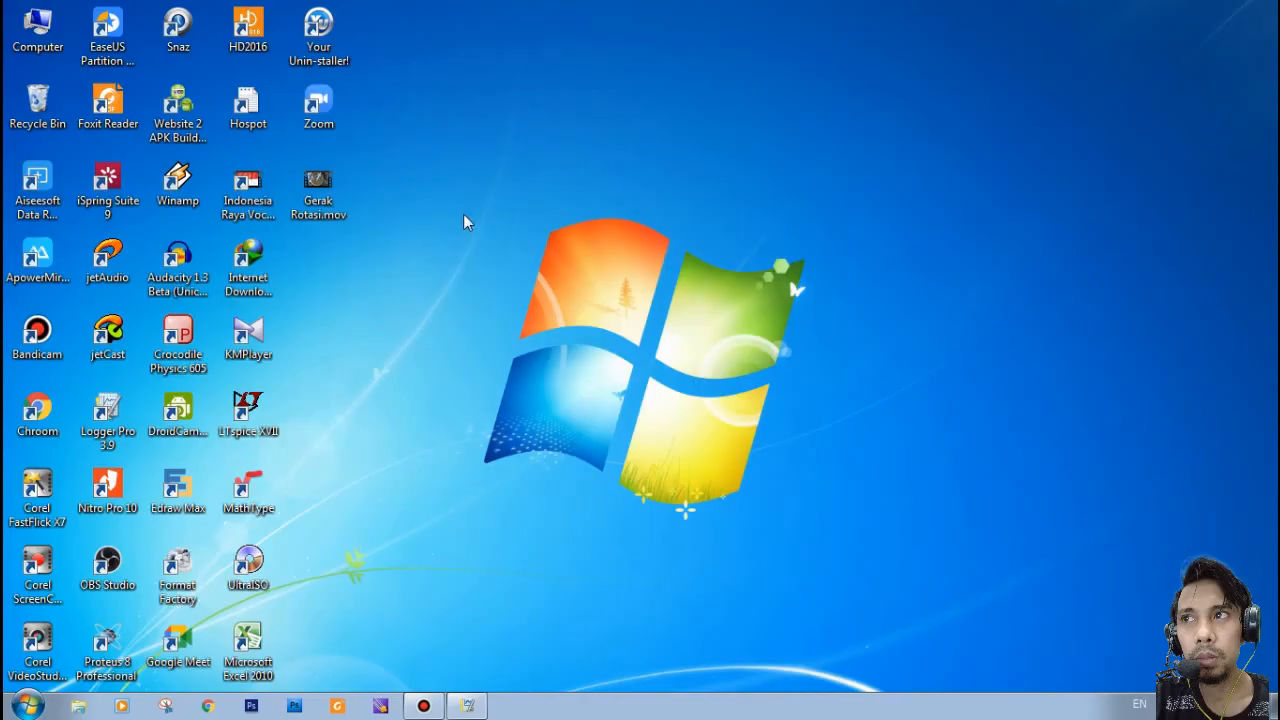
right_click(543, 220)
click(595, 277)
click(462, 706)
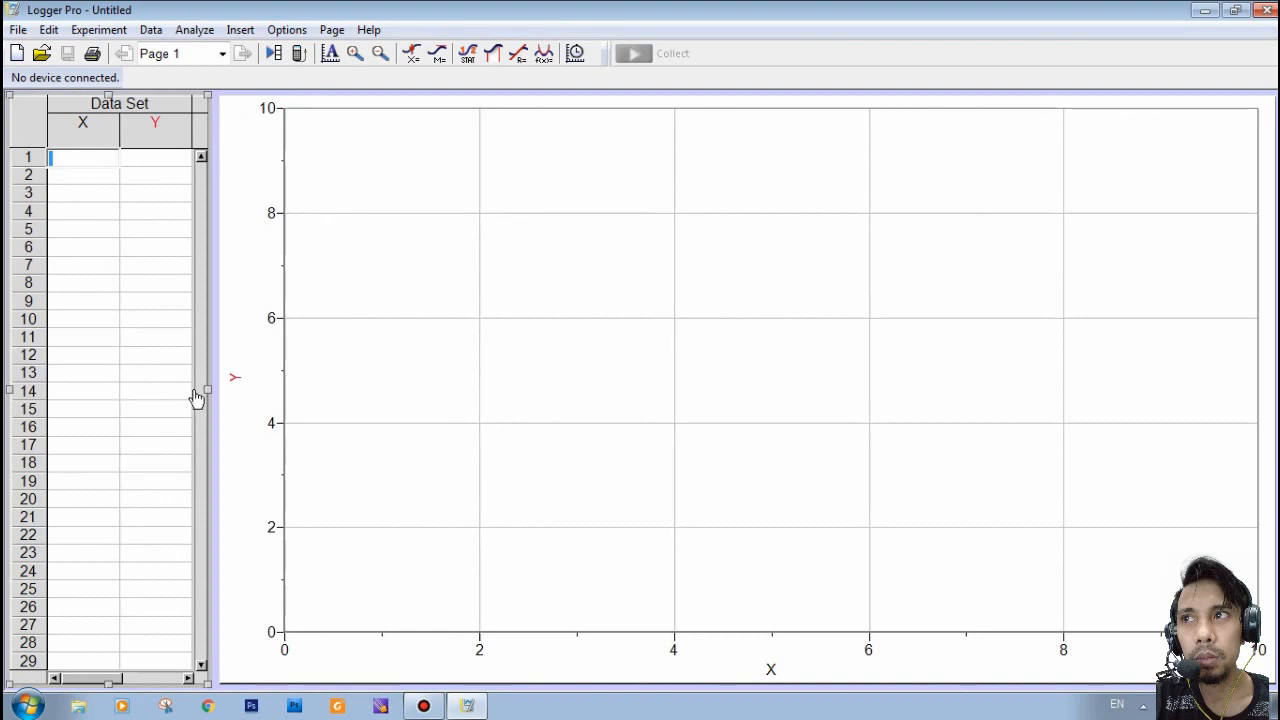
click(99, 255)
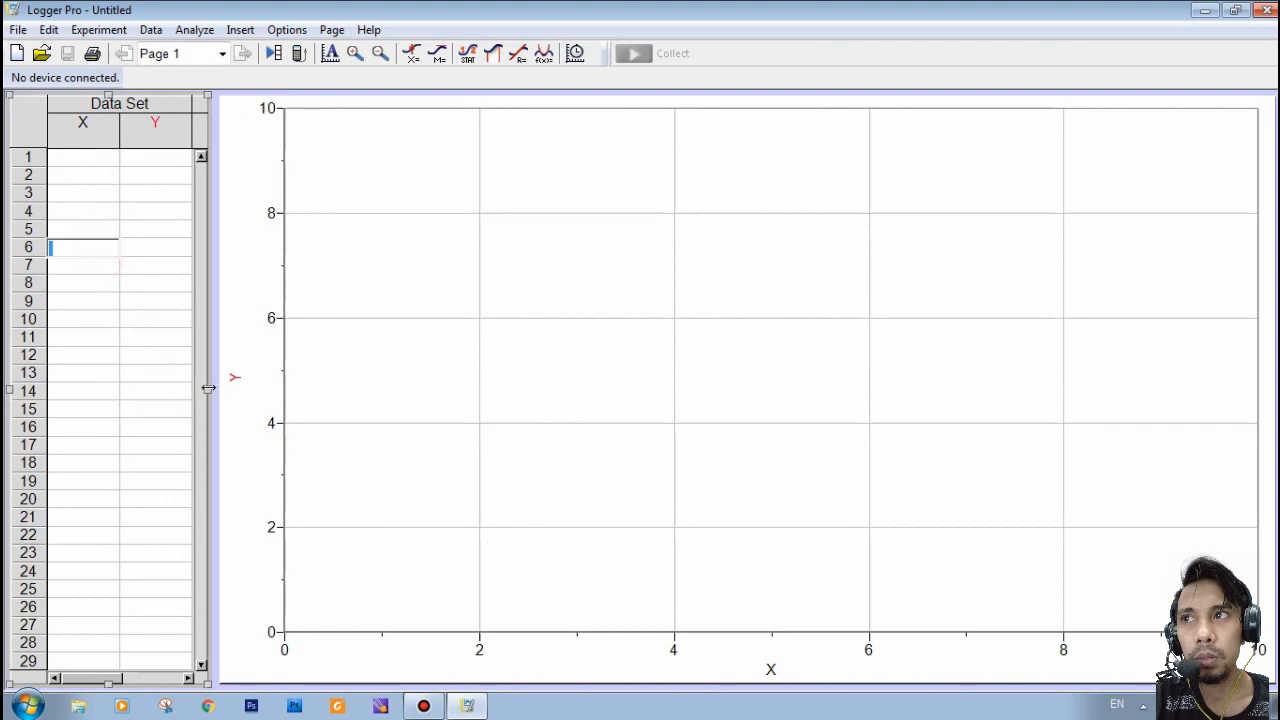
drag(207, 389, 312, 389)
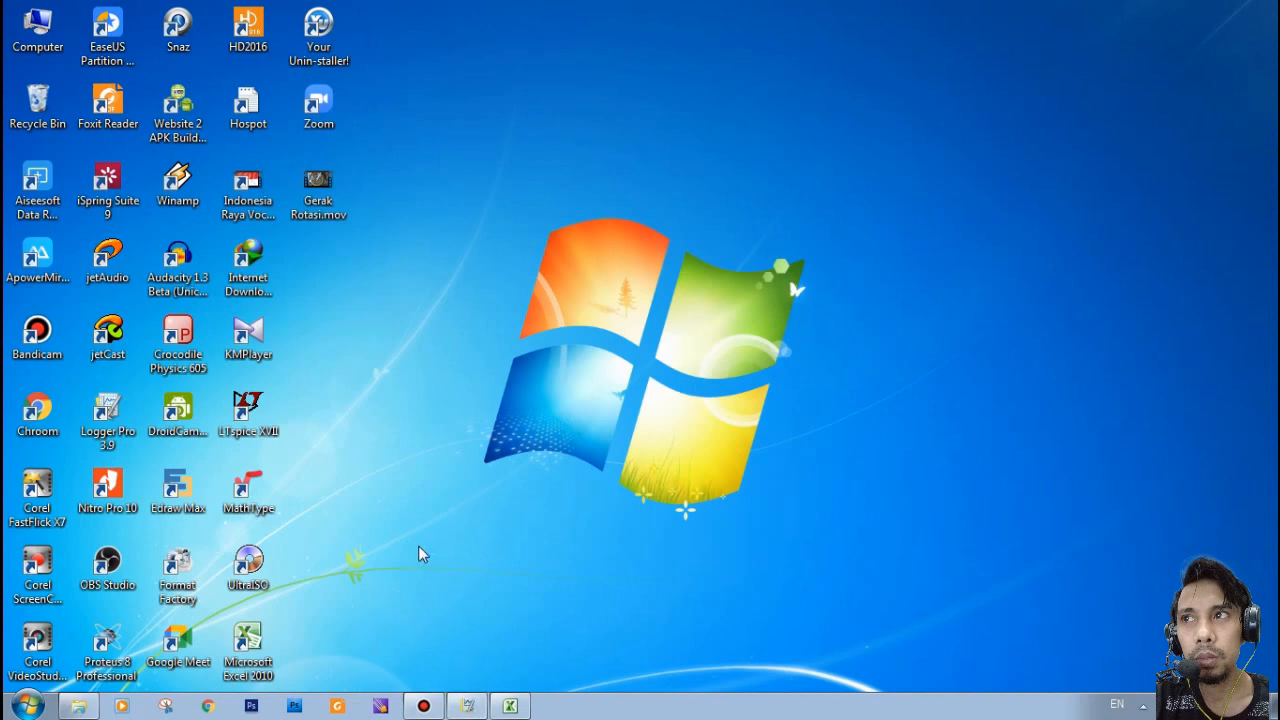
- Return to Logger Pro and insert the movie BallTossOut.mov from the FISIKA LAB I folder on drive E:
click(465, 708)
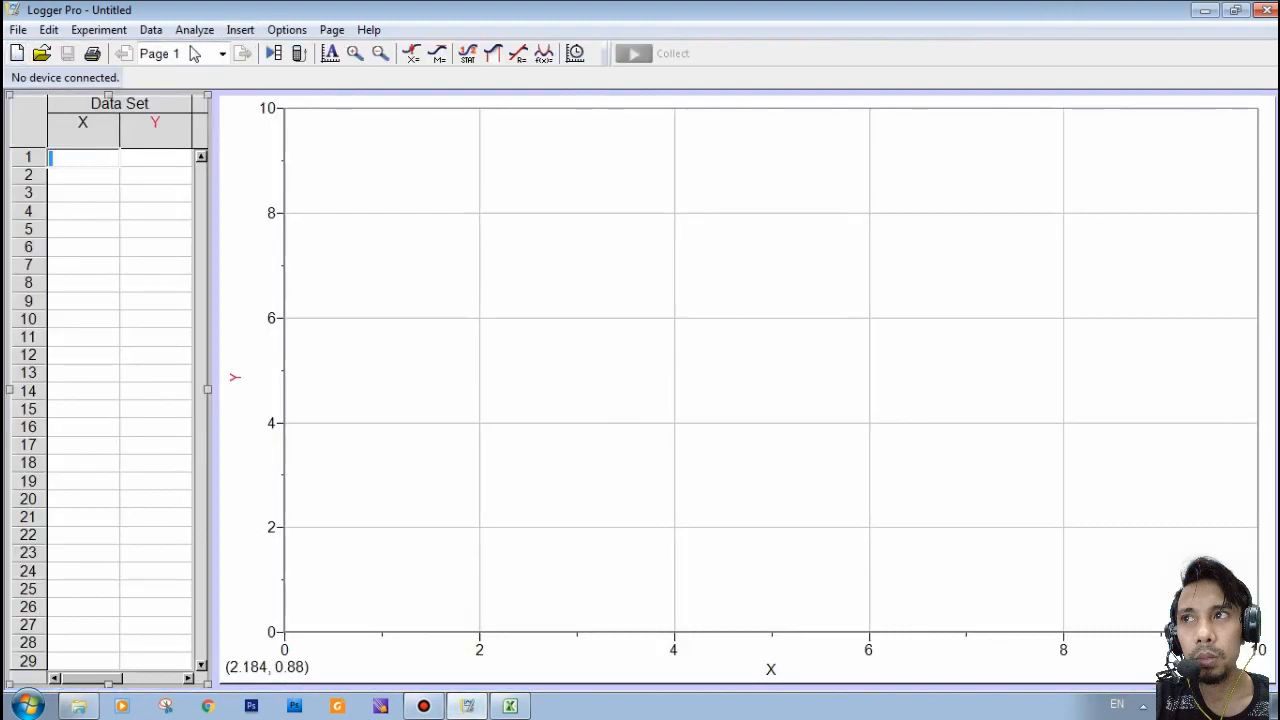
click(240, 31)
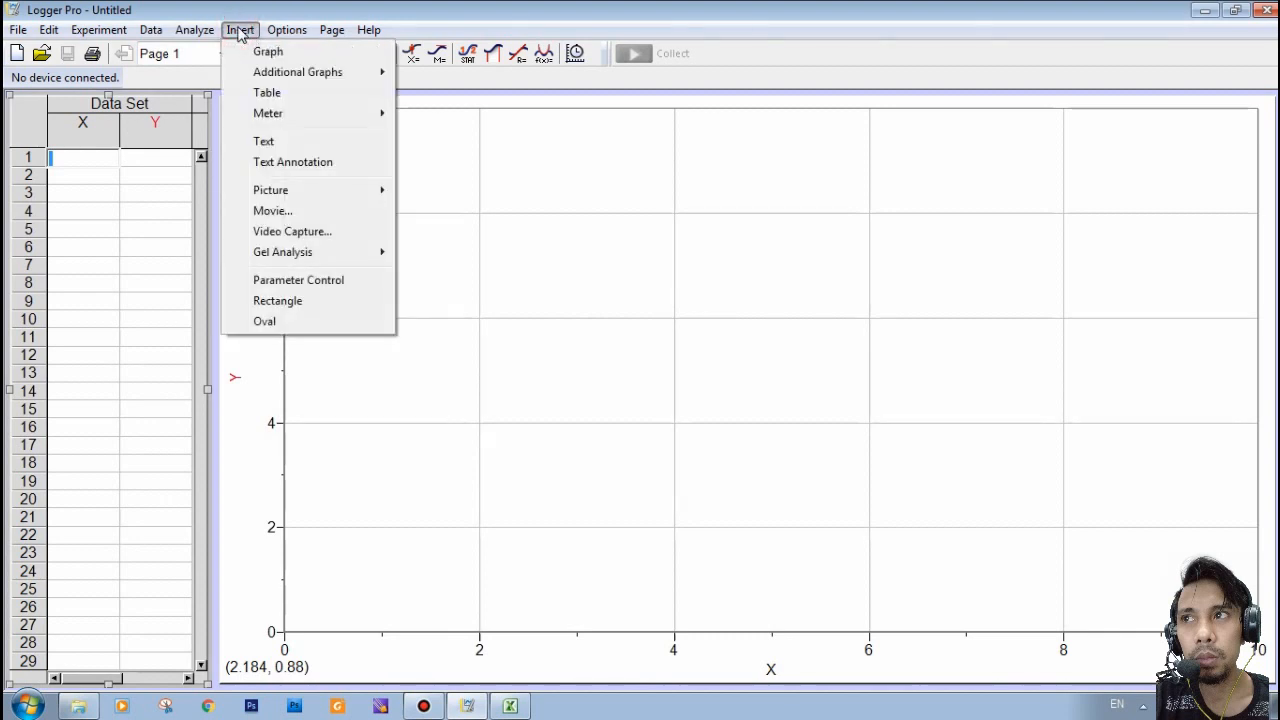
click(285, 216)
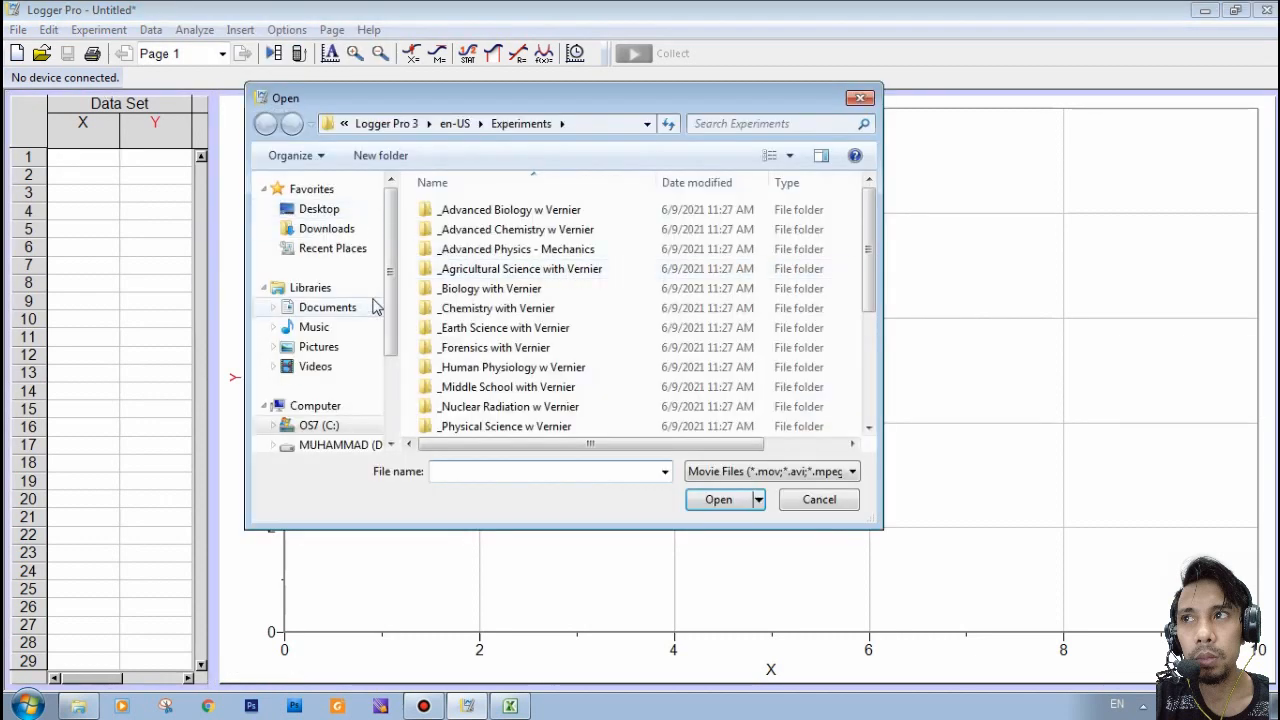
drag(392, 277, 363, 369)
click(311, 377)
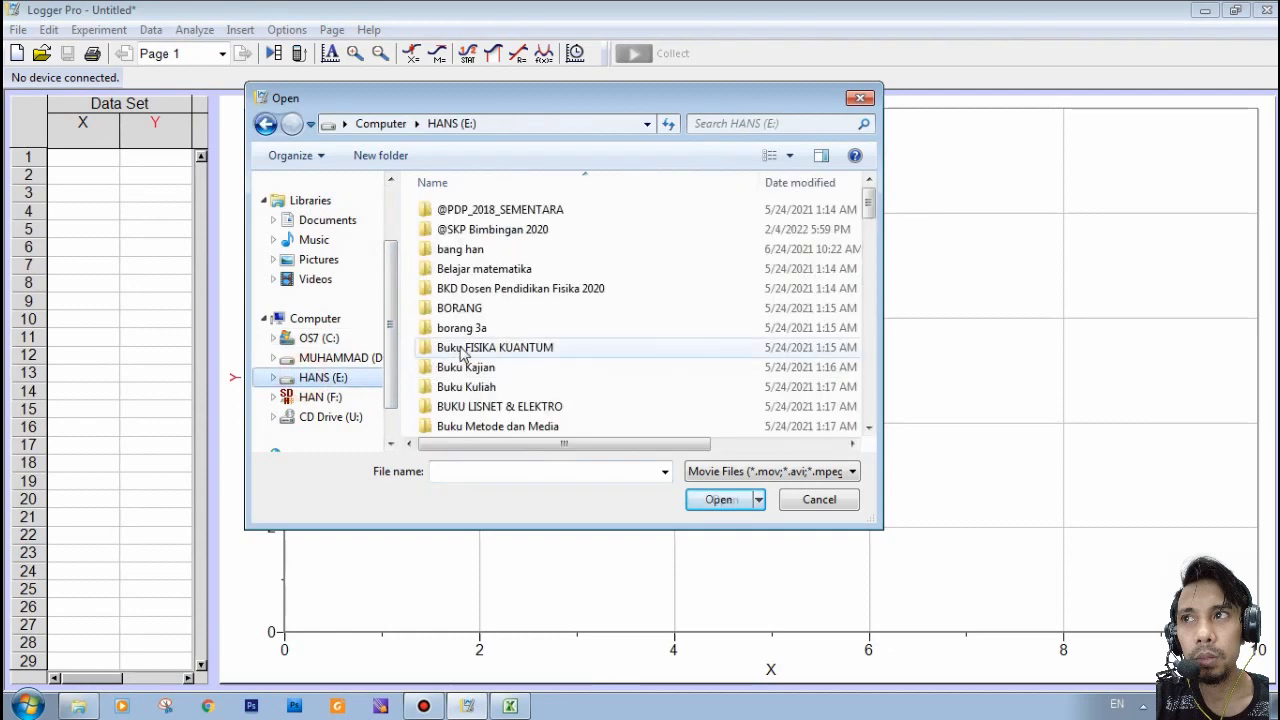
click(465, 327)
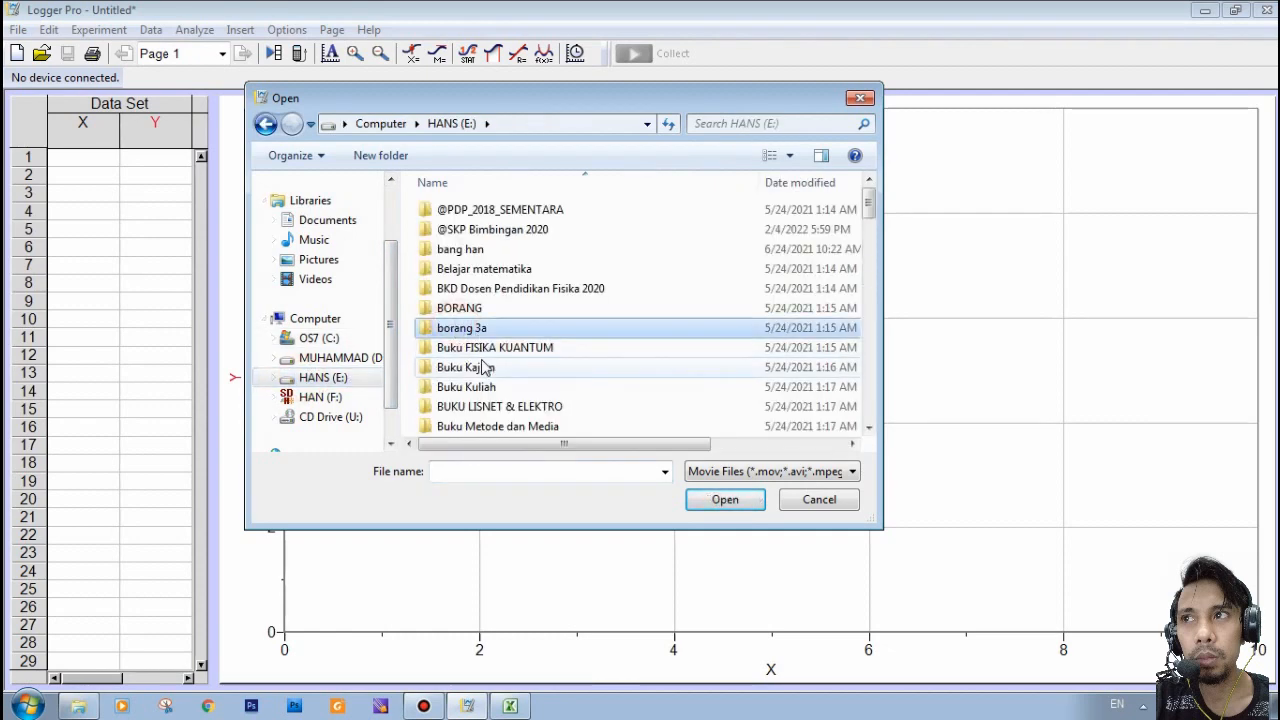
scroll(484, 368, down, 4)
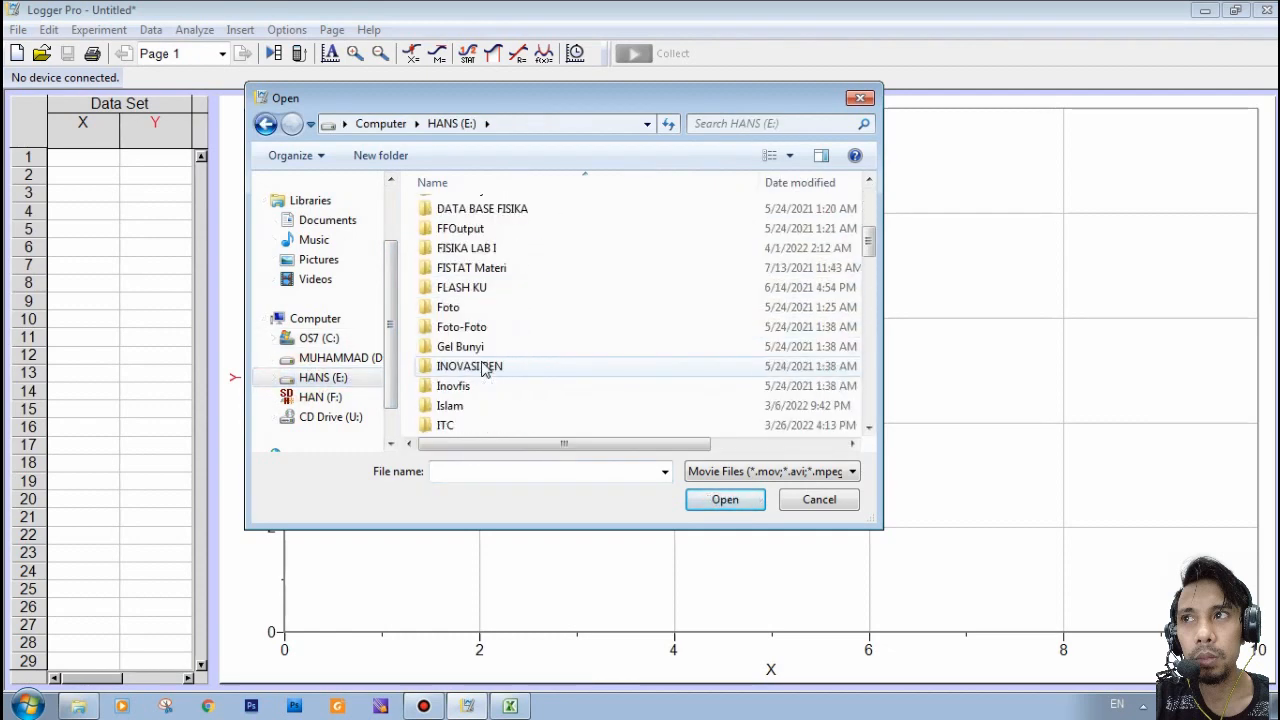
double_click(445, 250)
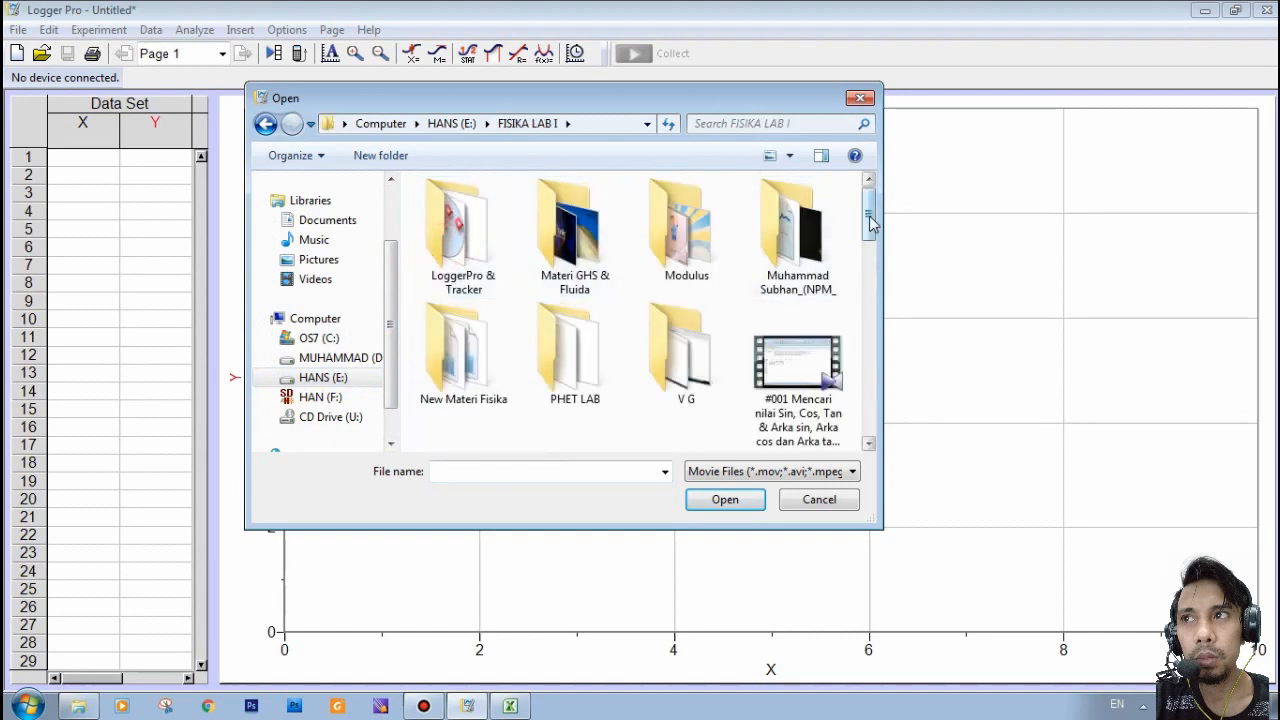
drag(870, 224, 872, 268)
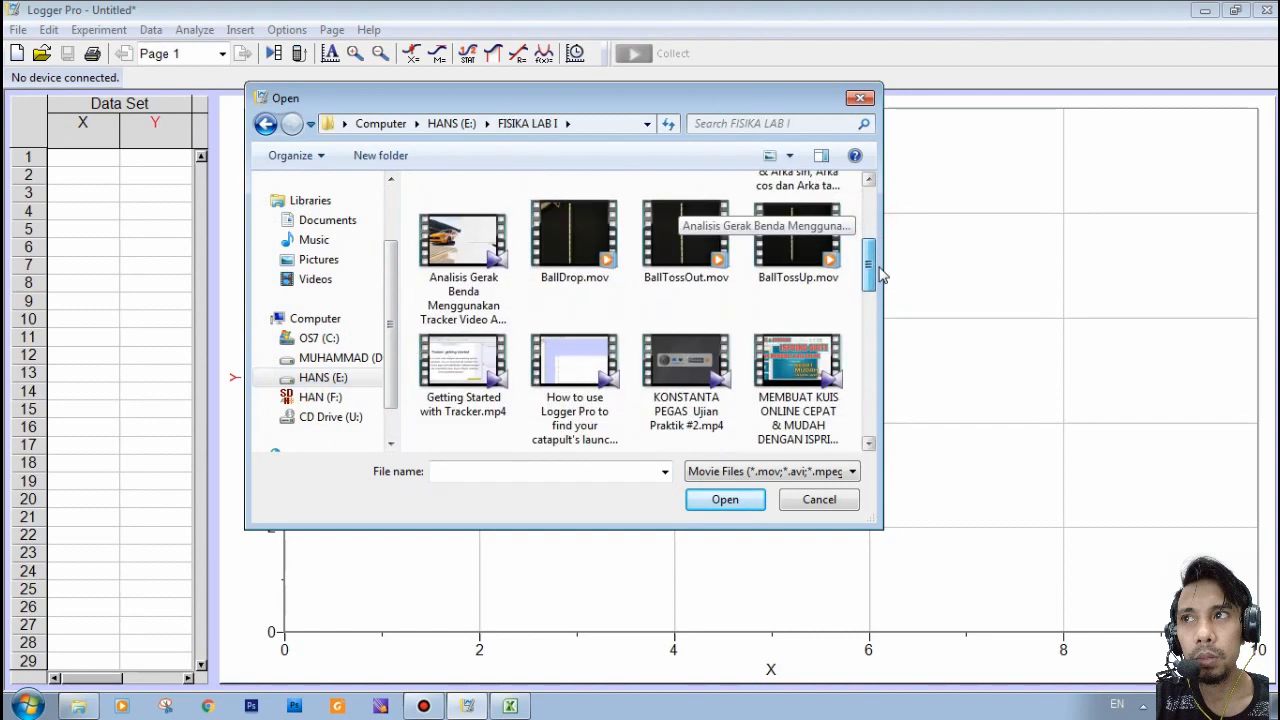
click(703, 257)
click(710, 500)
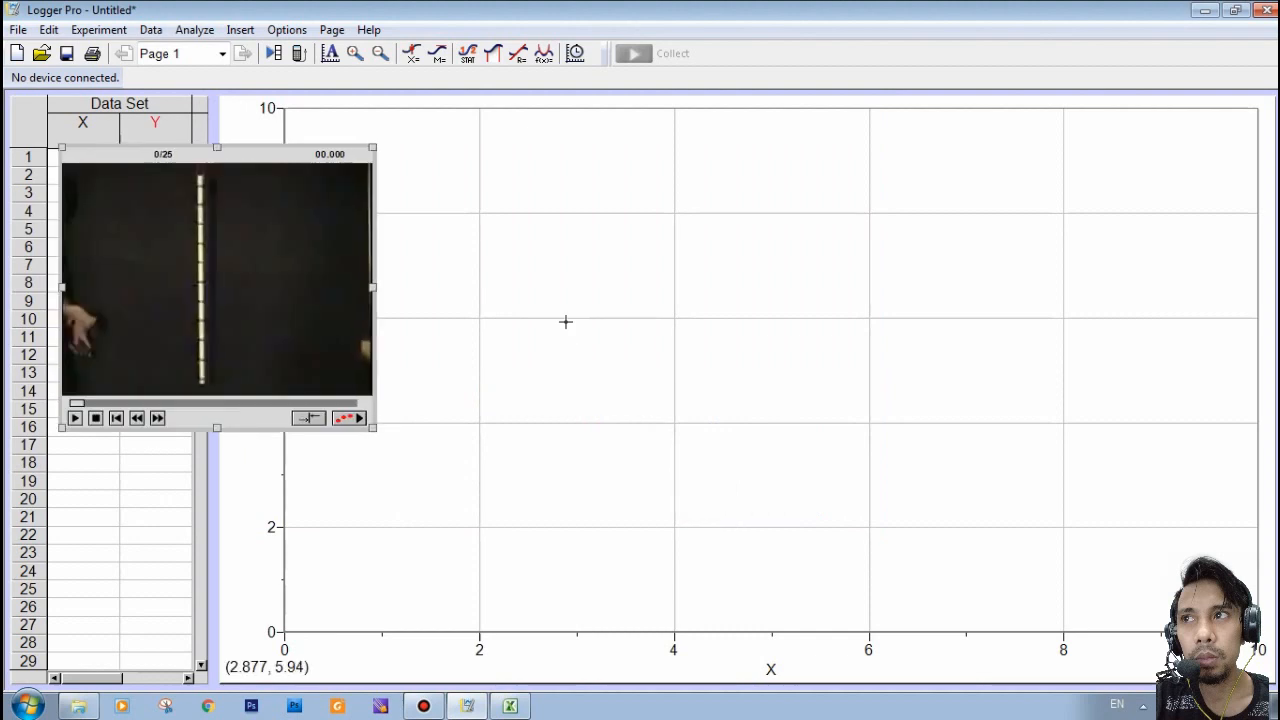
- Place the movie enlarged over the graph area and enable its video analysis
drag(240, 158, 502, 119)
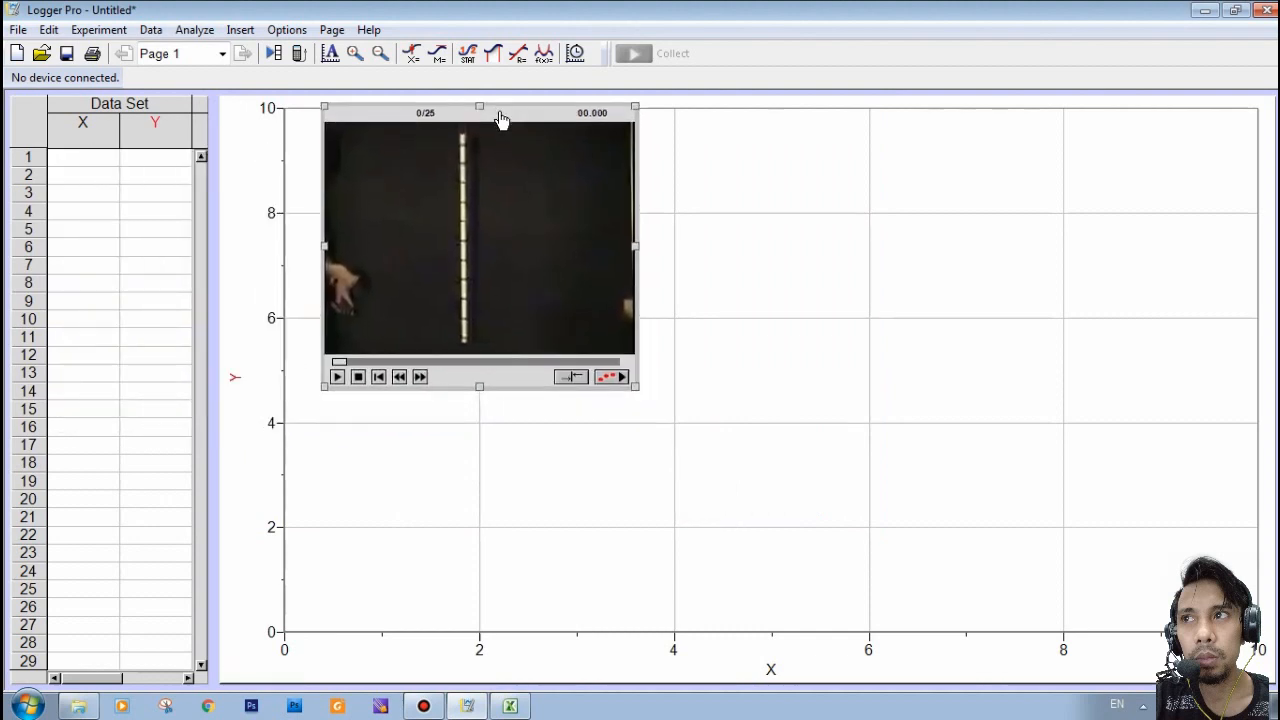
drag(637, 387, 960, 631)
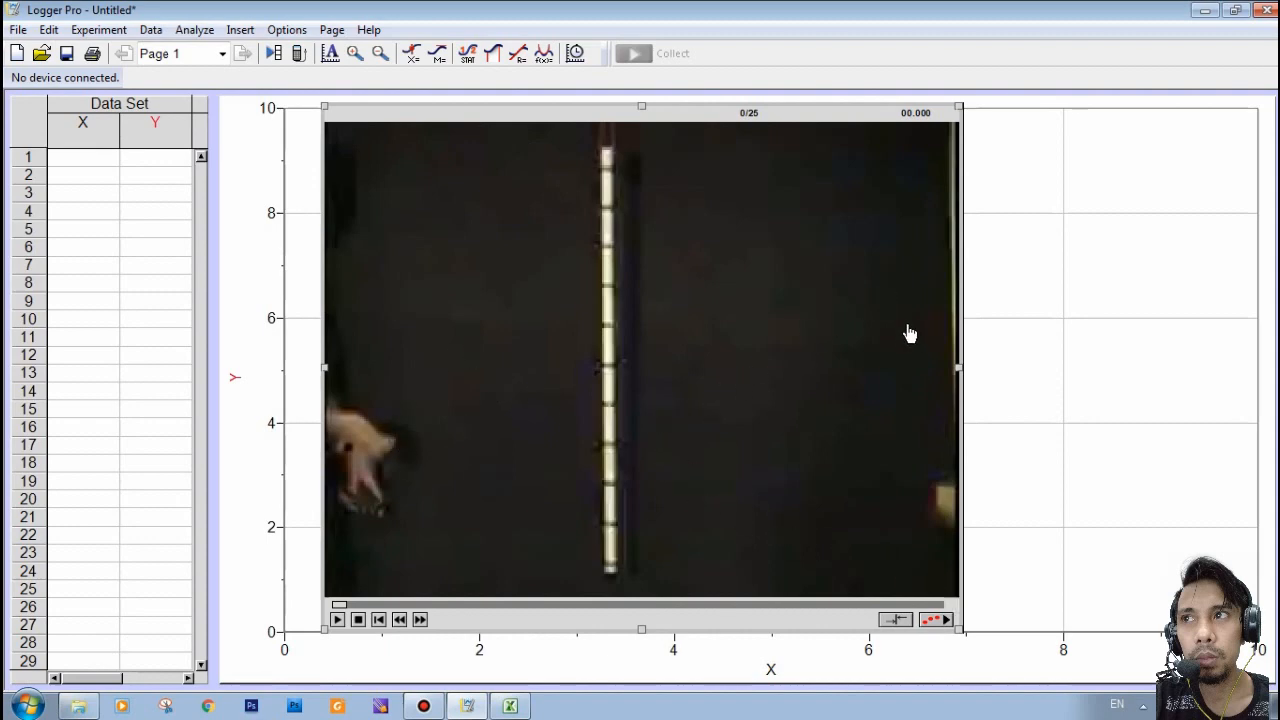
click(934, 620)
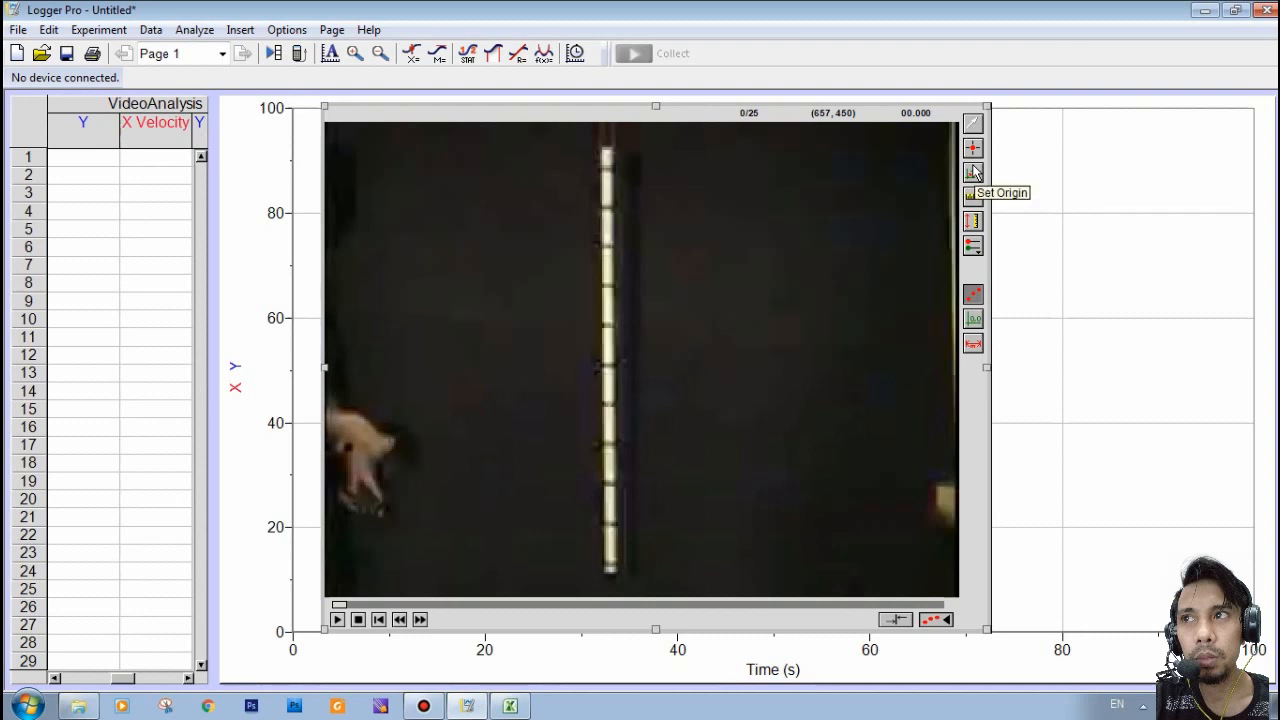
- Set the coordinate origin on the ball held in the hand at movie frame 8
click(973, 172)
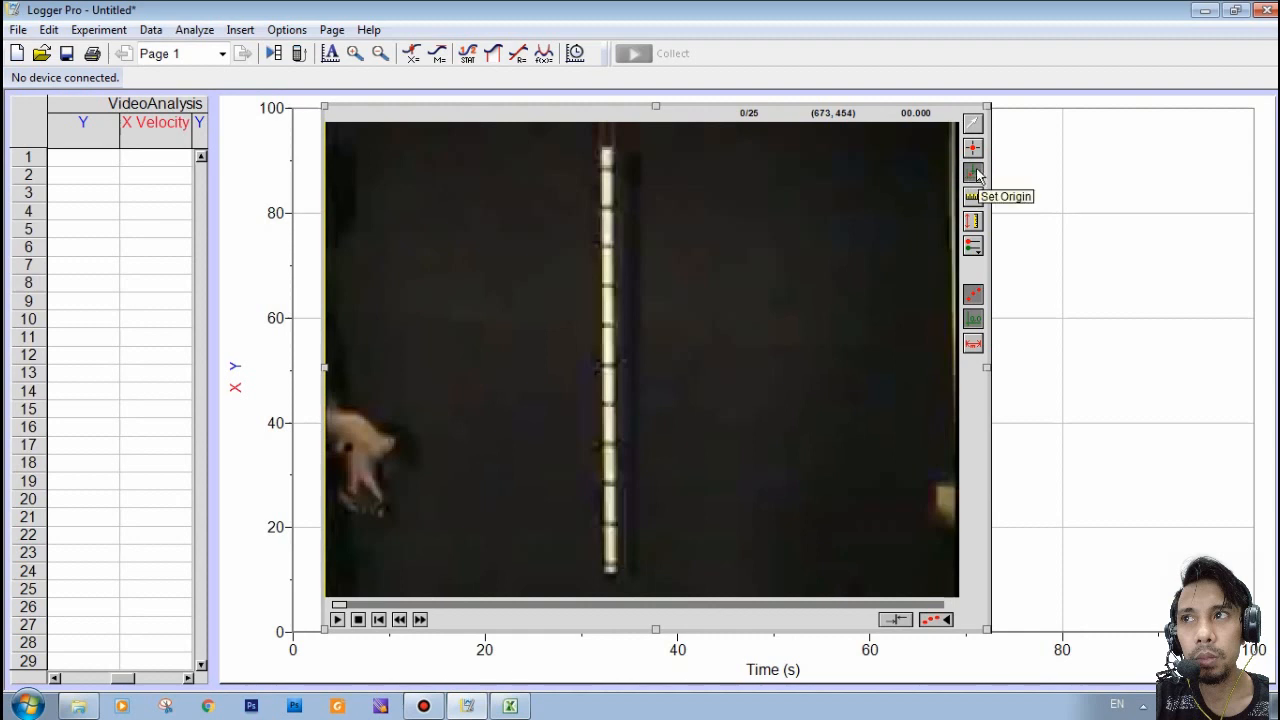
click(974, 173)
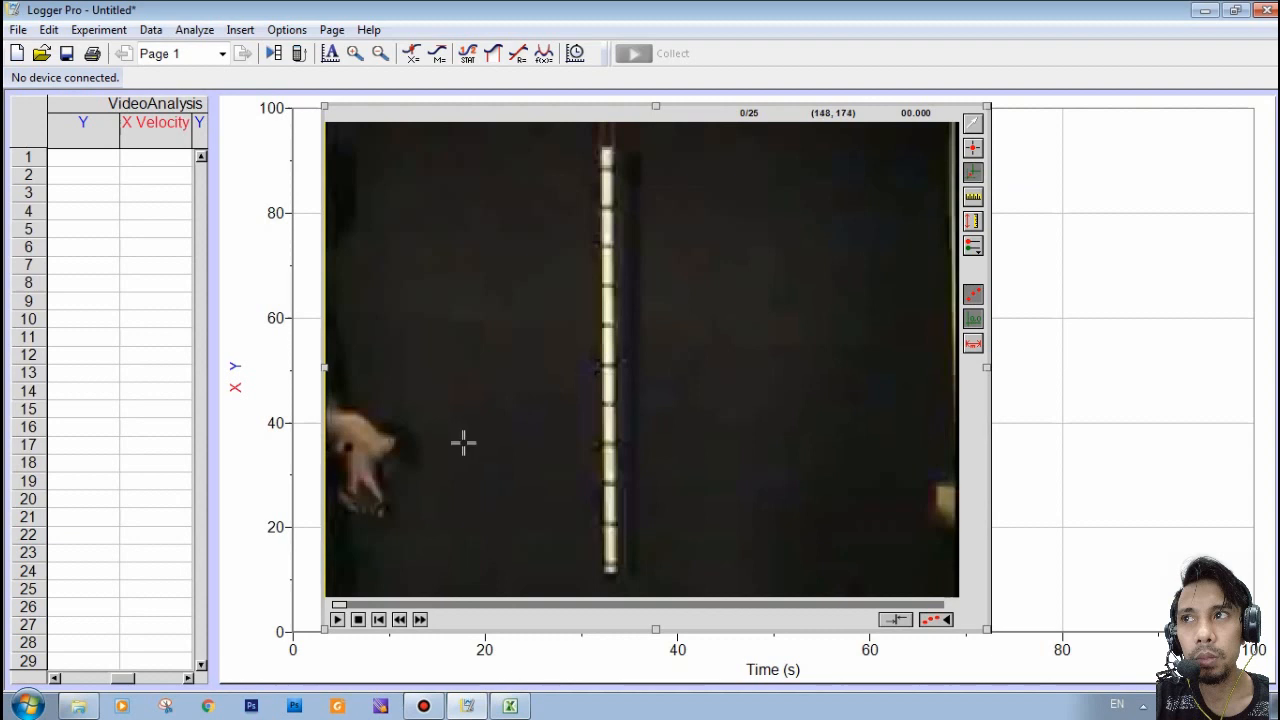
click(463, 442)
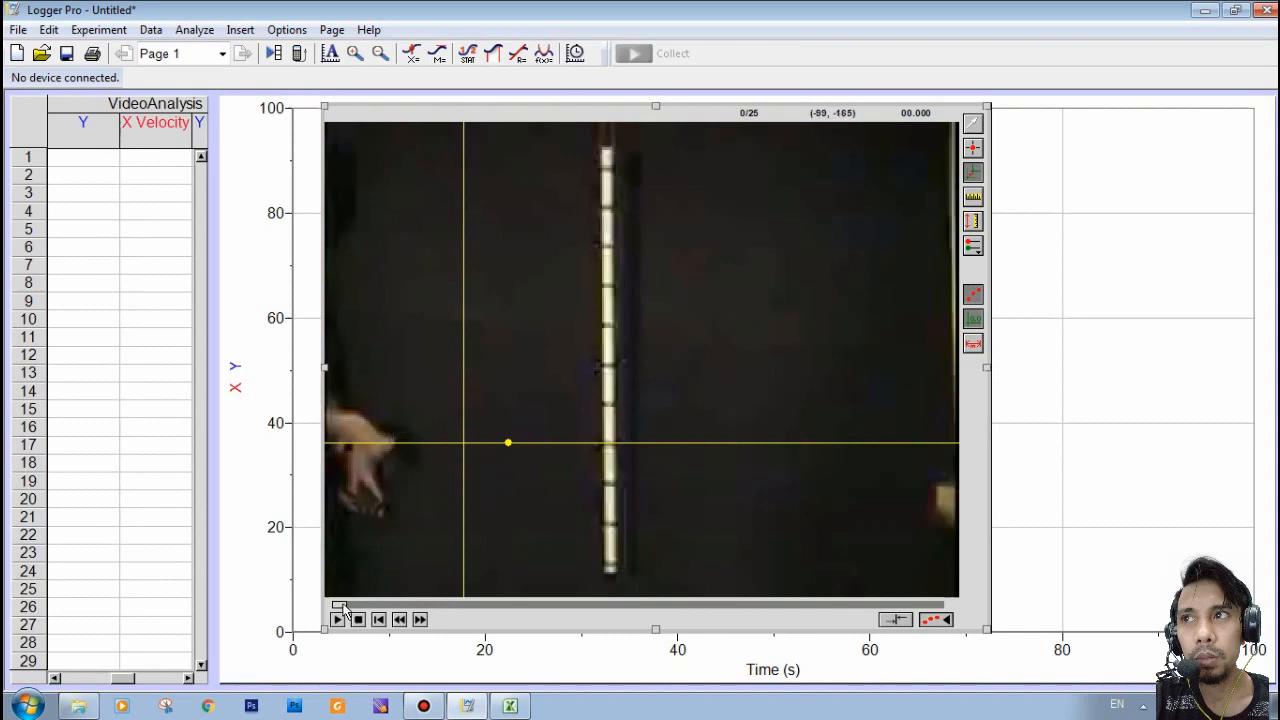
drag(340, 607, 544, 608)
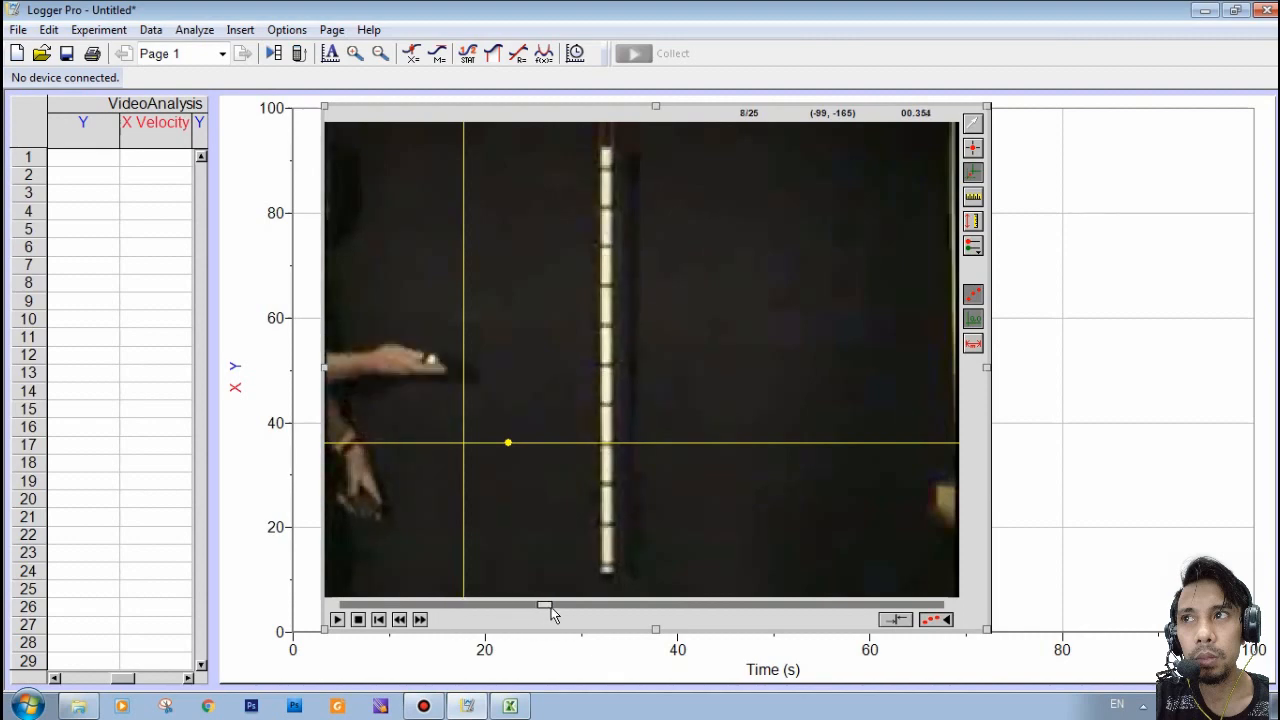
drag(463, 443, 431, 361)
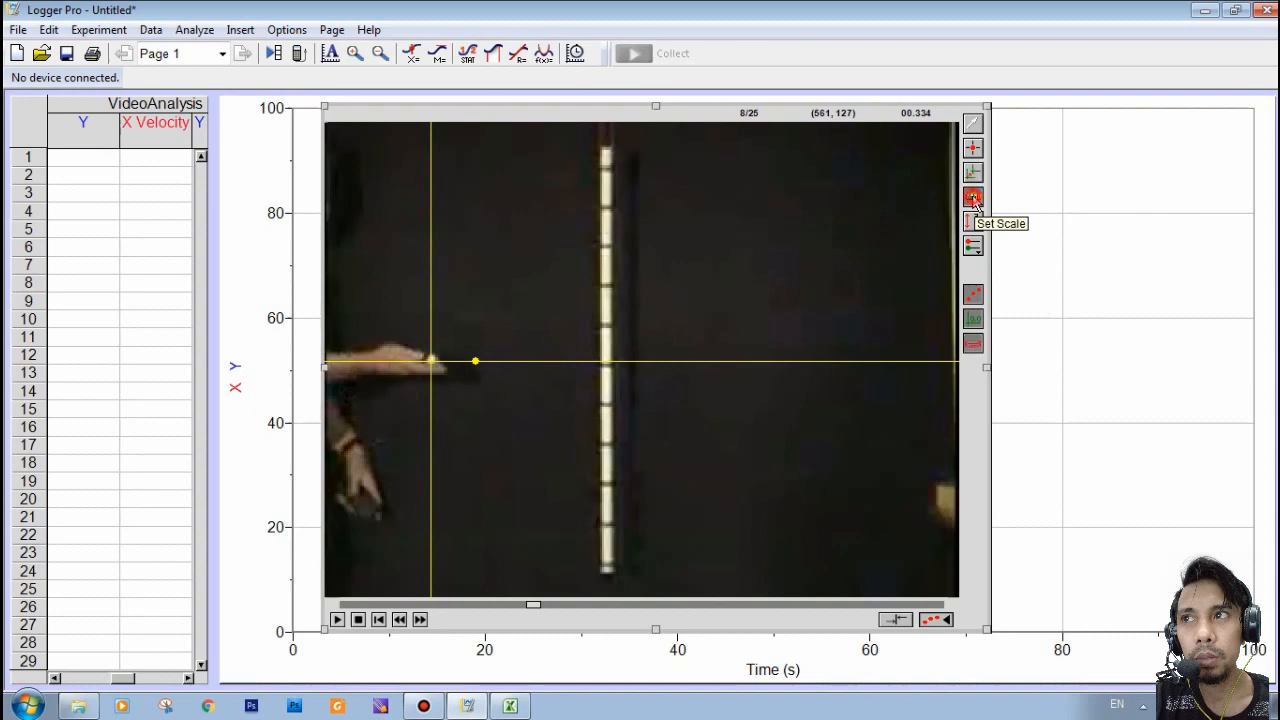
- Set the movie scale to 0.39 m along the part of the vertical measuring stick from the horizontal axis upward
click(973, 198)
drag(608, 360, 612, 210)
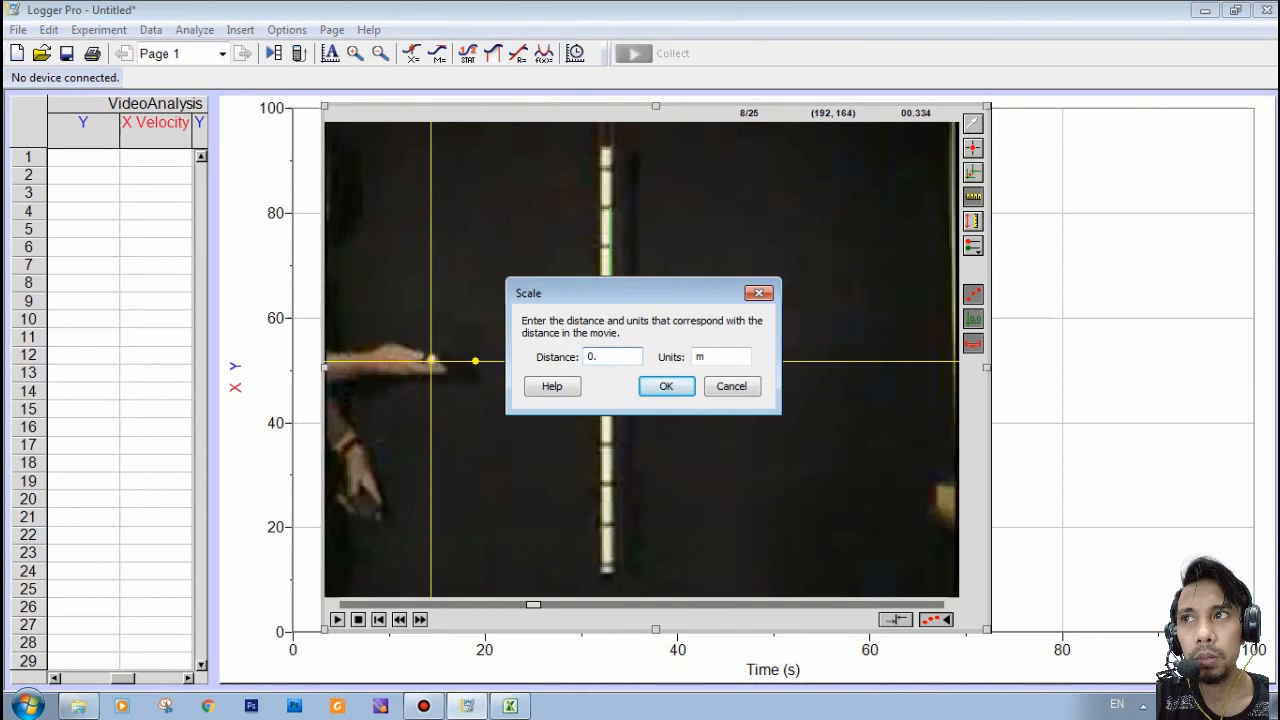
click(664, 389)
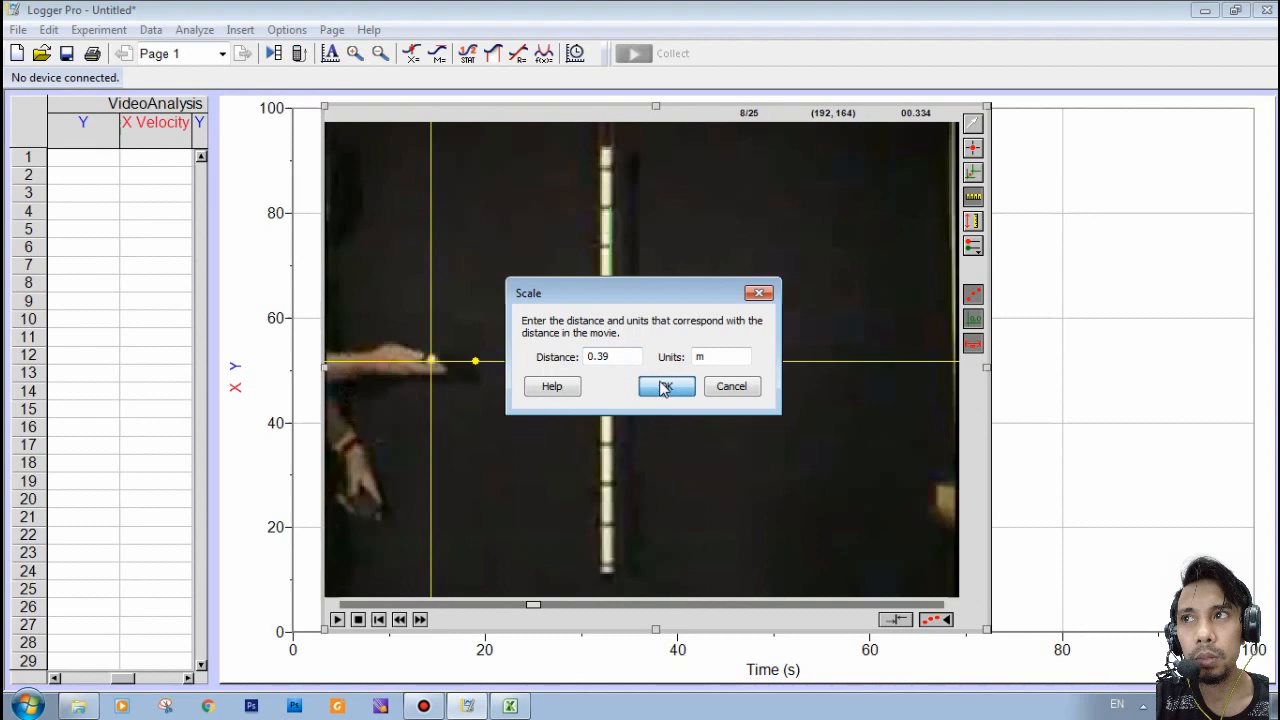
click(664, 389)
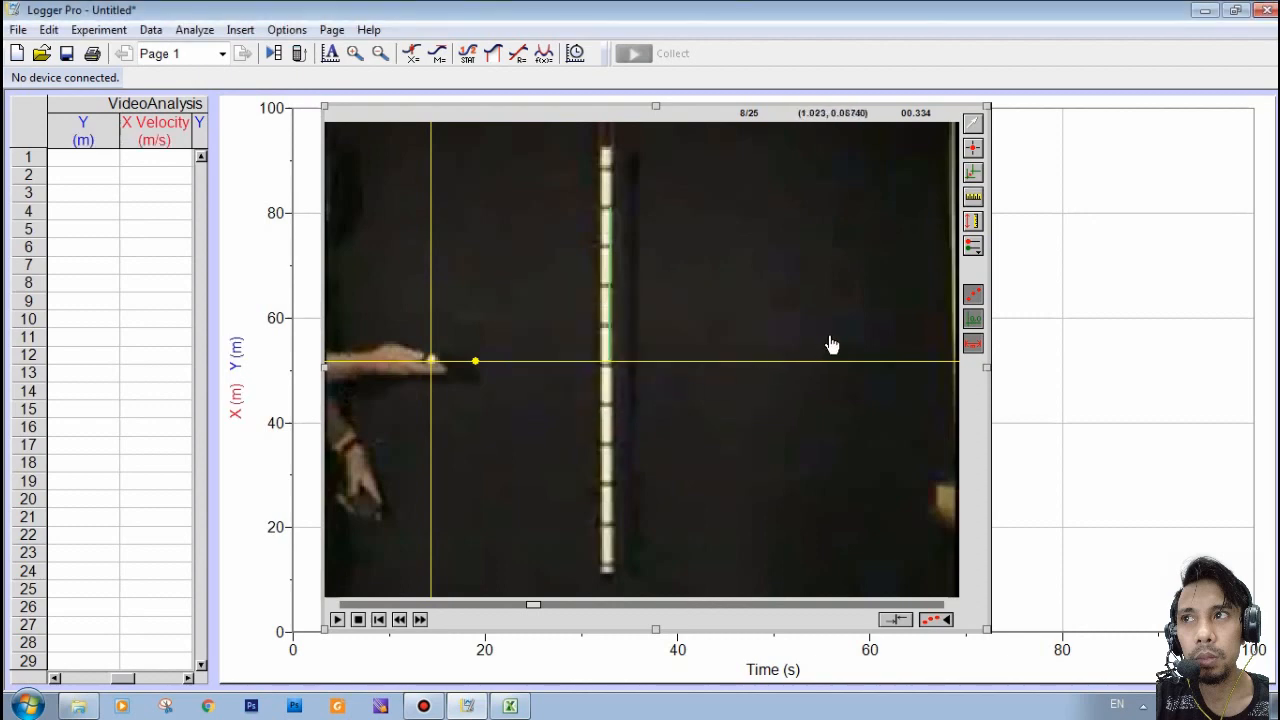
- Track the ball with Add Point, marking its position frame by frame from movie frame 8 through frame 21
click(975, 149)
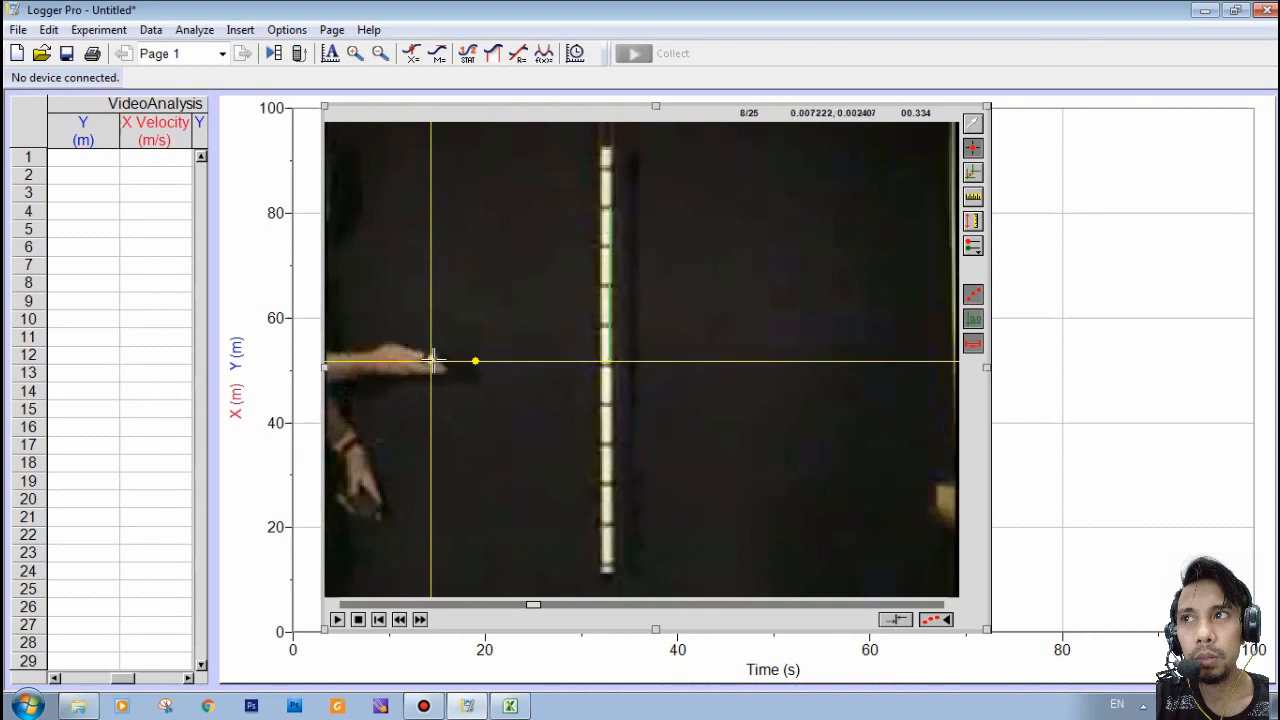
click(431, 358)
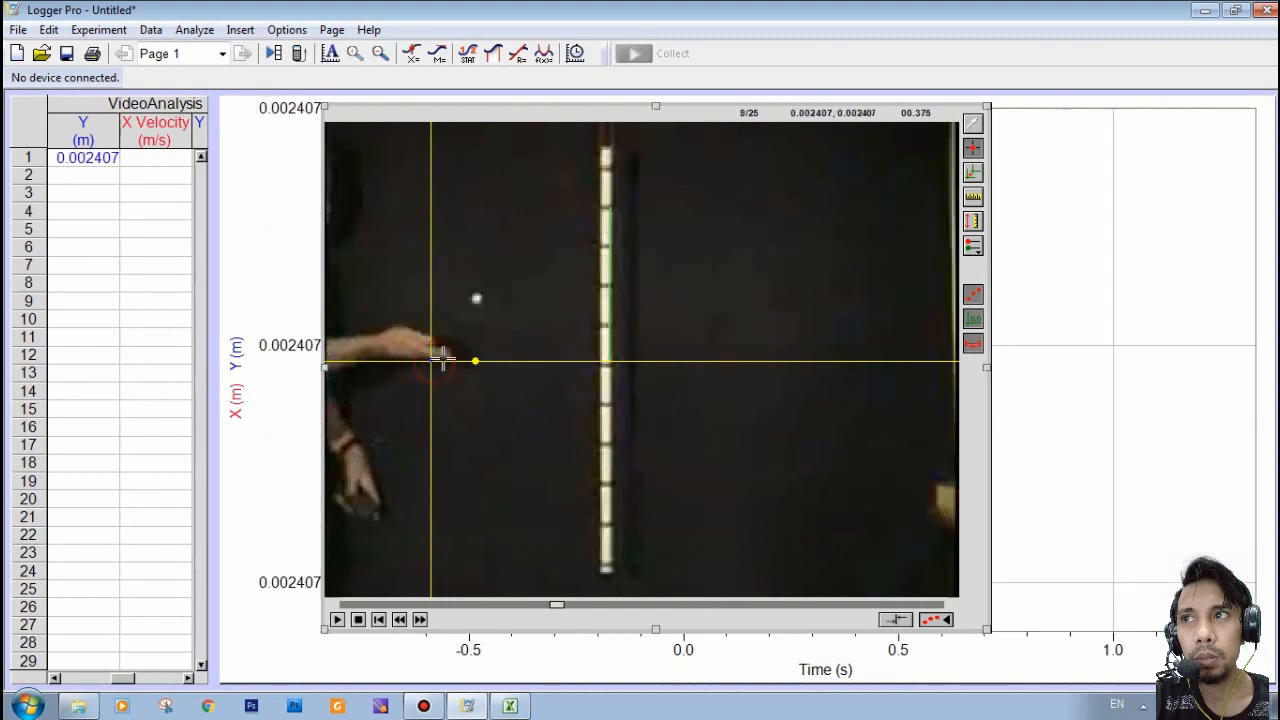
click(476, 297)
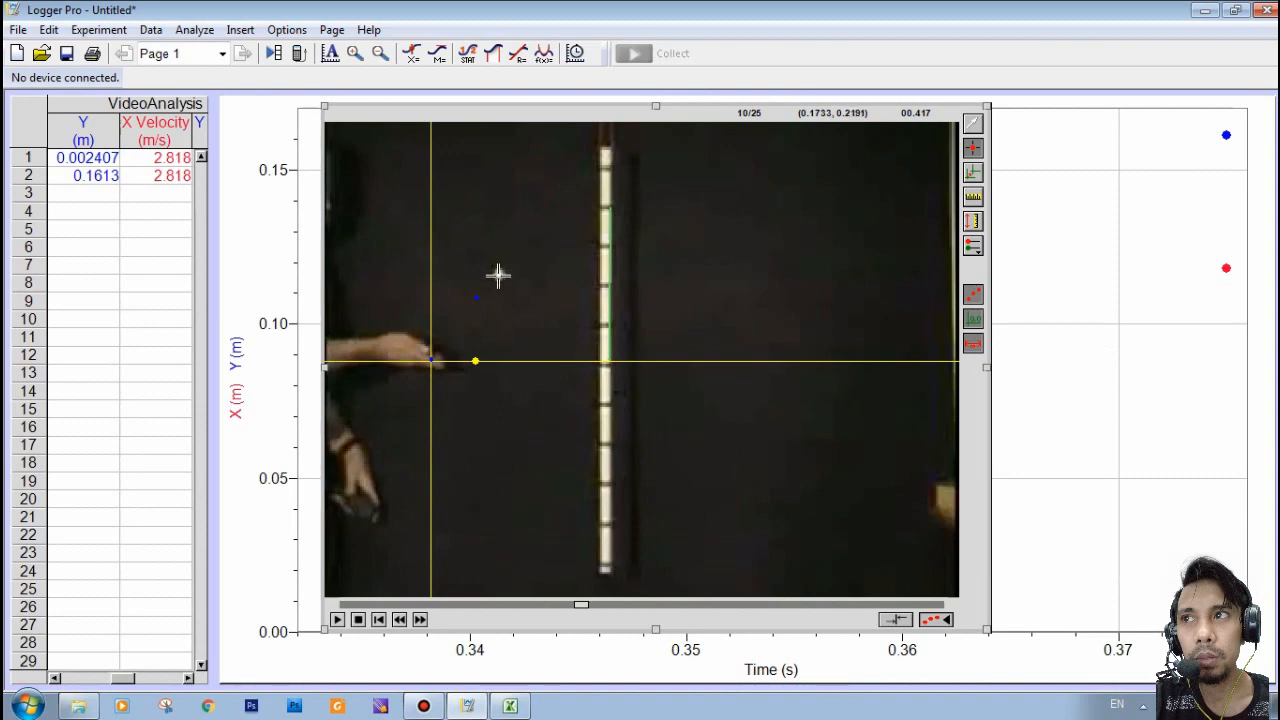
click(497, 275)
click(521, 252)
click(542, 238)
click(590, 220)
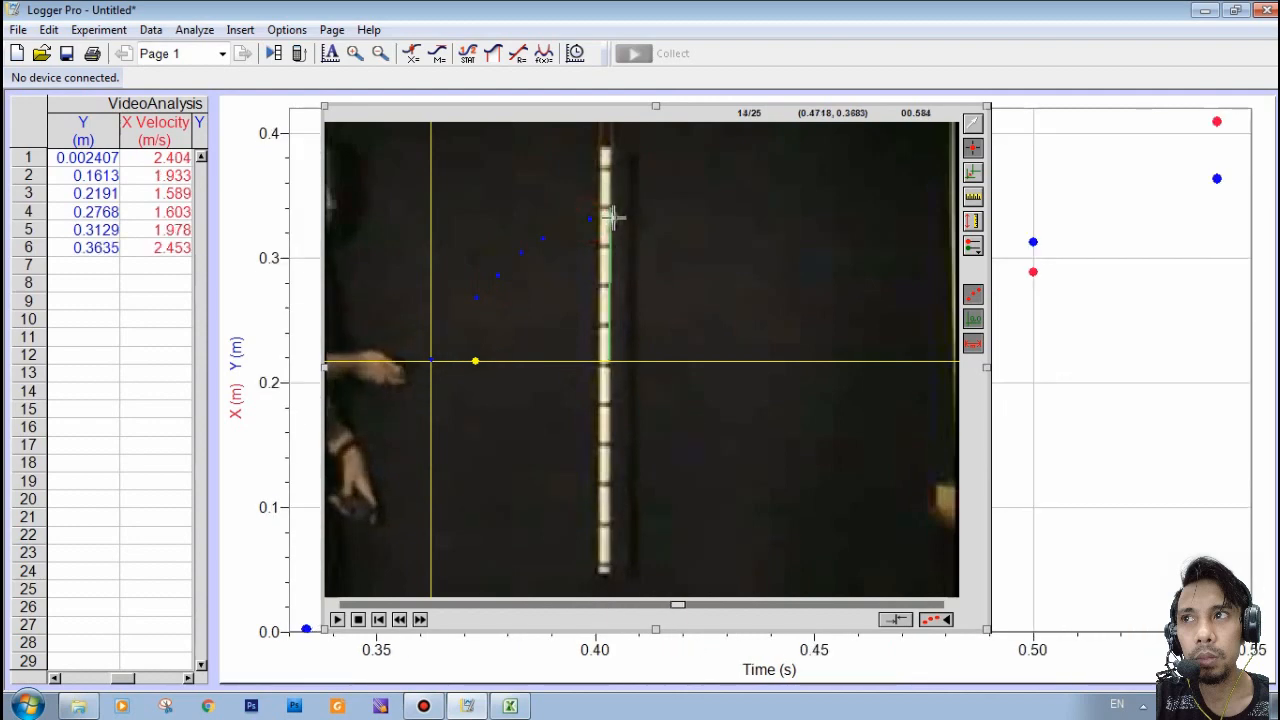
click(612, 217)
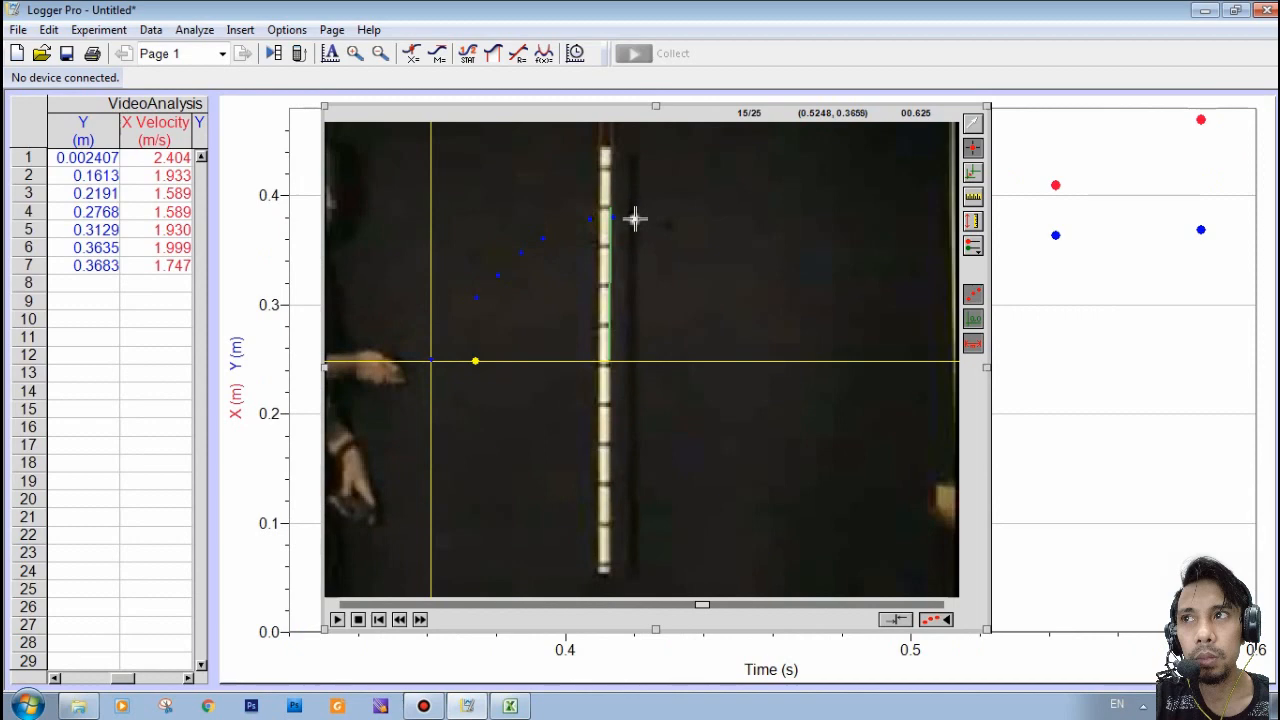
click(634, 220)
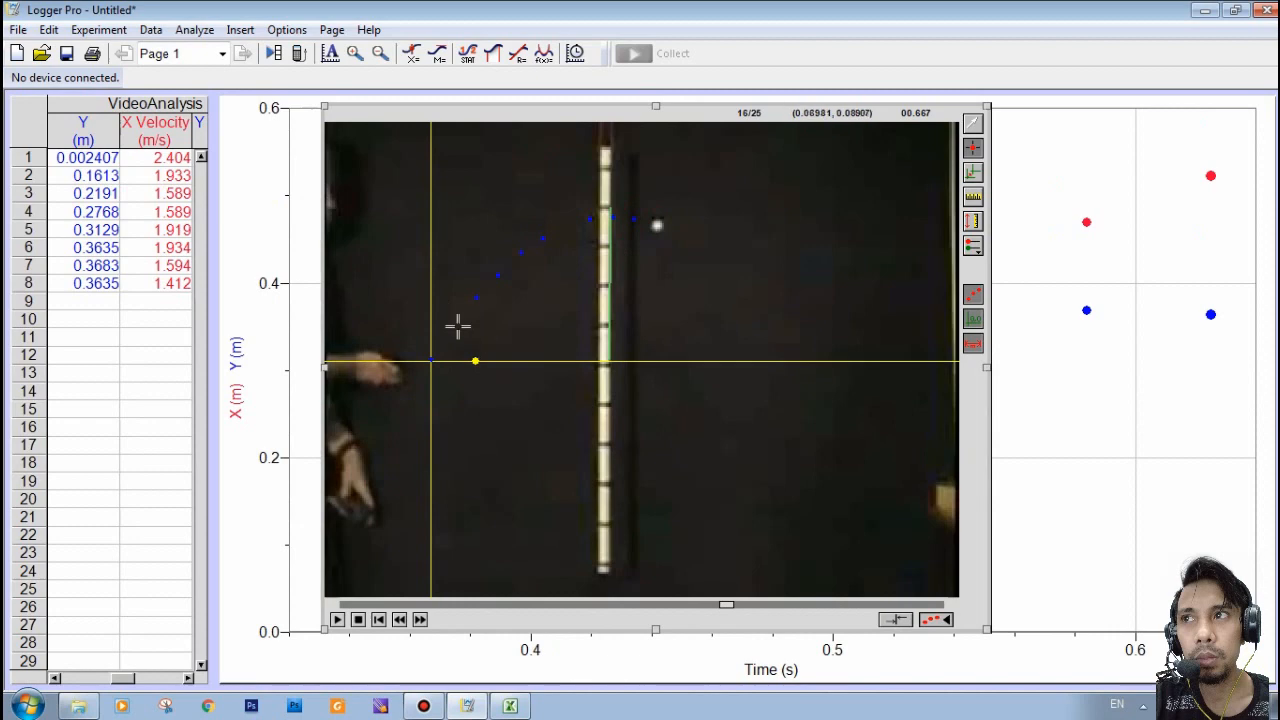
click(656, 226)
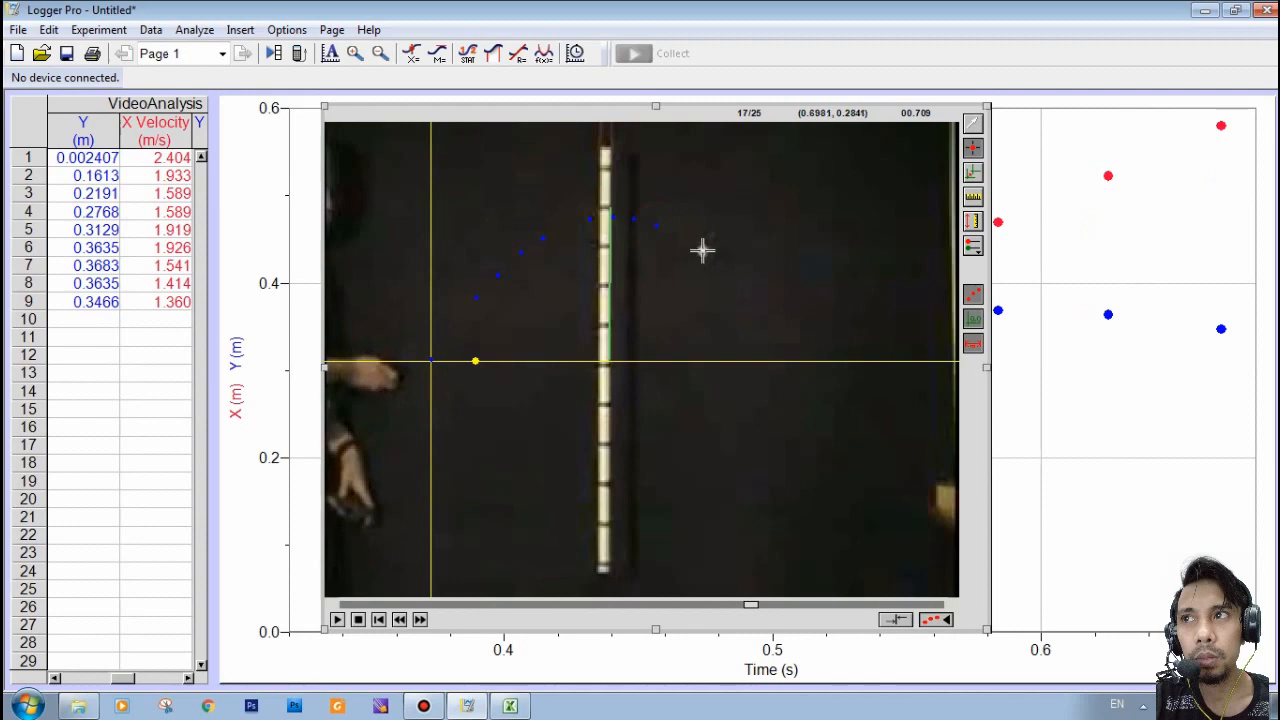
click(703, 251)
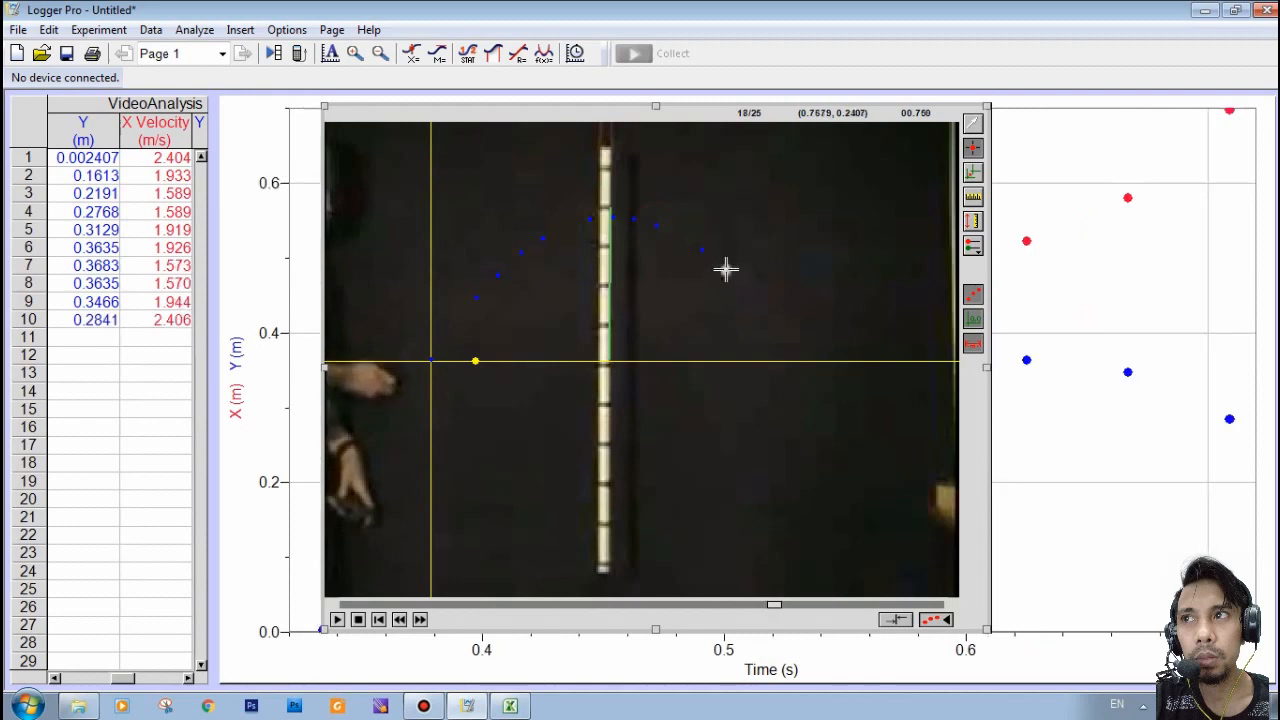
click(726, 269)
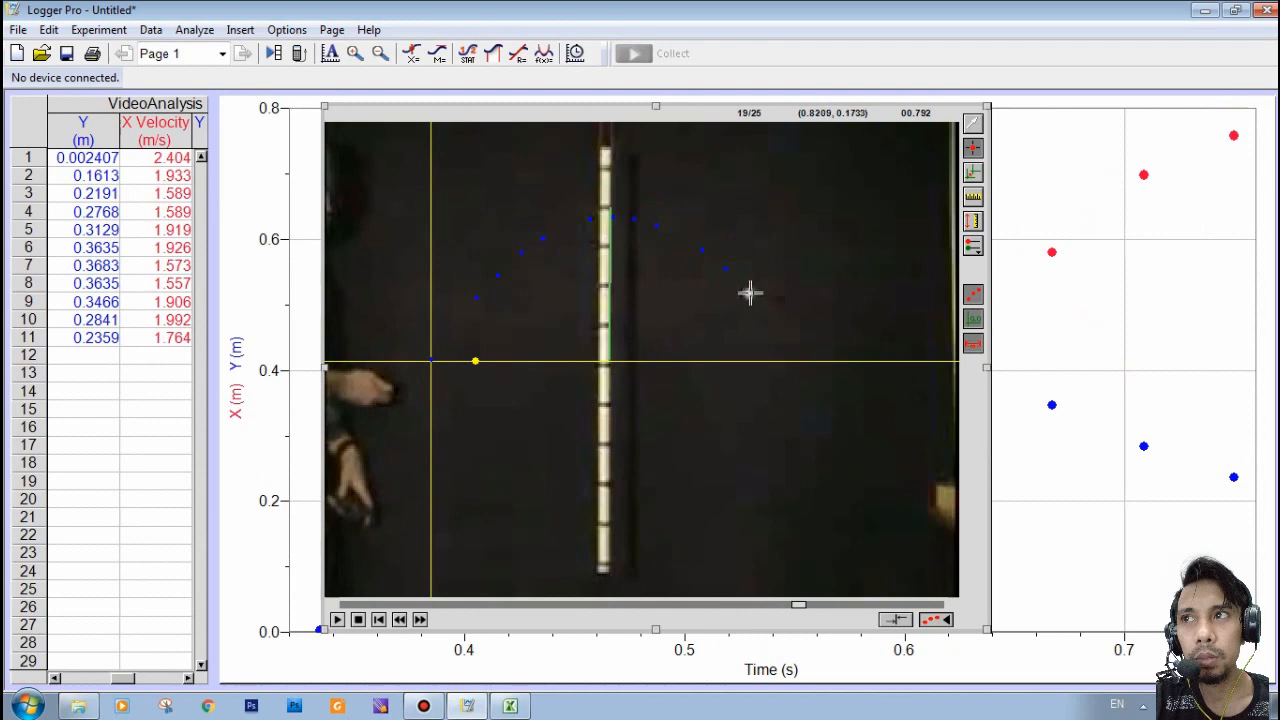
click(749, 292)
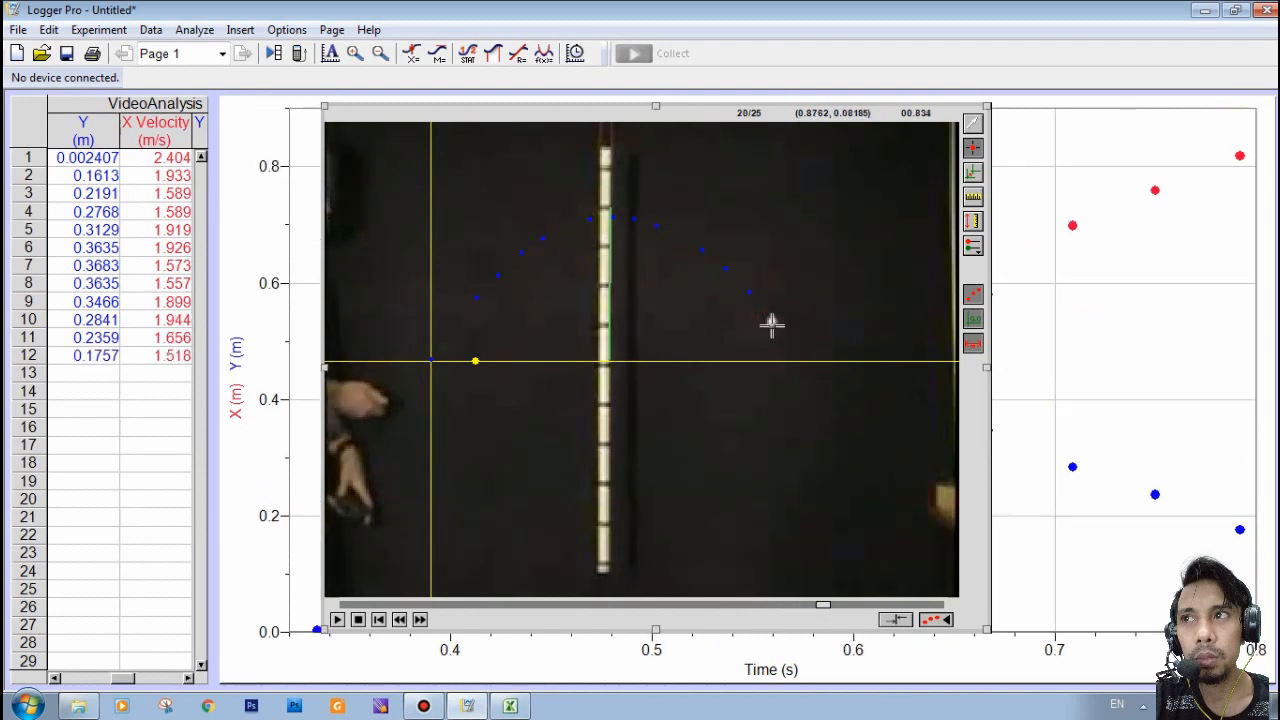
click(771, 321)
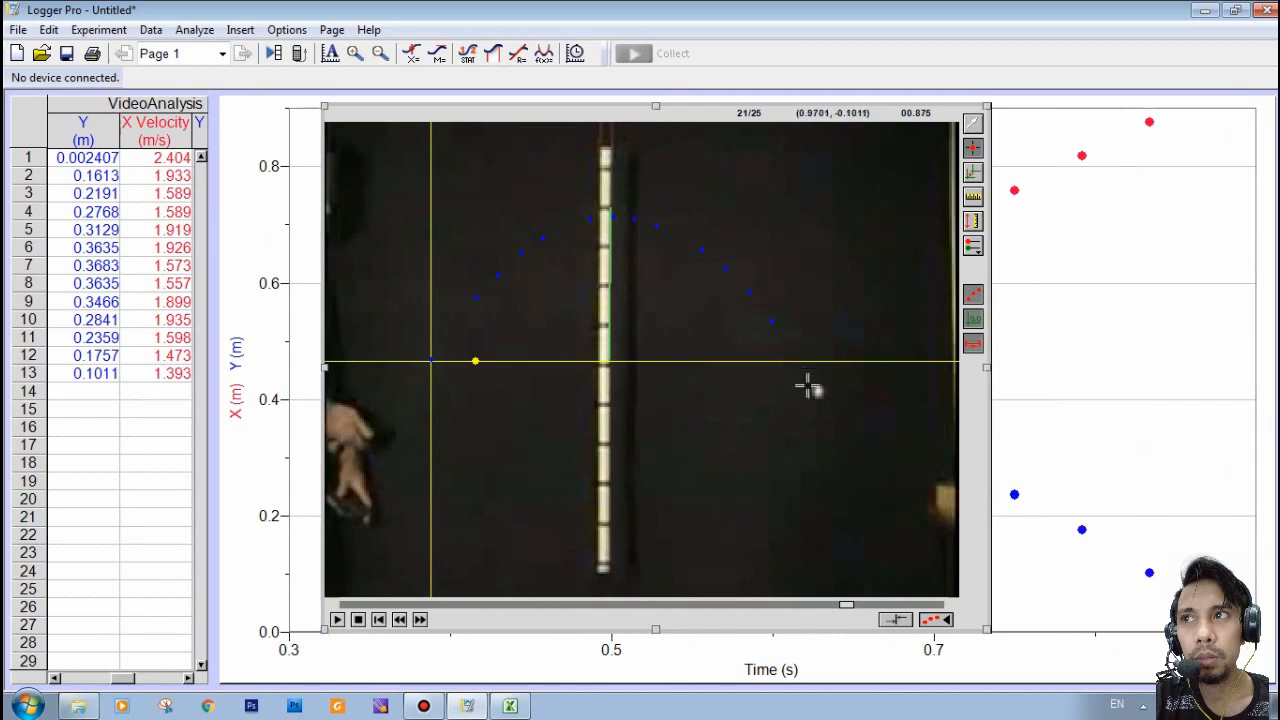
click(791, 360)
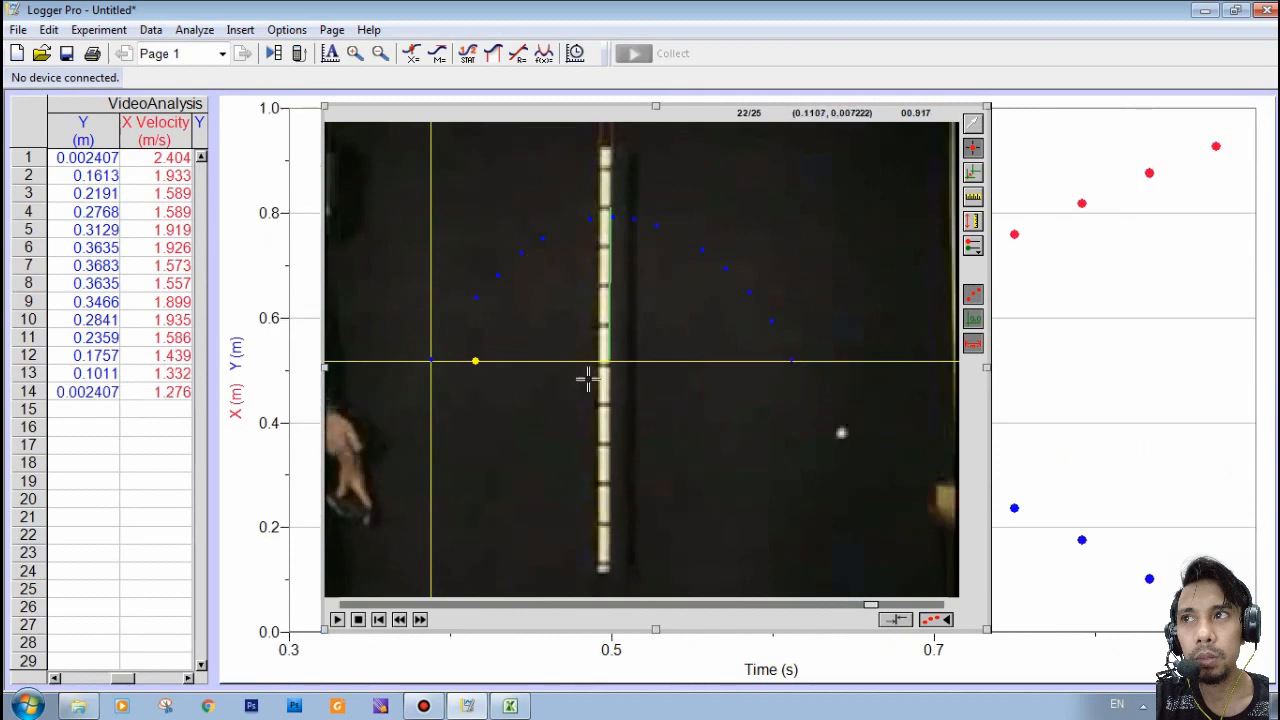
- Bring the graph and data table in front of the movie and widen the table to show Time through Y Velocity
click(249, 108)
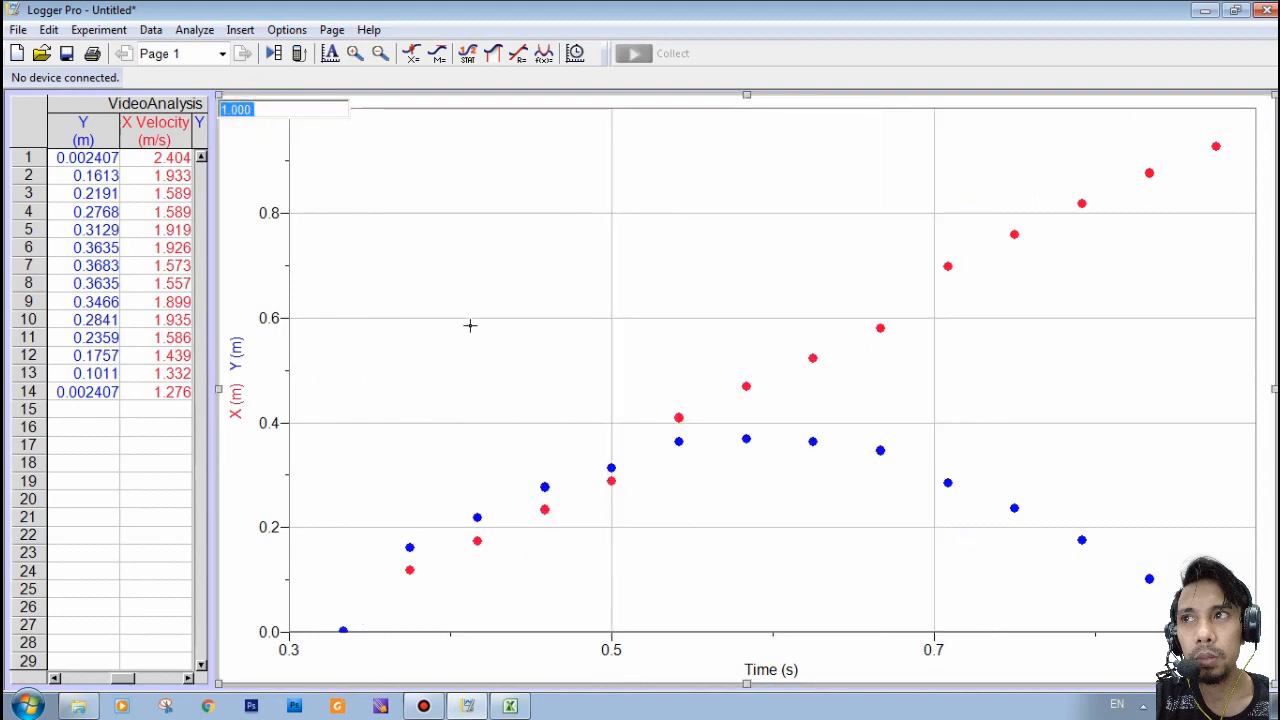
click(23, 121)
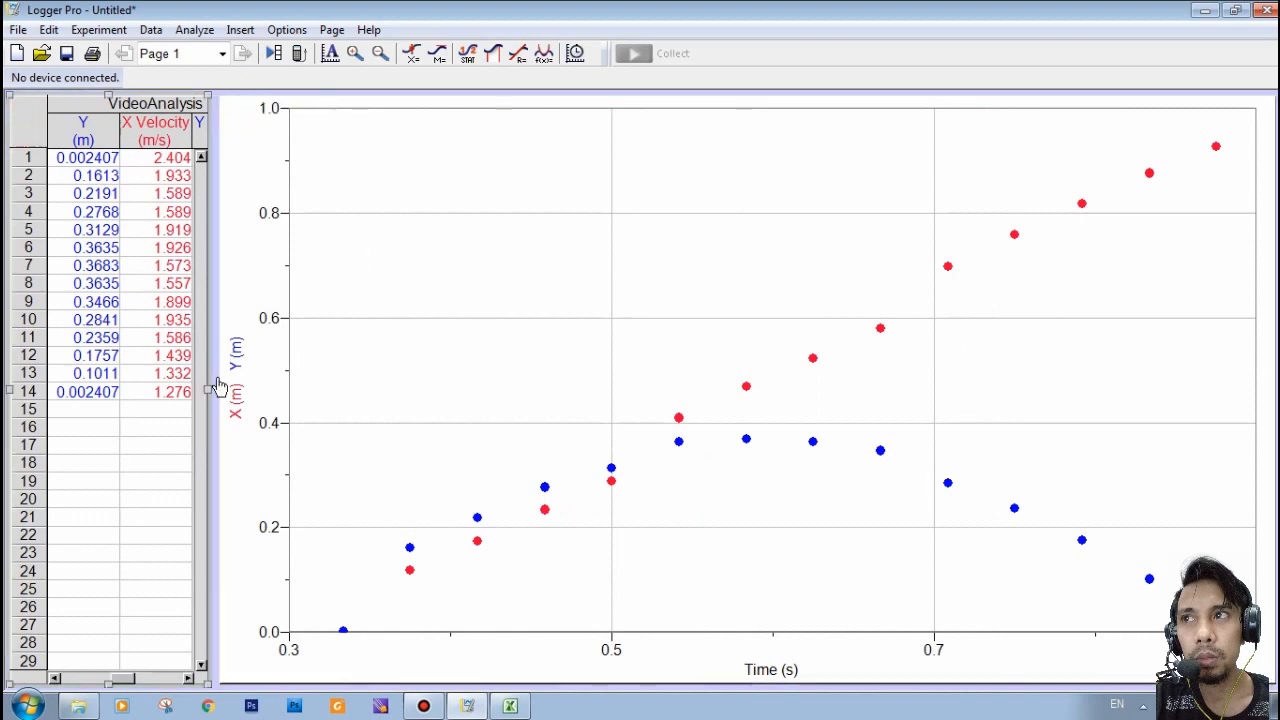
drag(210, 391, 468, 391)
drag(247, 676, 82, 683)
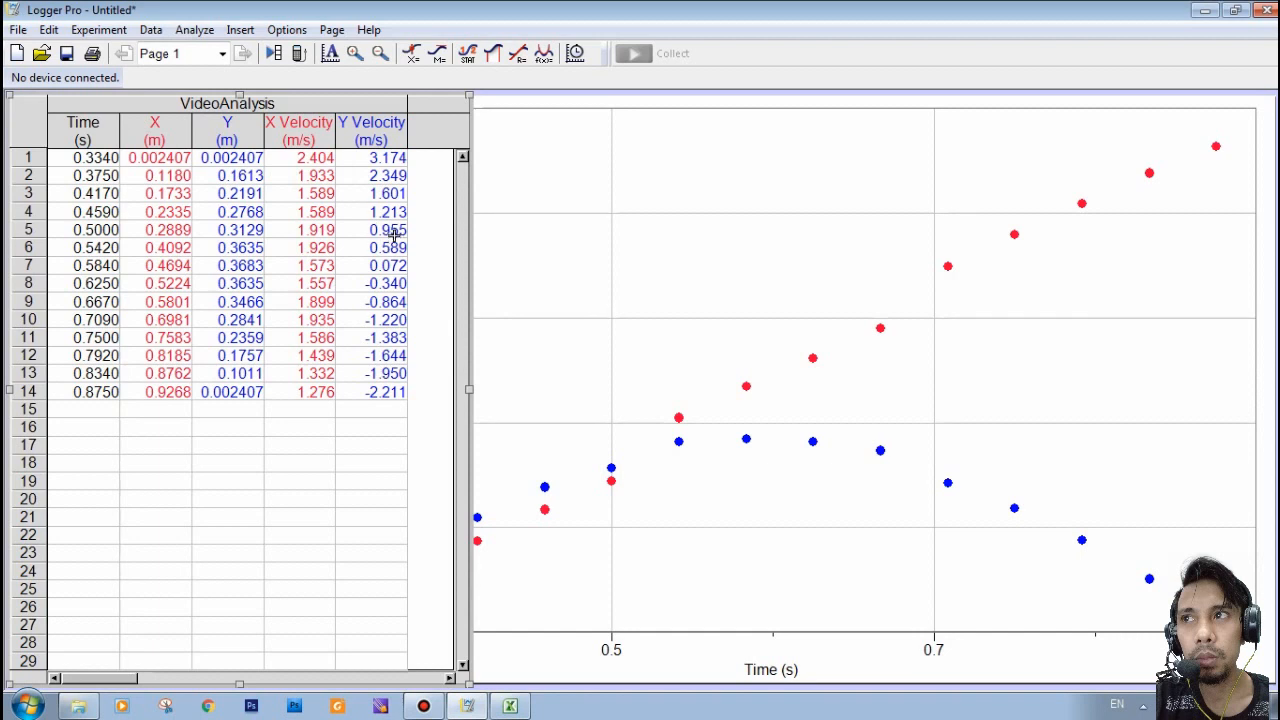
- Copy all 14 rows of the Time to Y Velocity columns and paste them into Excel's Sheet1 starting at cell C3
mouse_move(64, 157)
mouse_down()
mouse_move(217, 203)
mouse_move(323, 300)
mouse_move(364, 392)
mouse_up()
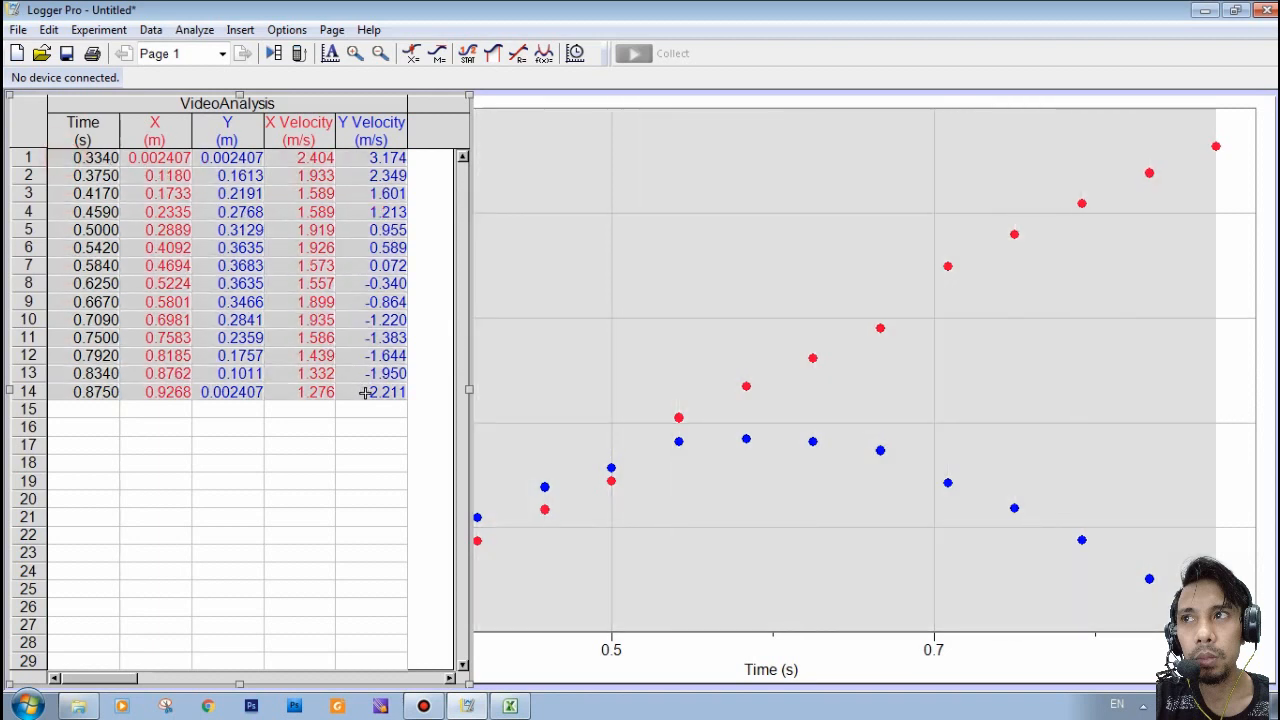
right_click(66, 155)
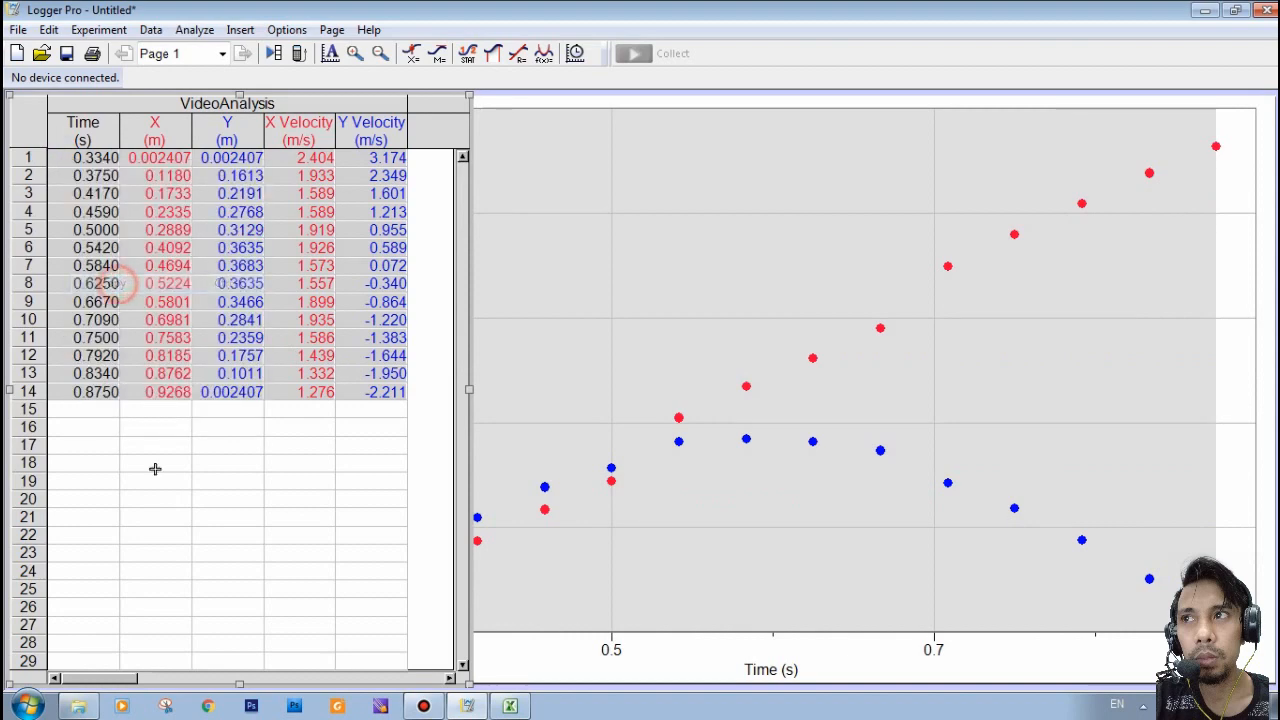
click(113, 283)
click(510, 706)
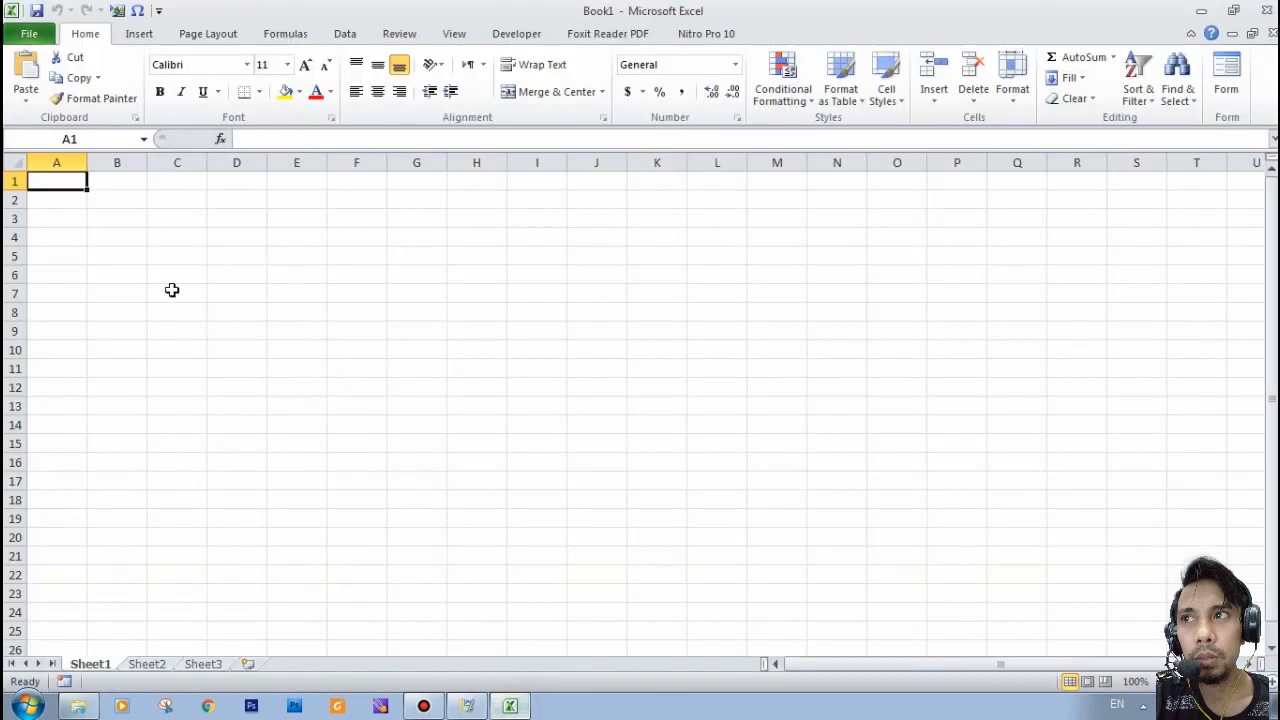
click(168, 225)
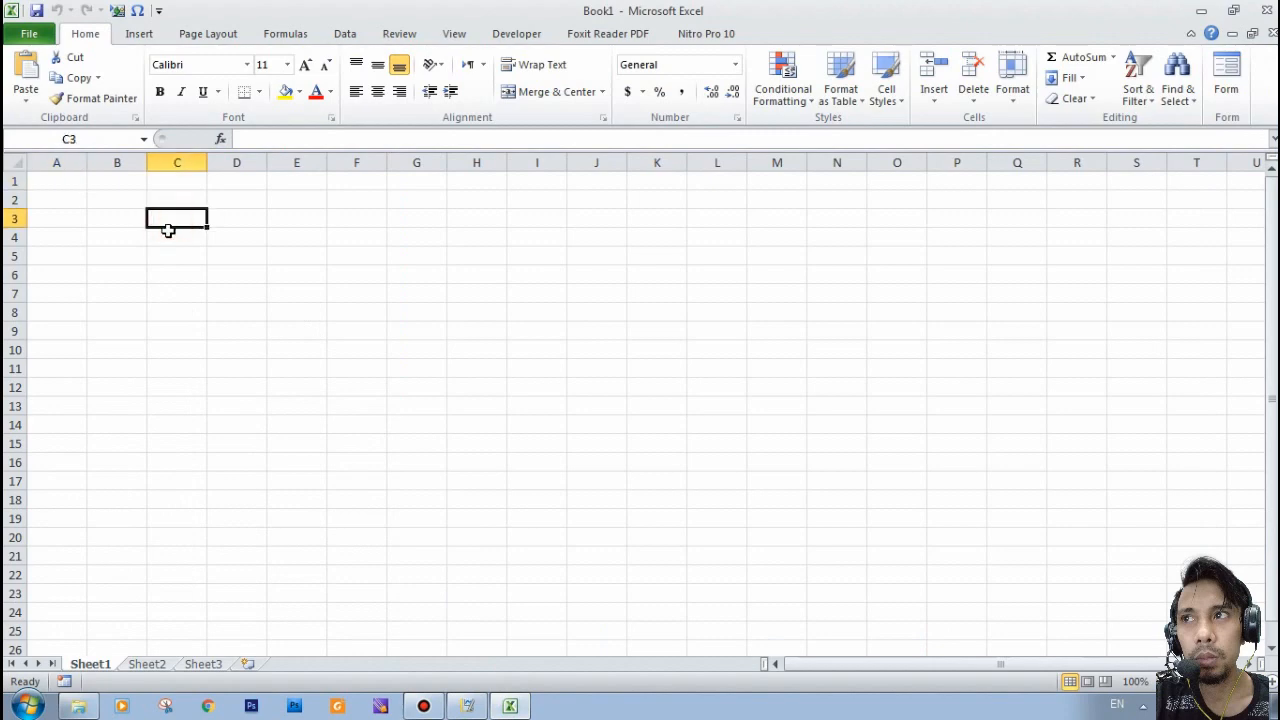
key(ctrl+v)
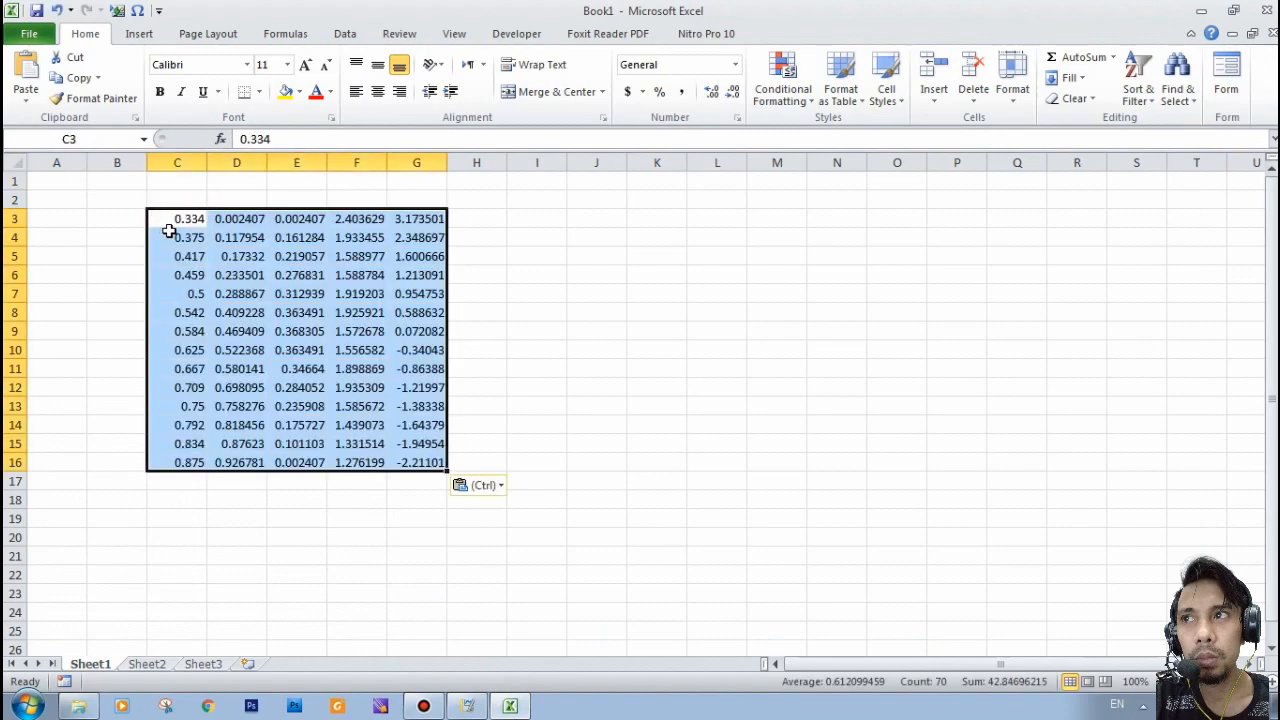
click(530, 331)
- Enter the headers t (s), X (m) and Y (m) in cells C2 to E2 above the pasted data
click(198, 200)
text(t)
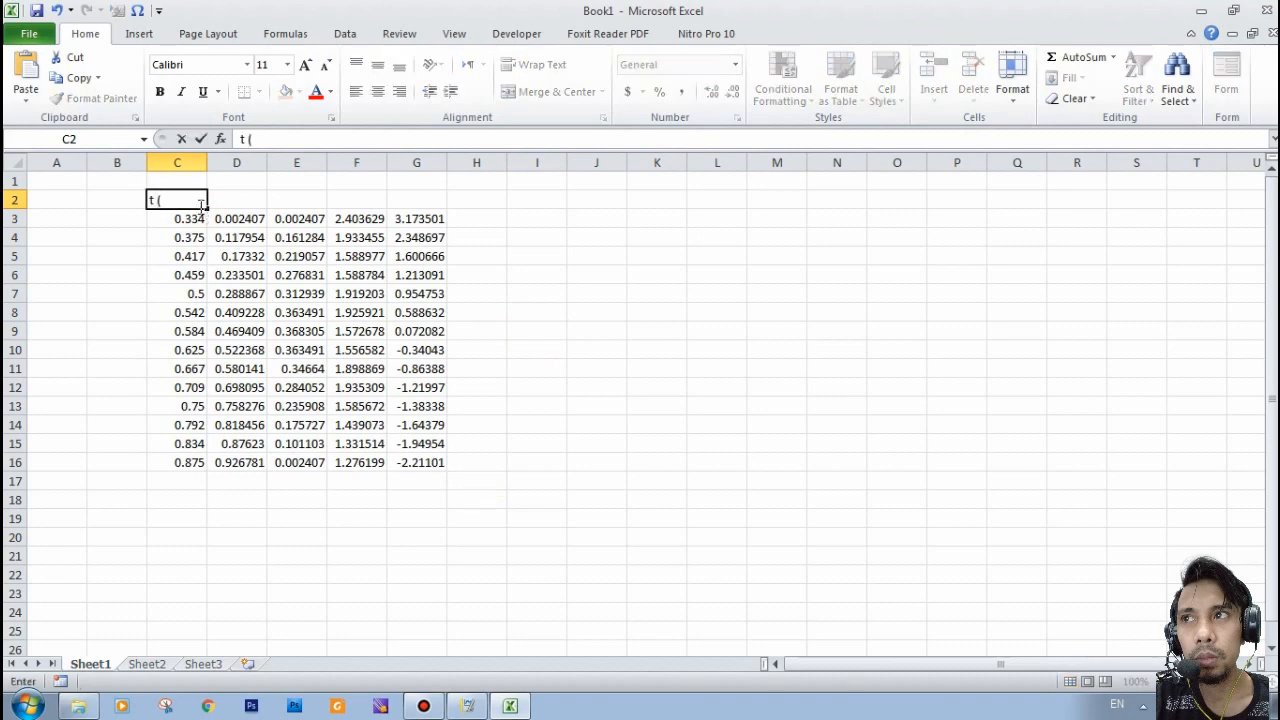
text( (s))
key(Tab)
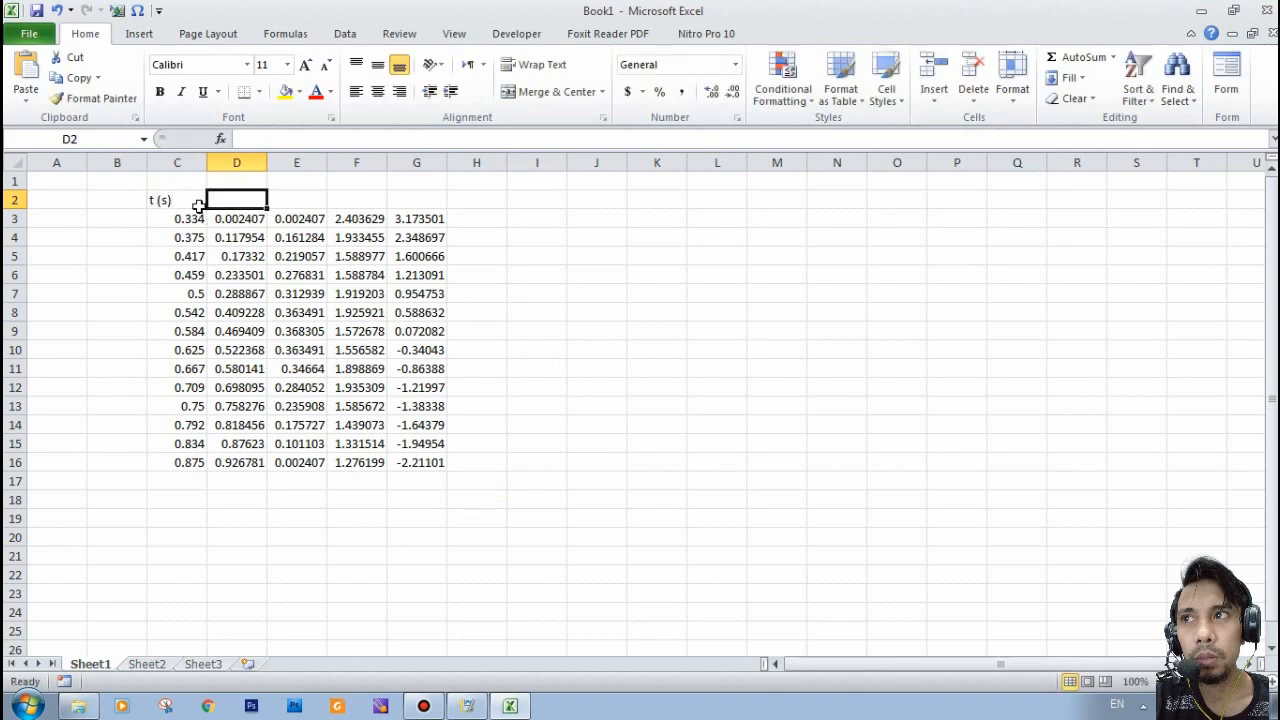
text(X)
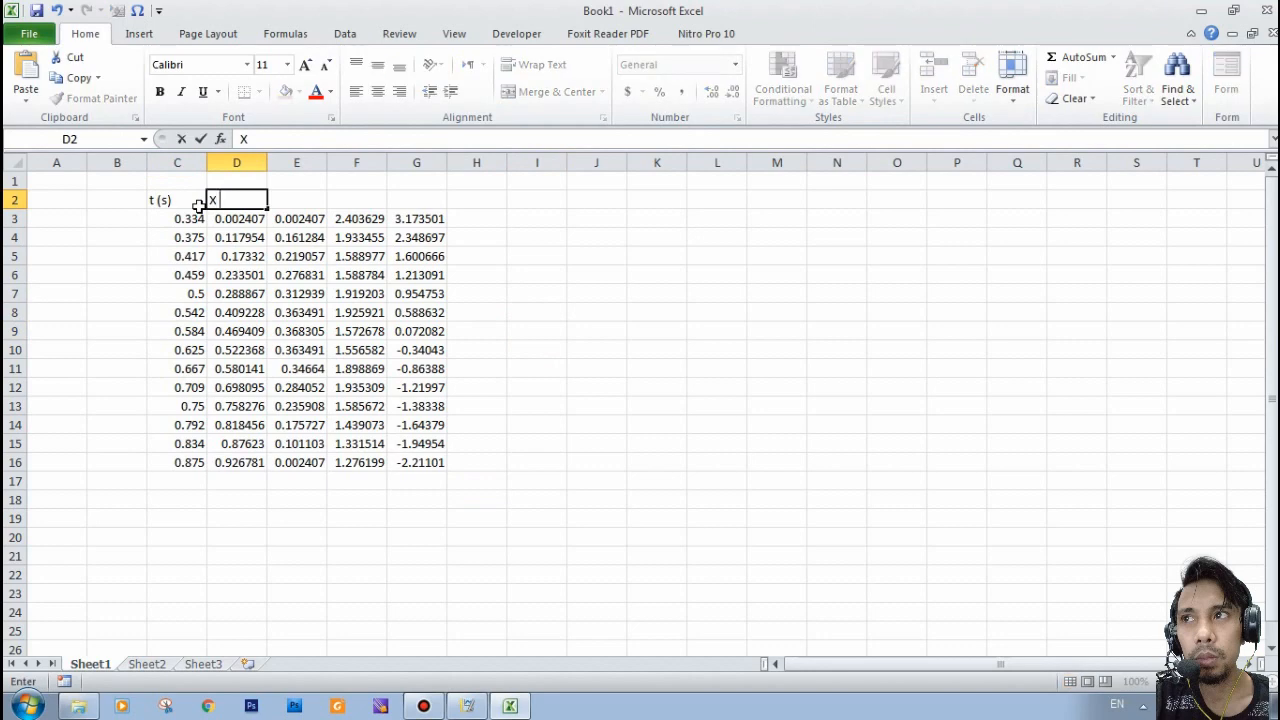
text( (m)
key(Tab)
text(Y)
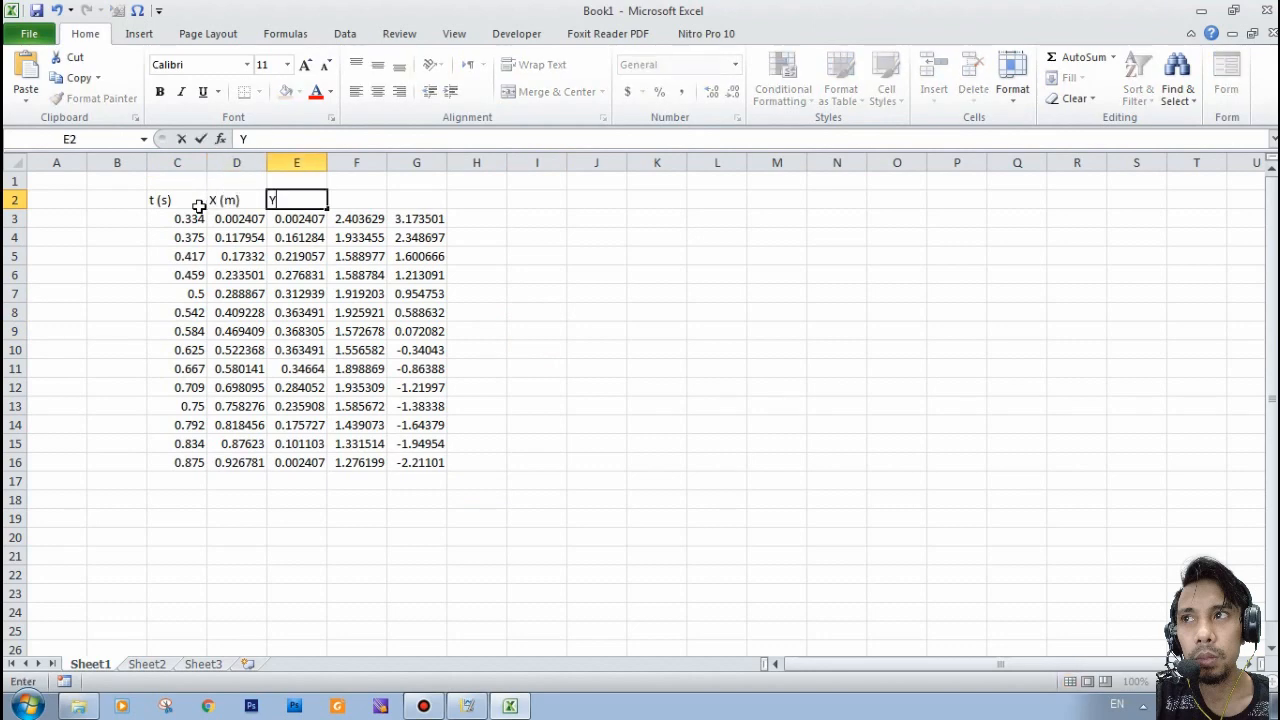
text( (m))
key(Tab)
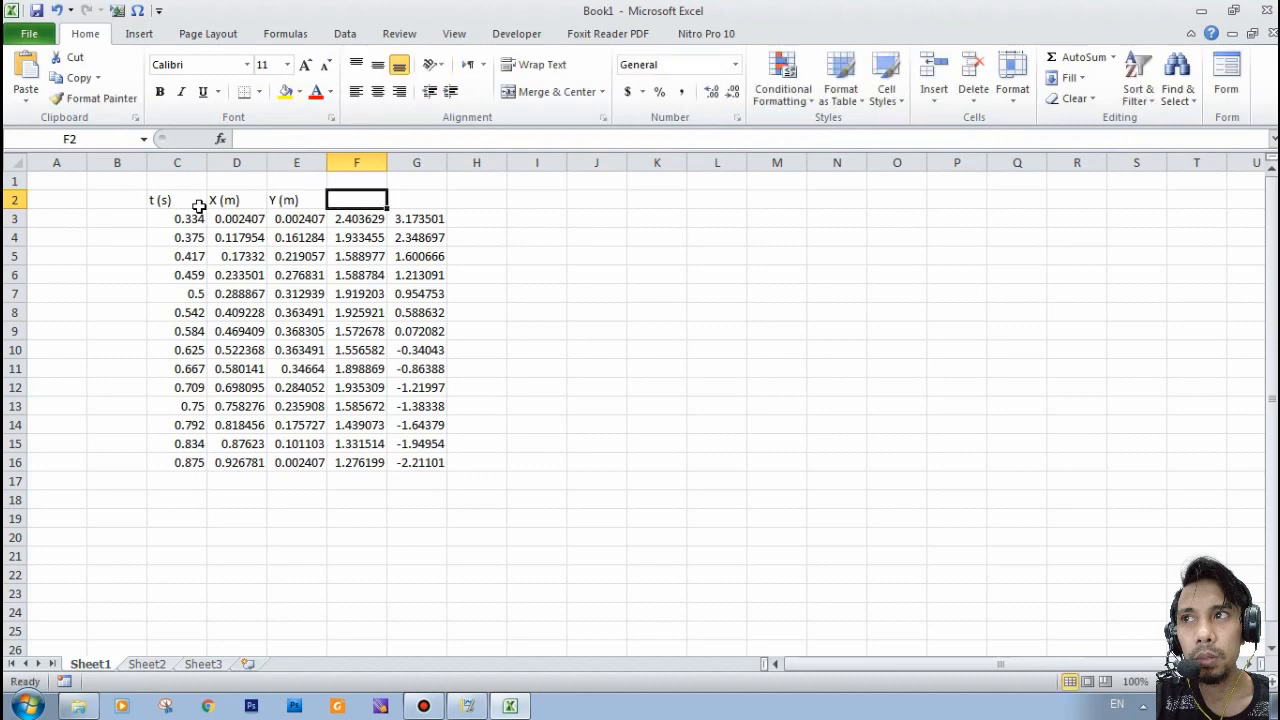
- Enter the headers x Vel (m/s) in F2 and y vel (m/) in G2, and widen column F to fit its header
text(x Vel)
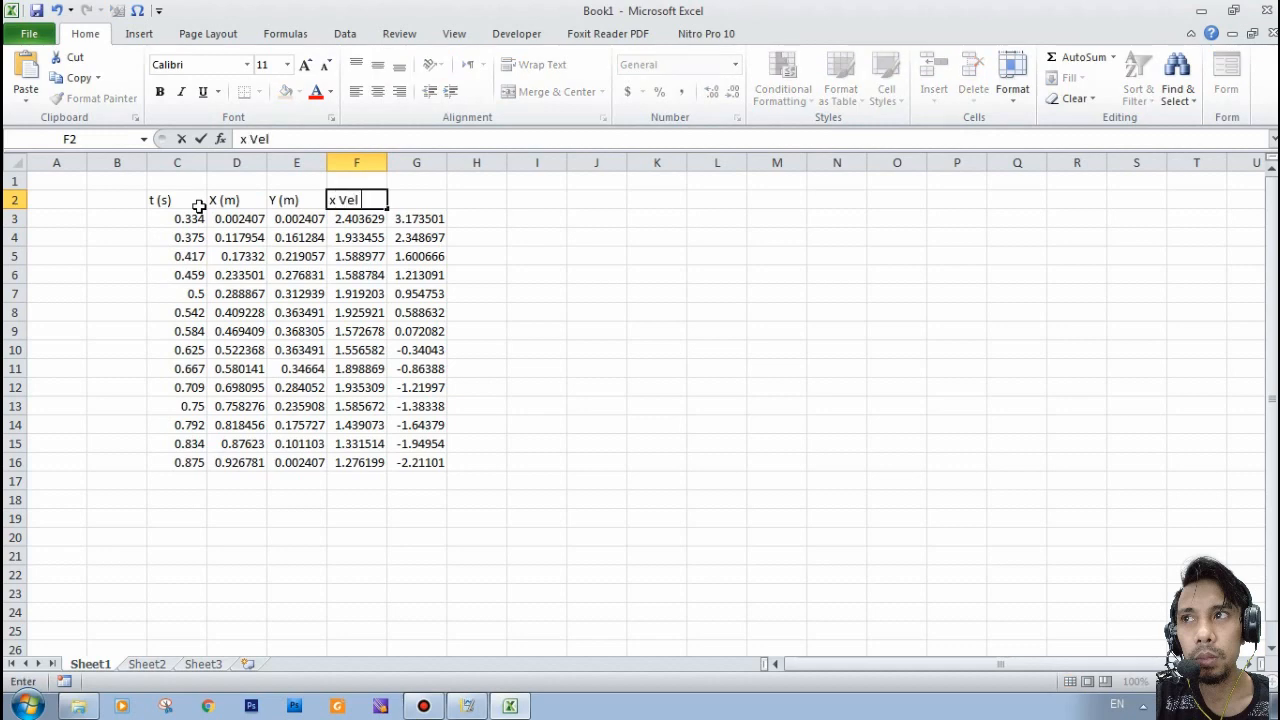
text( (m/s)
key(Tab)
text(y)
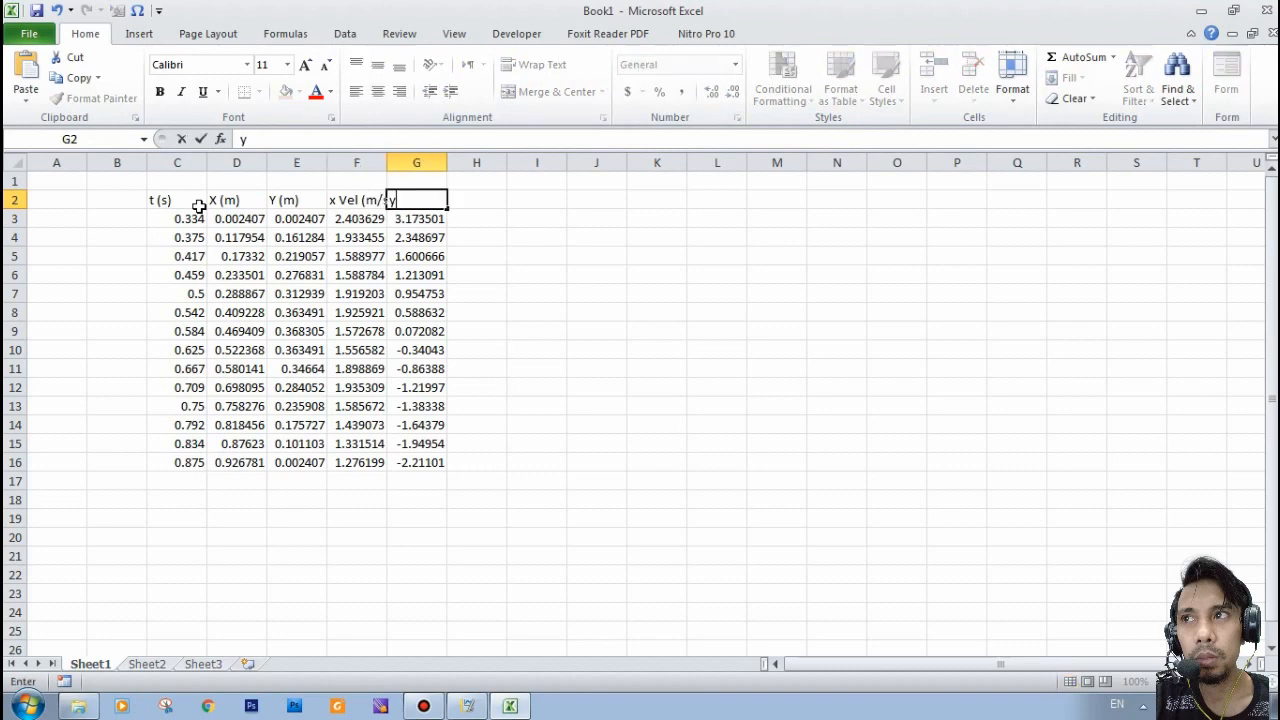
text( vel (m)
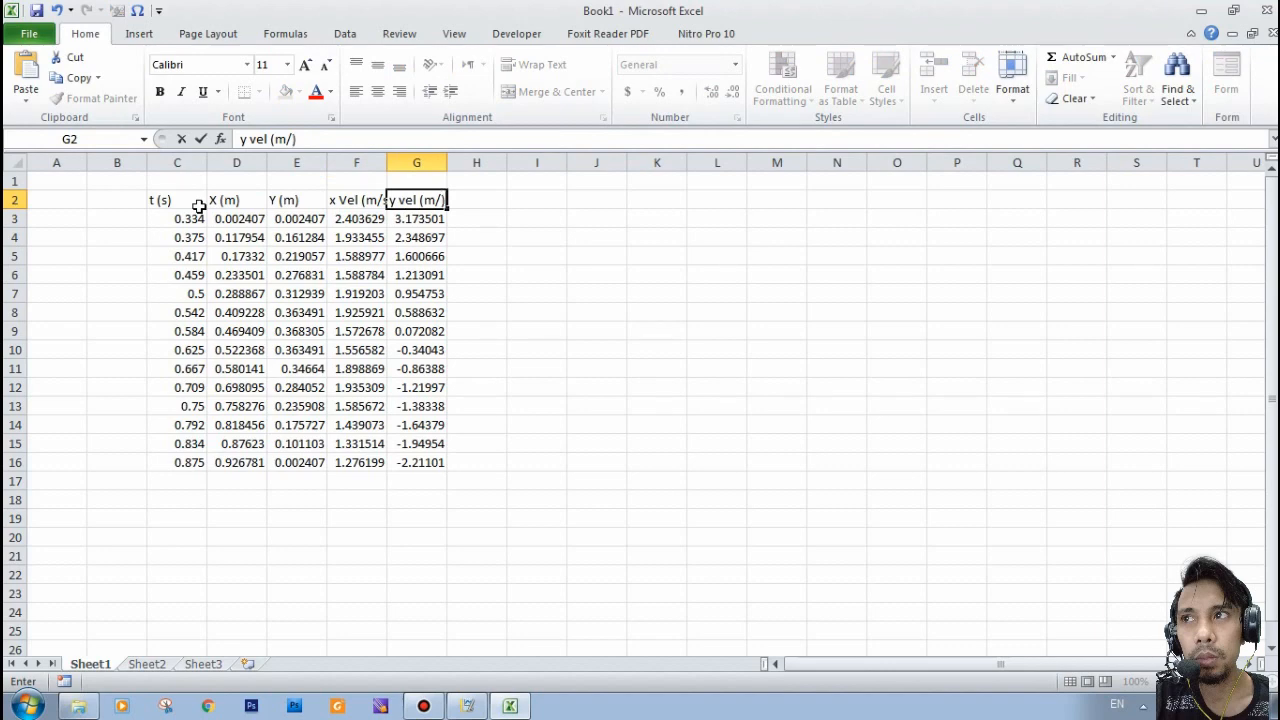
text(/))
click(520, 300)
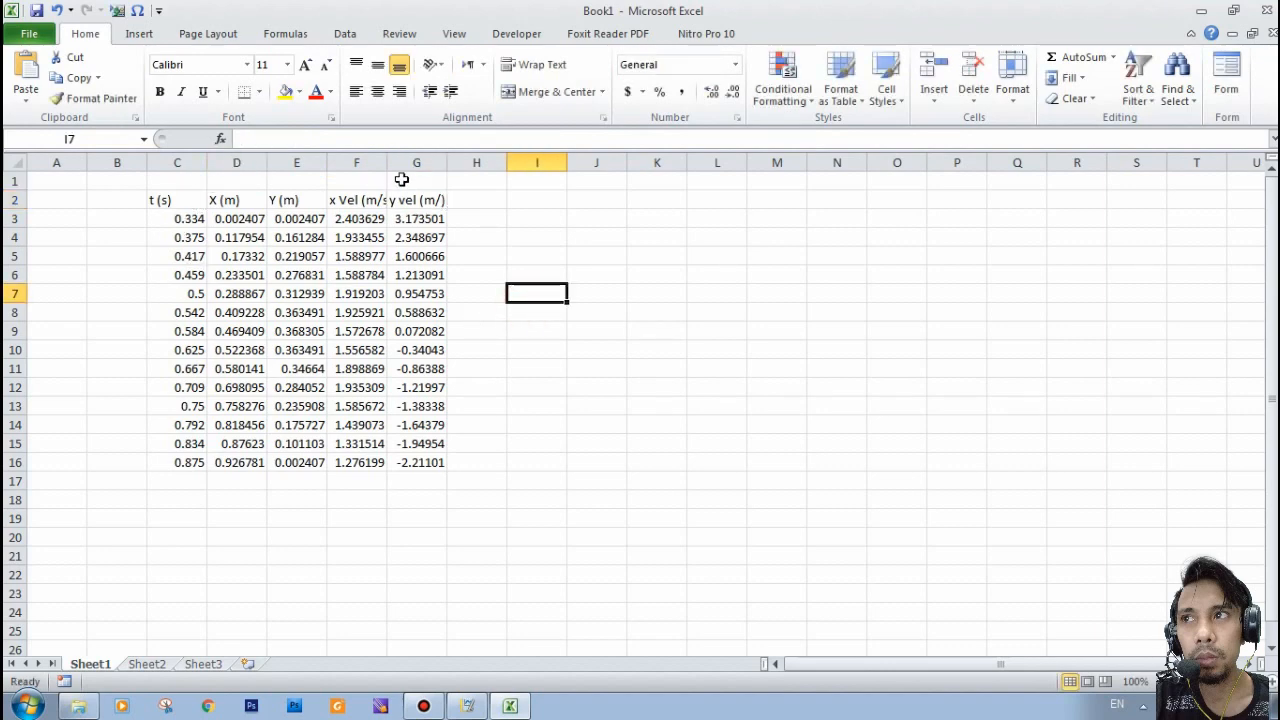
drag(386, 162, 396, 162)
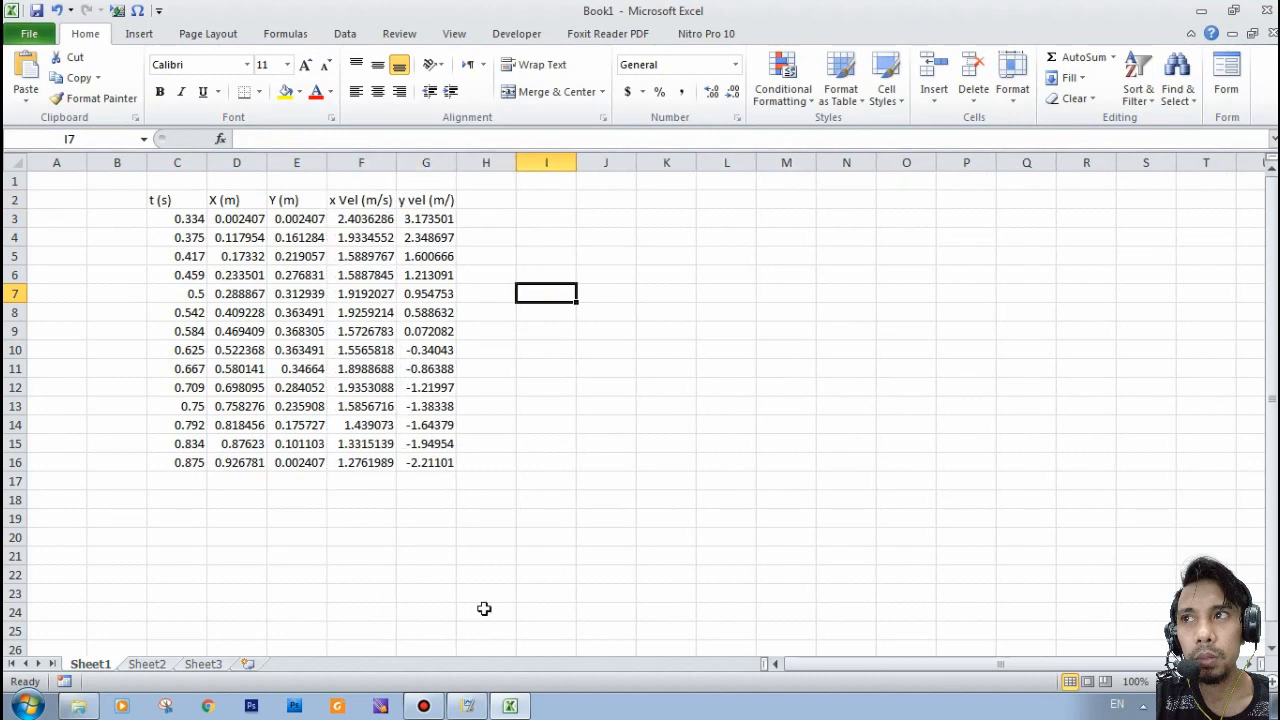
- Switch to Logger Pro and bring the X and Y versus time graph in front of the data table
click(467, 708)
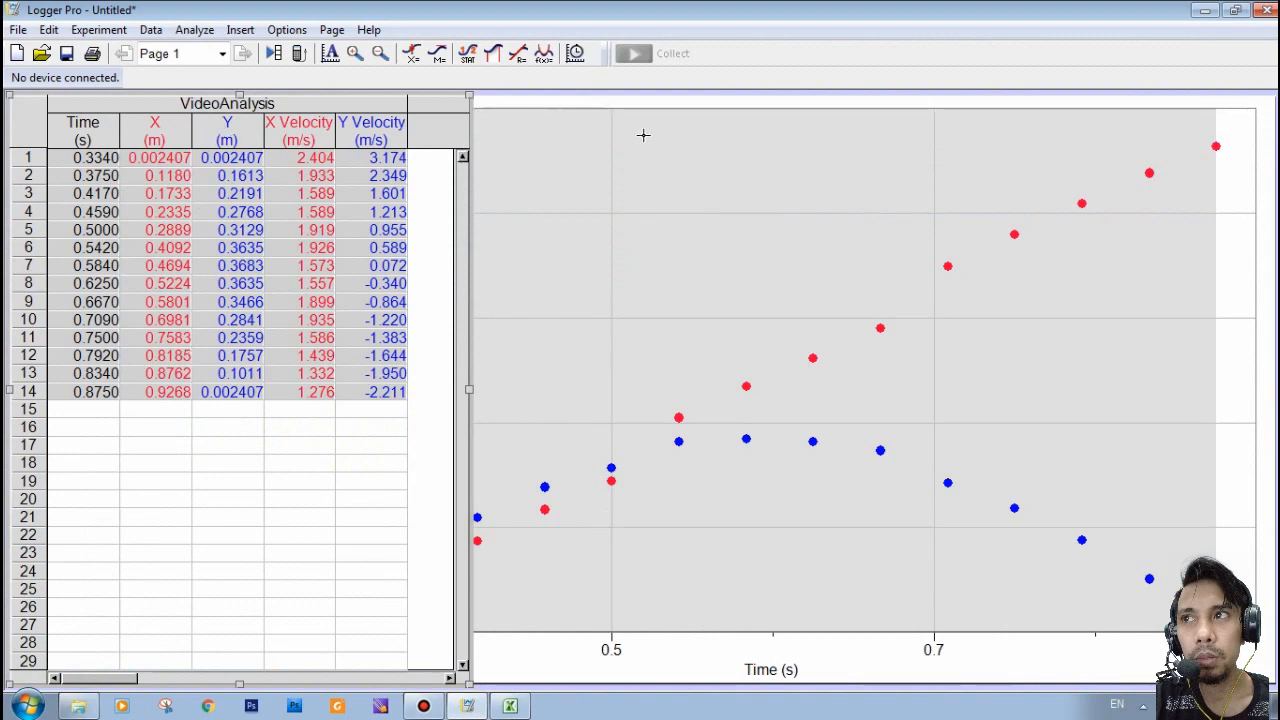
click(596, 106)
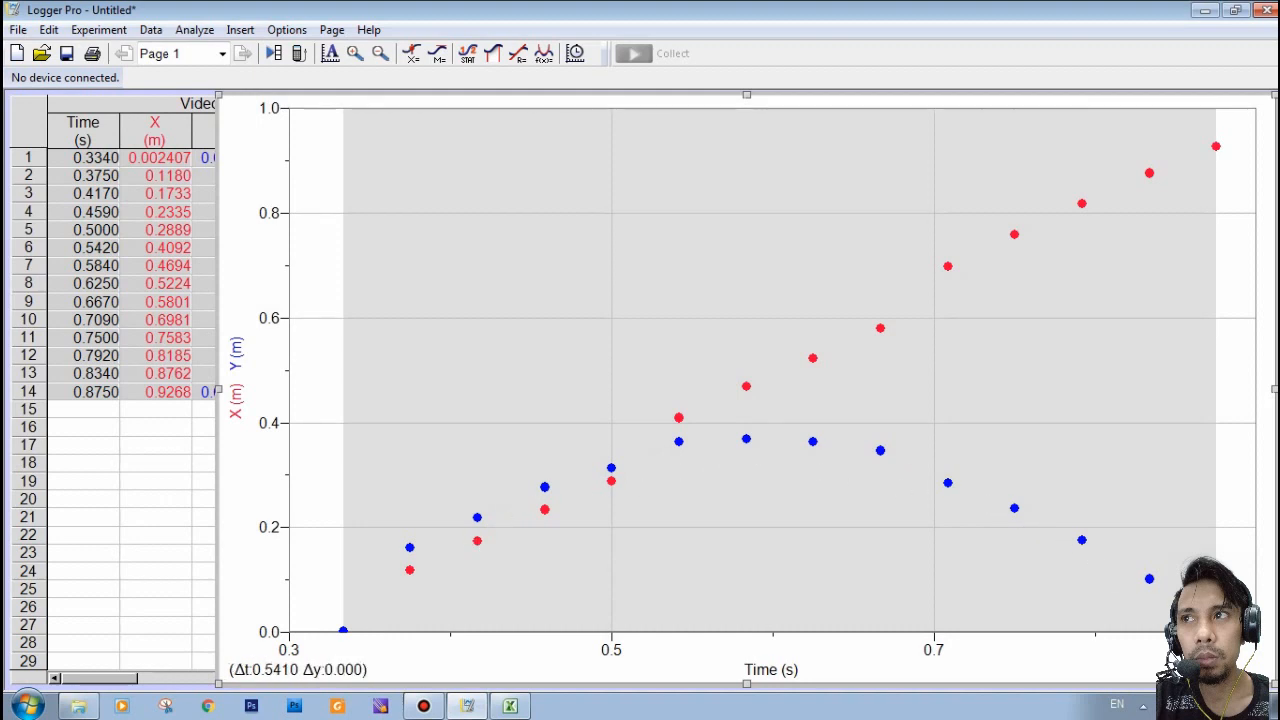
click(544, 56)
click(193, 31)
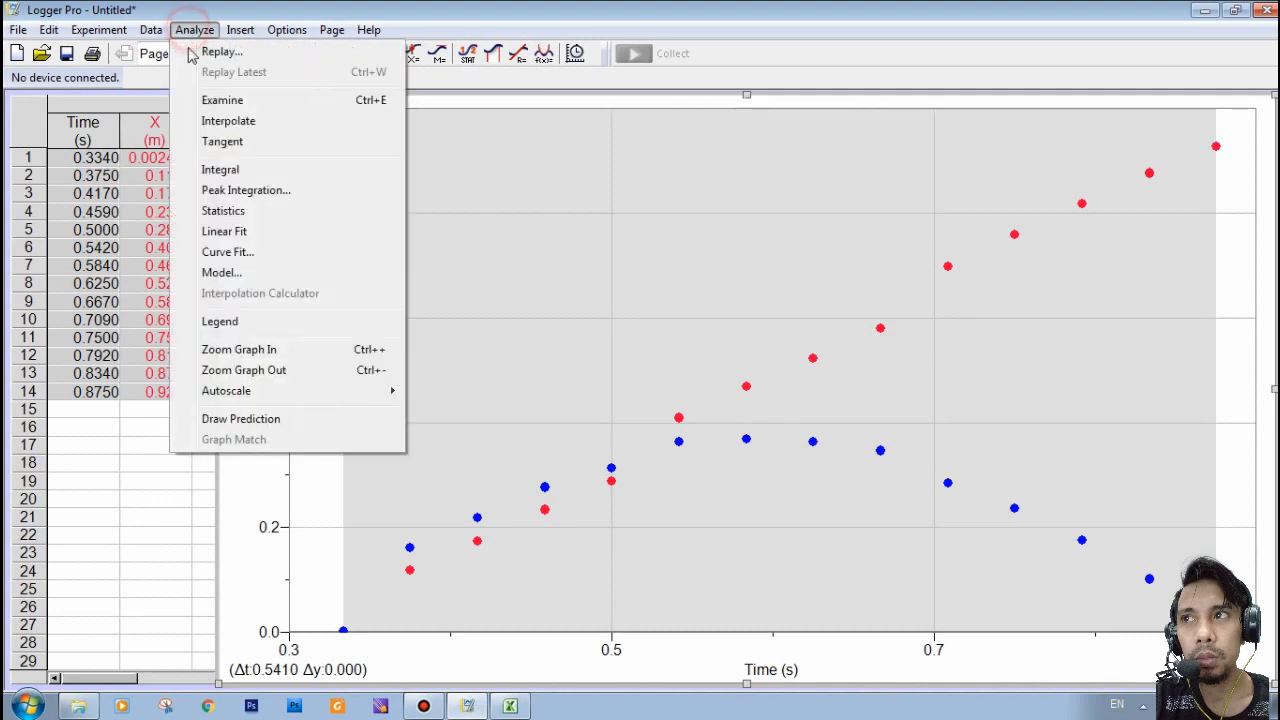
click(217, 254)
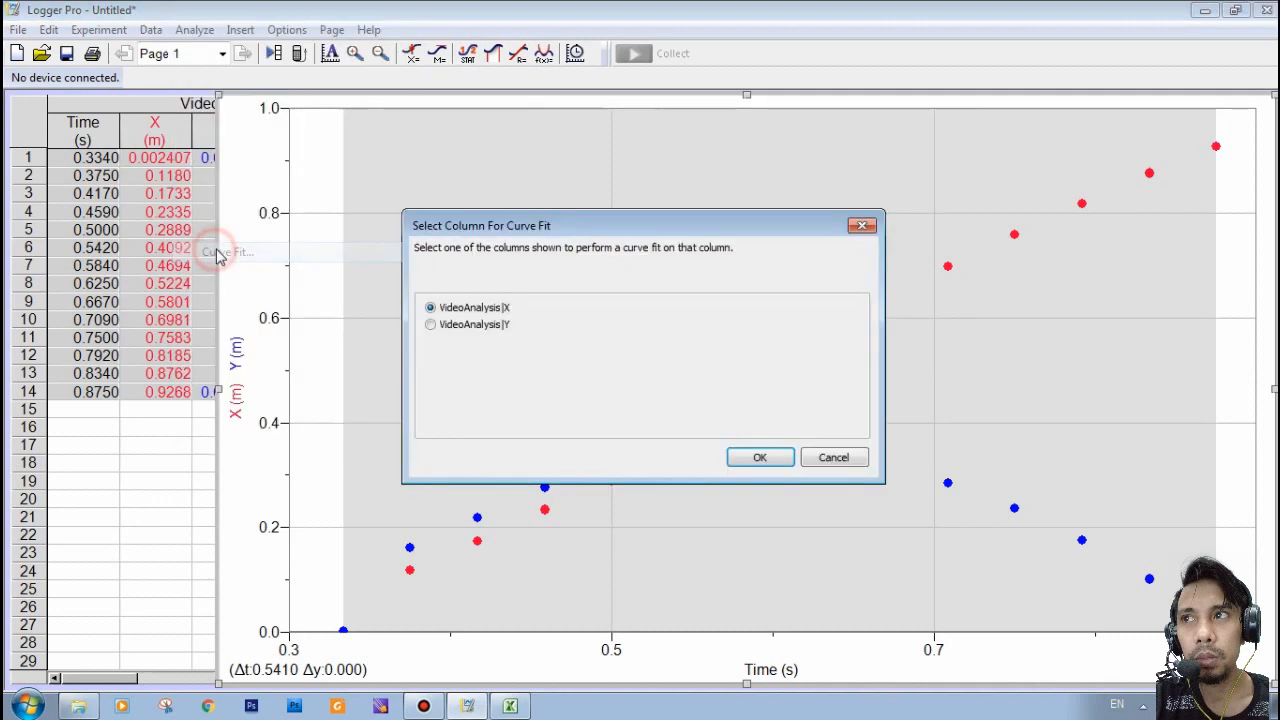
click(443, 330)
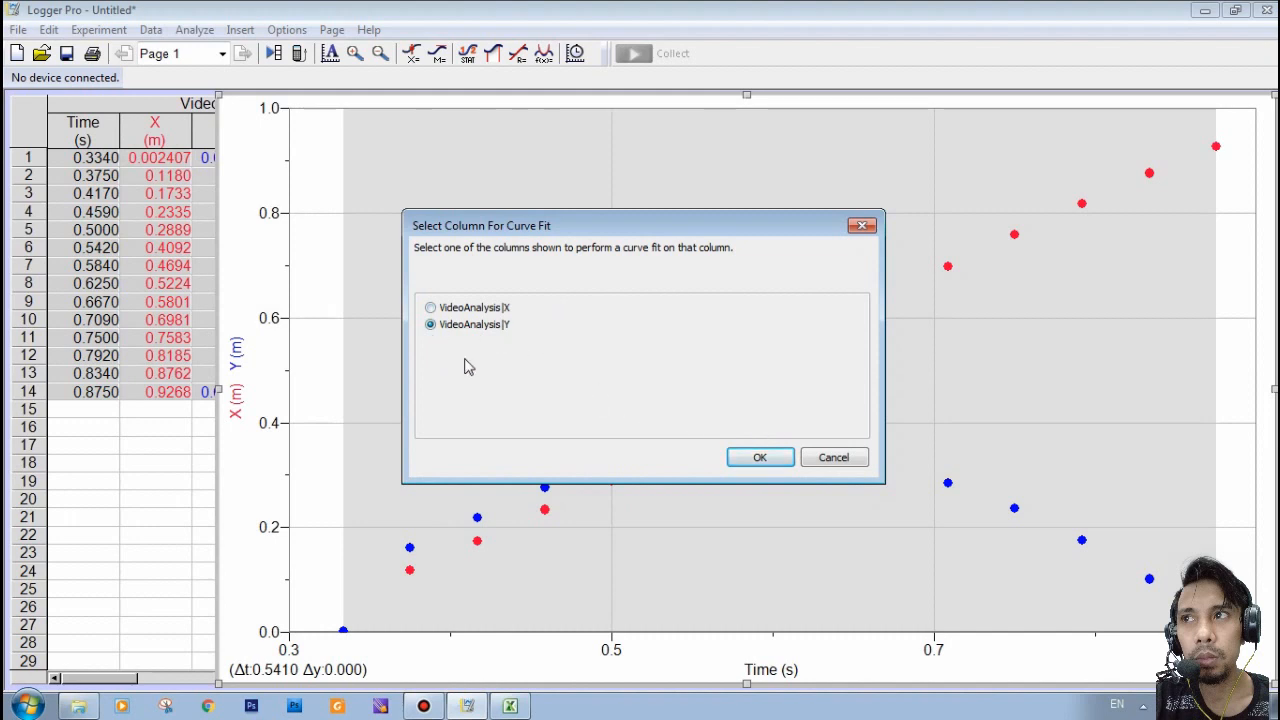
click(750, 229)
drag(750, 229, 550, 192)
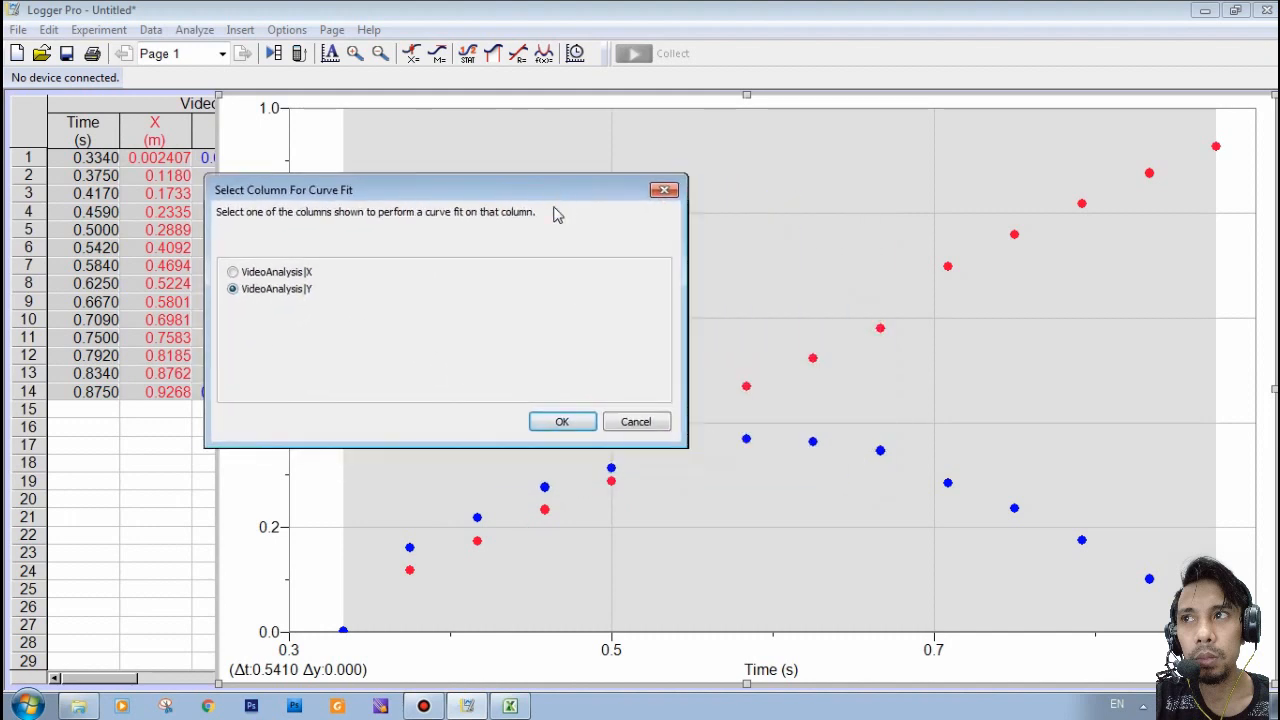
click(633, 420)
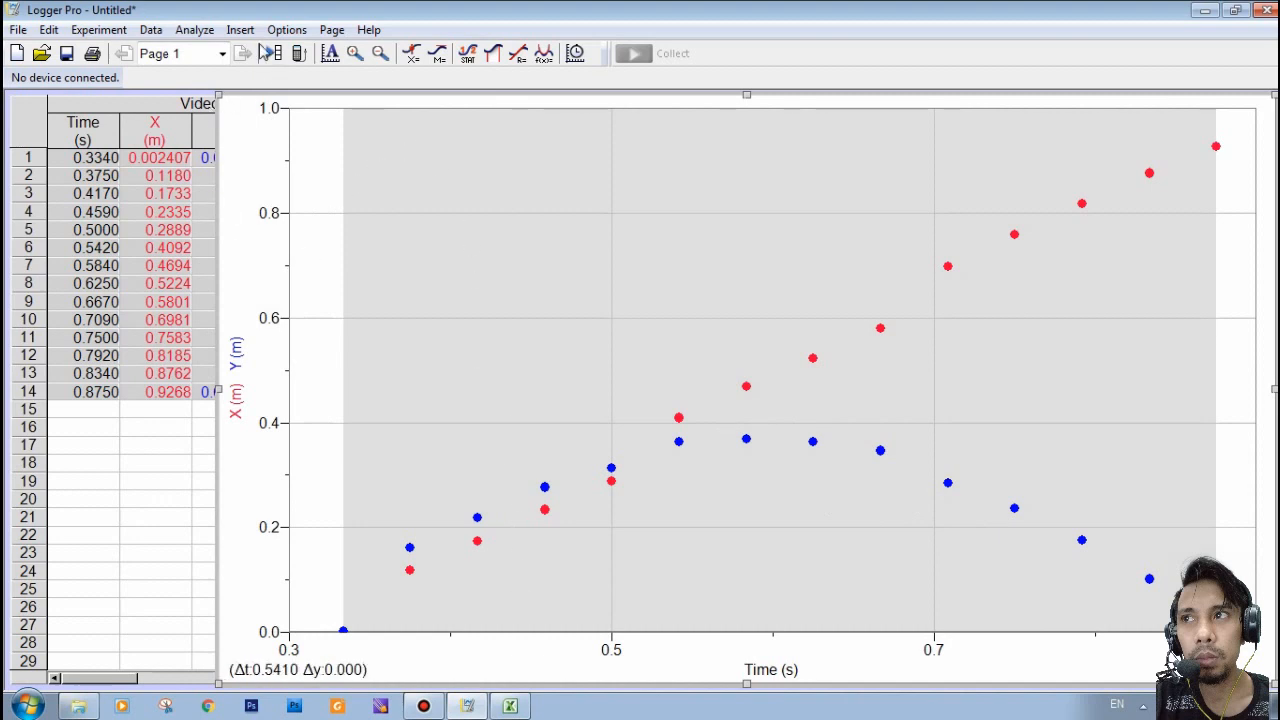
- Start a curve fit on the VideoAnalysis|Y column and choose the quadratic equation At^2+Bt+C
click(195, 30)
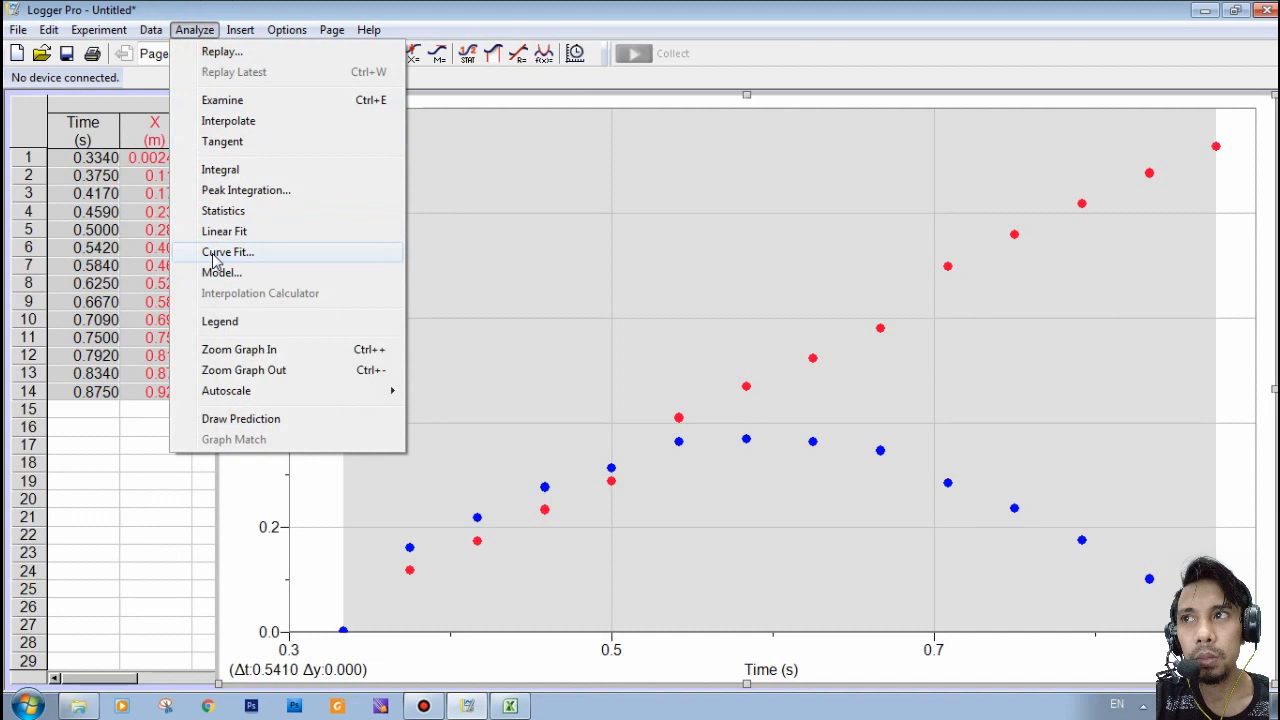
click(213, 258)
click(455, 325)
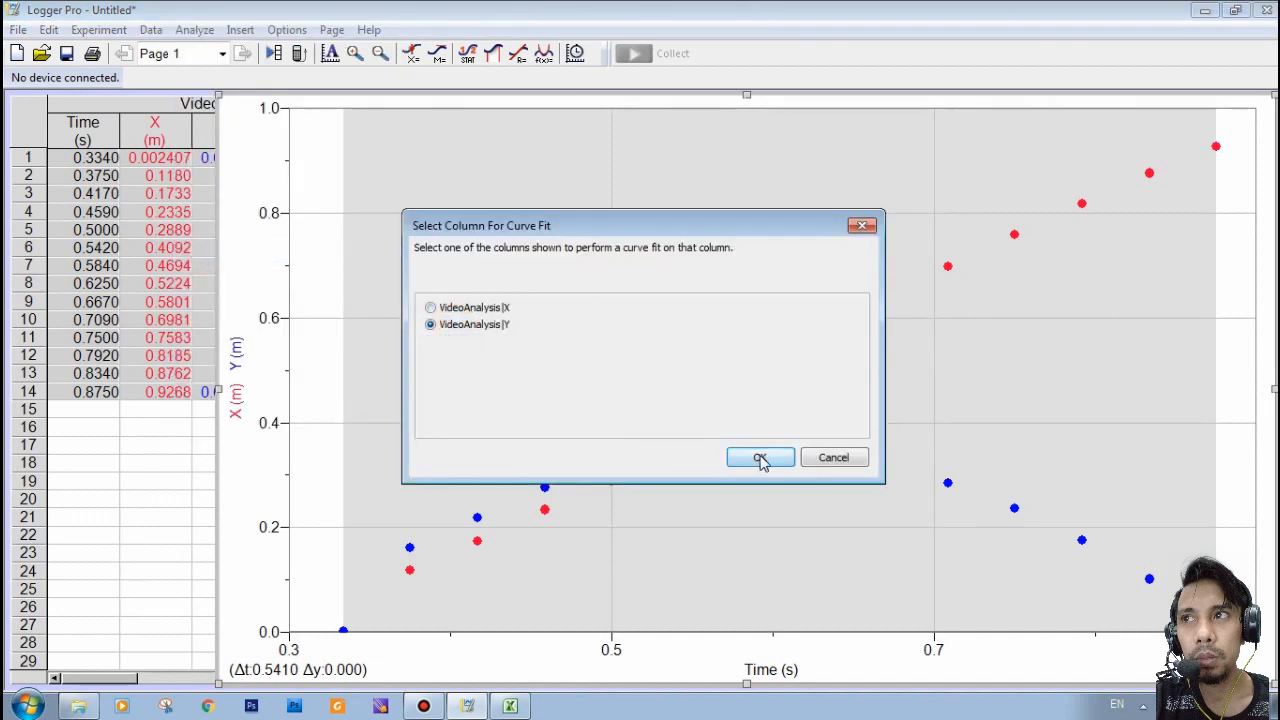
click(767, 457)
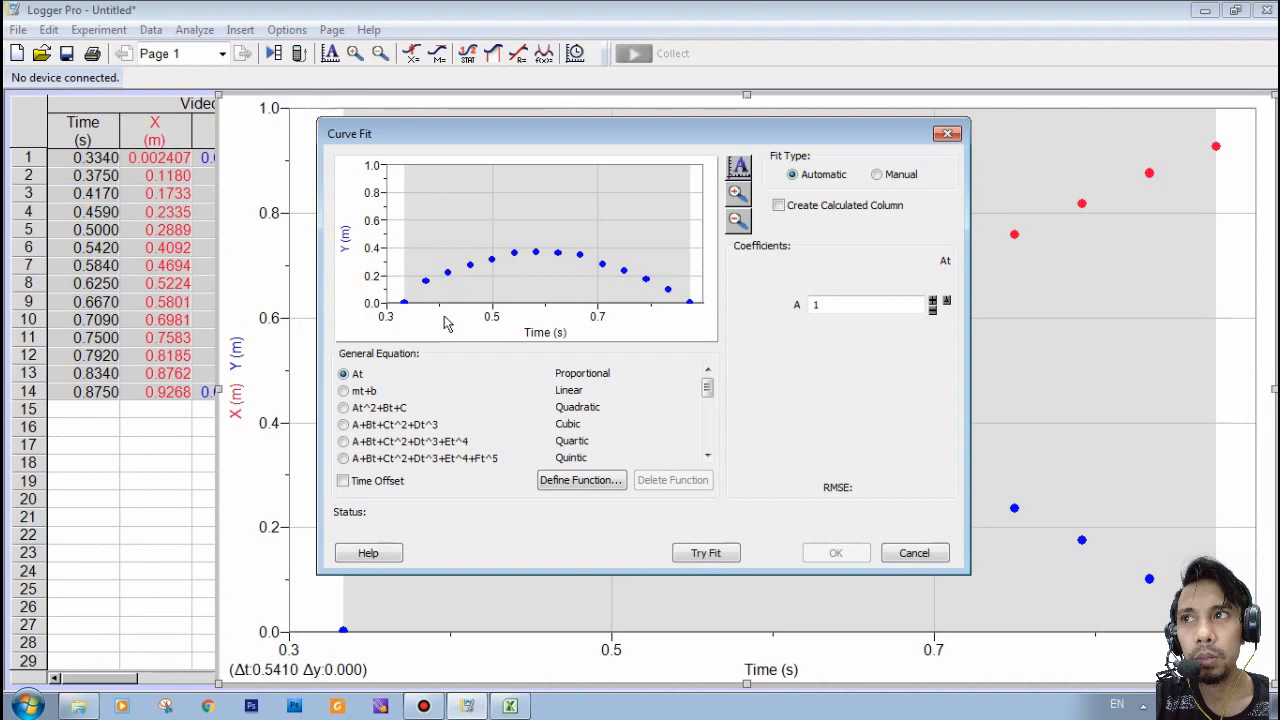
click(346, 410)
- Switch to Excel and insert a new Microsoft Equation 3.0 object at cell K4
mouse_move(470, 708)
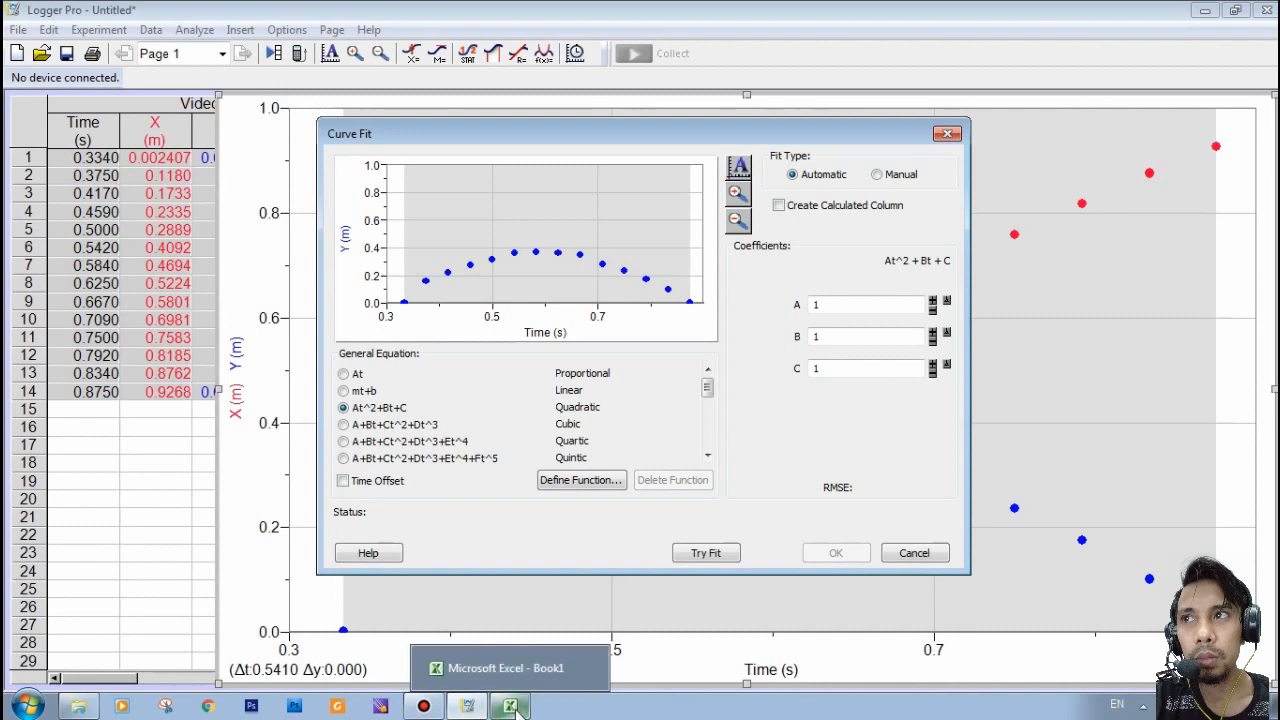
click(512, 707)
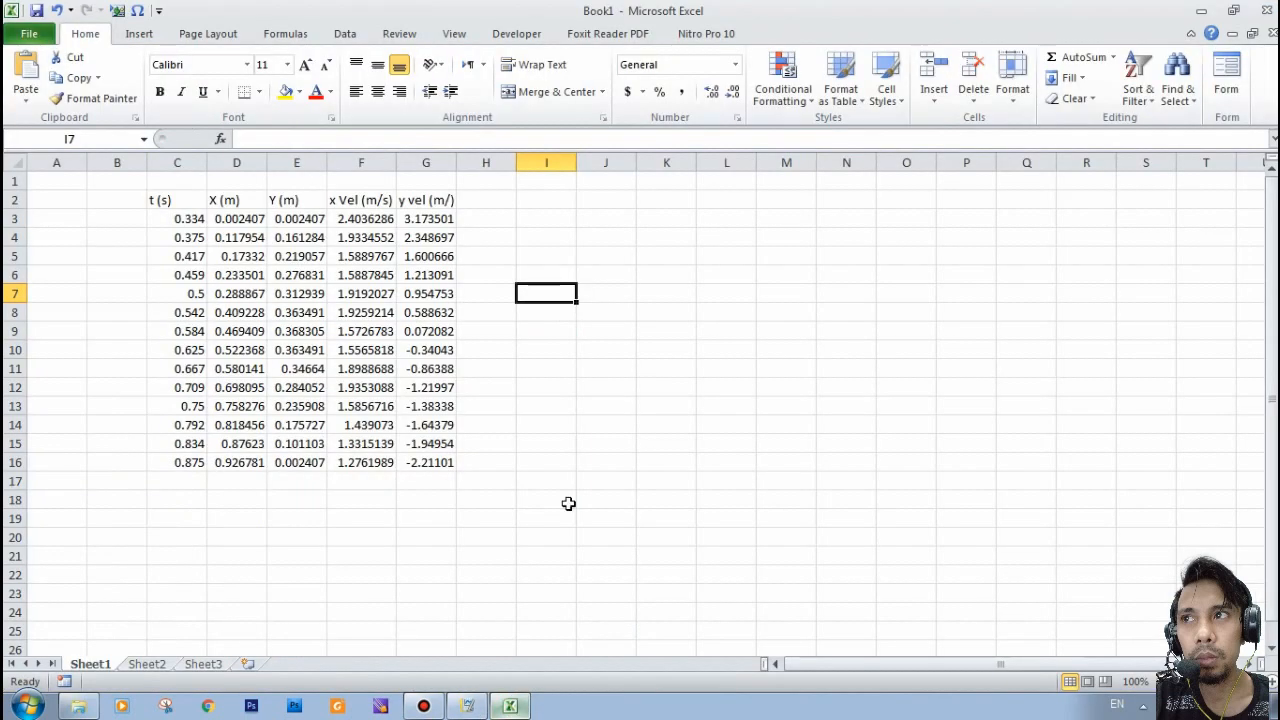
click(660, 240)
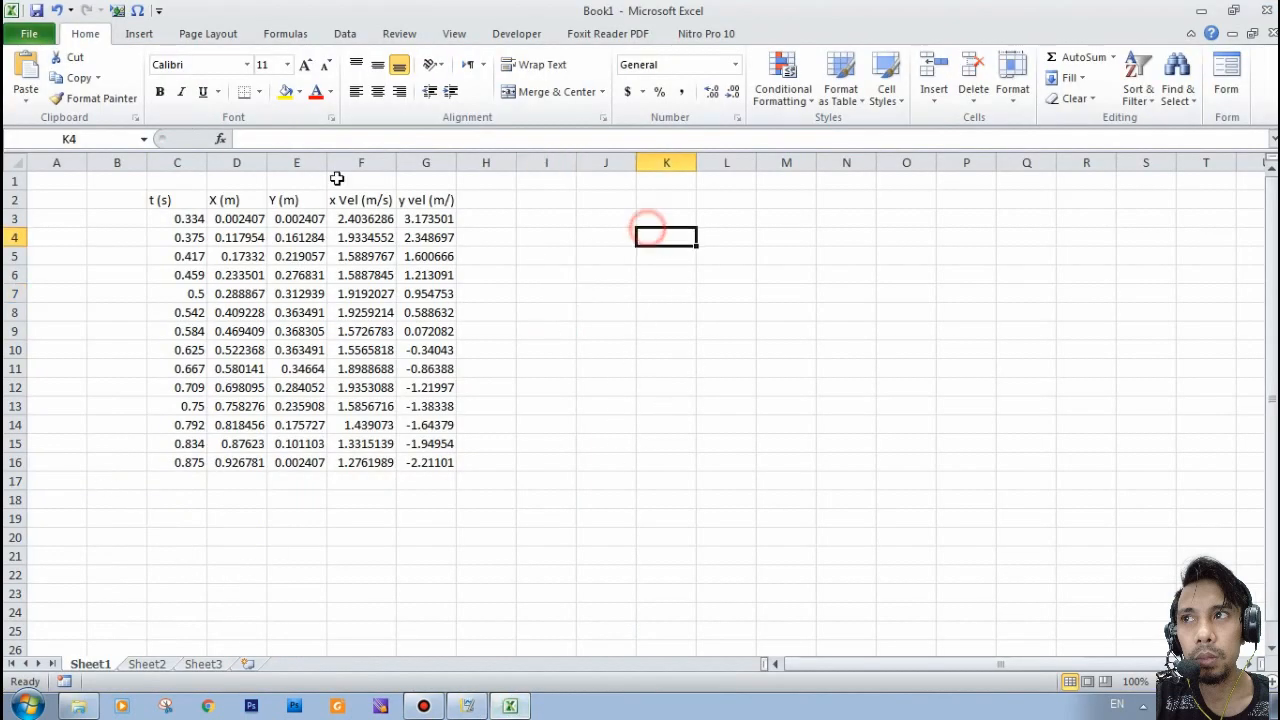
click(116, 12)
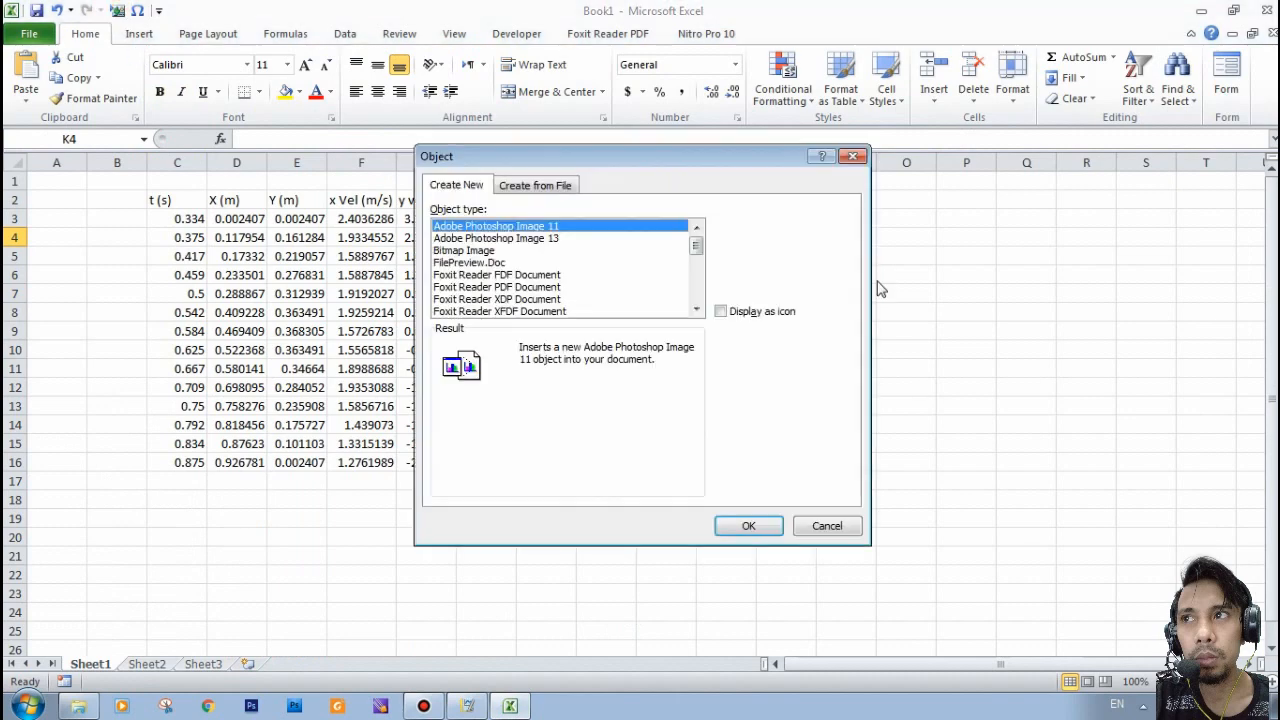
scroll(515, 275, down, 1)
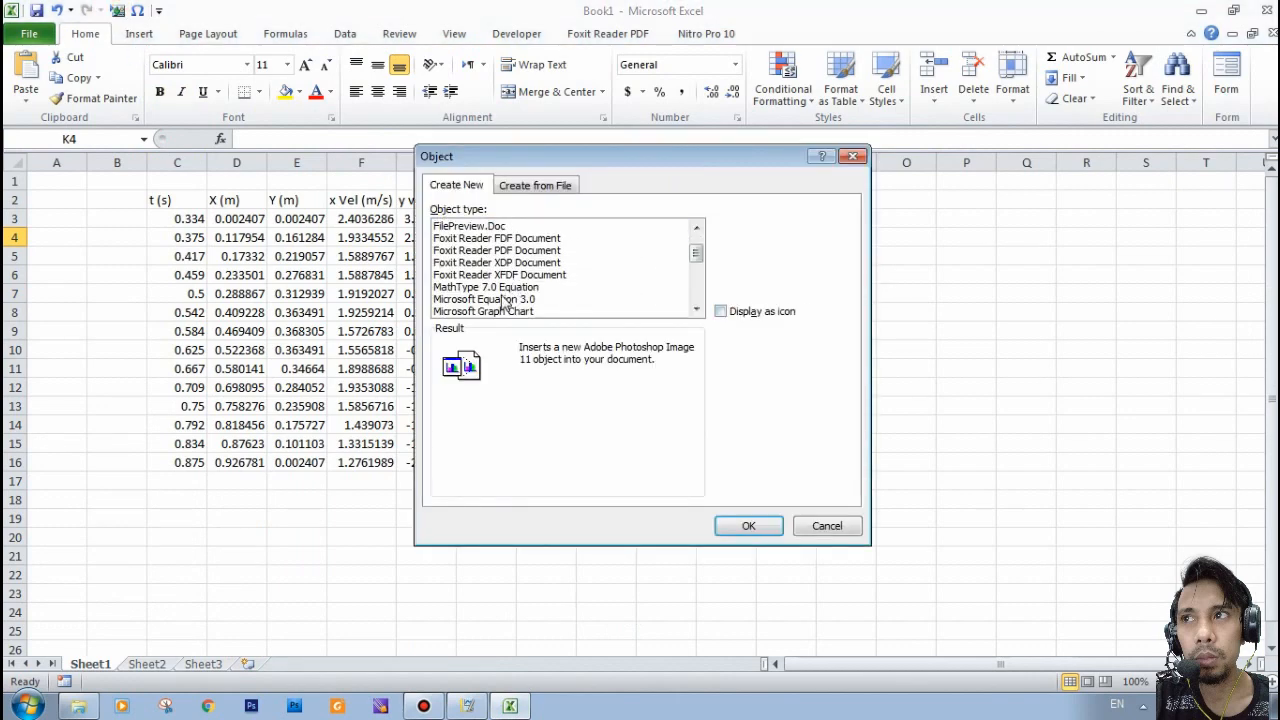
click(505, 299)
click(745, 525)
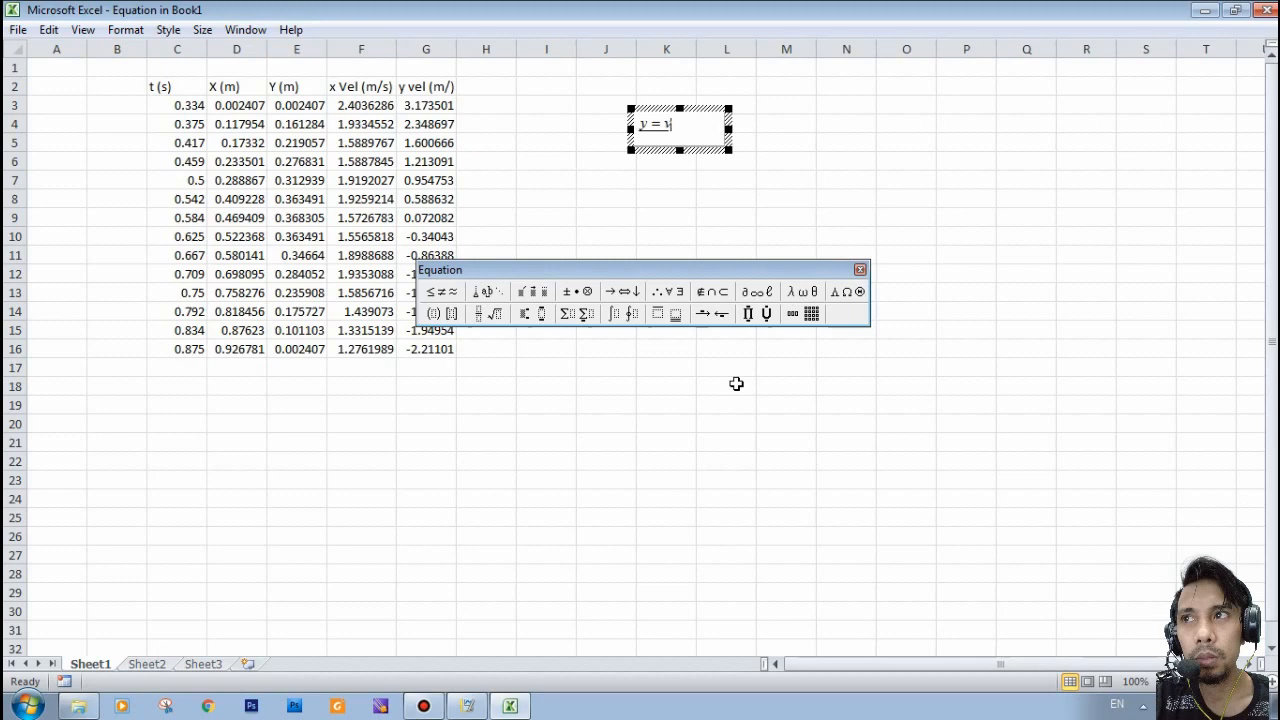
- Begin the equation as y = v₀ sin α t −, with 0 as a subscript and a Greek alpha
key(ctrl+l)
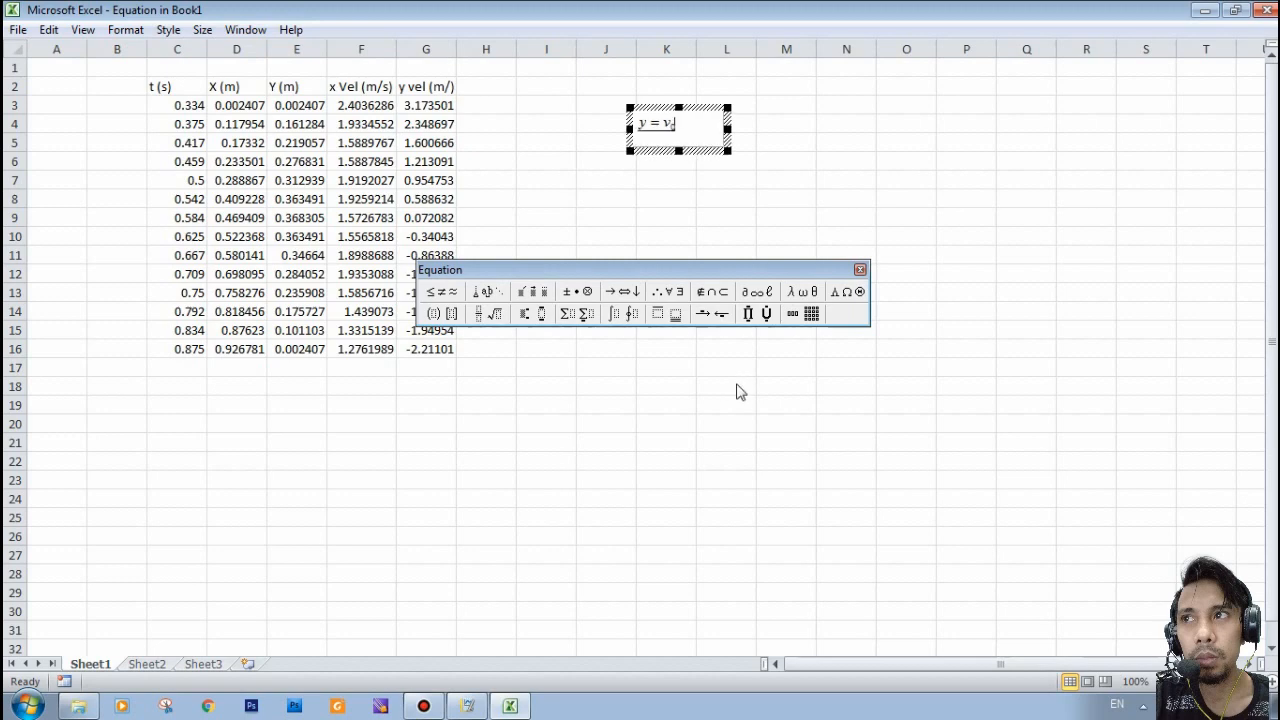
text(0 sin)
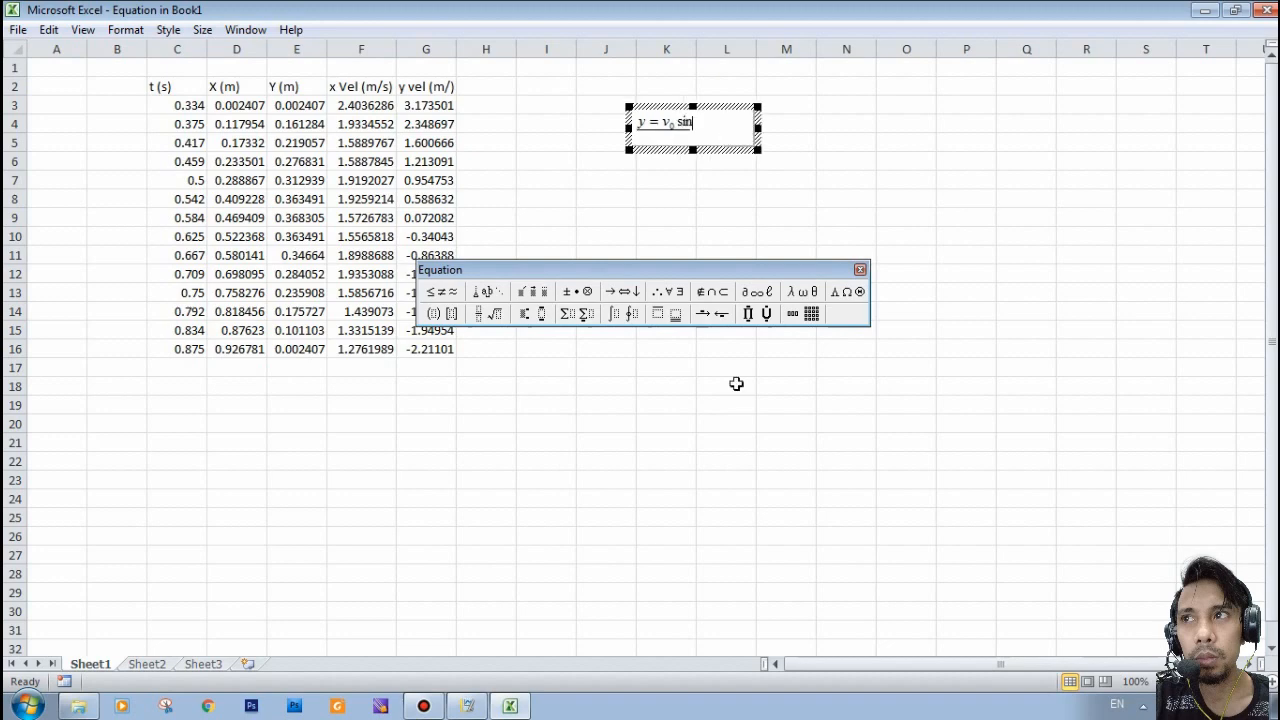
key(ctrl+g)
text(a)
text(t)
text(-)
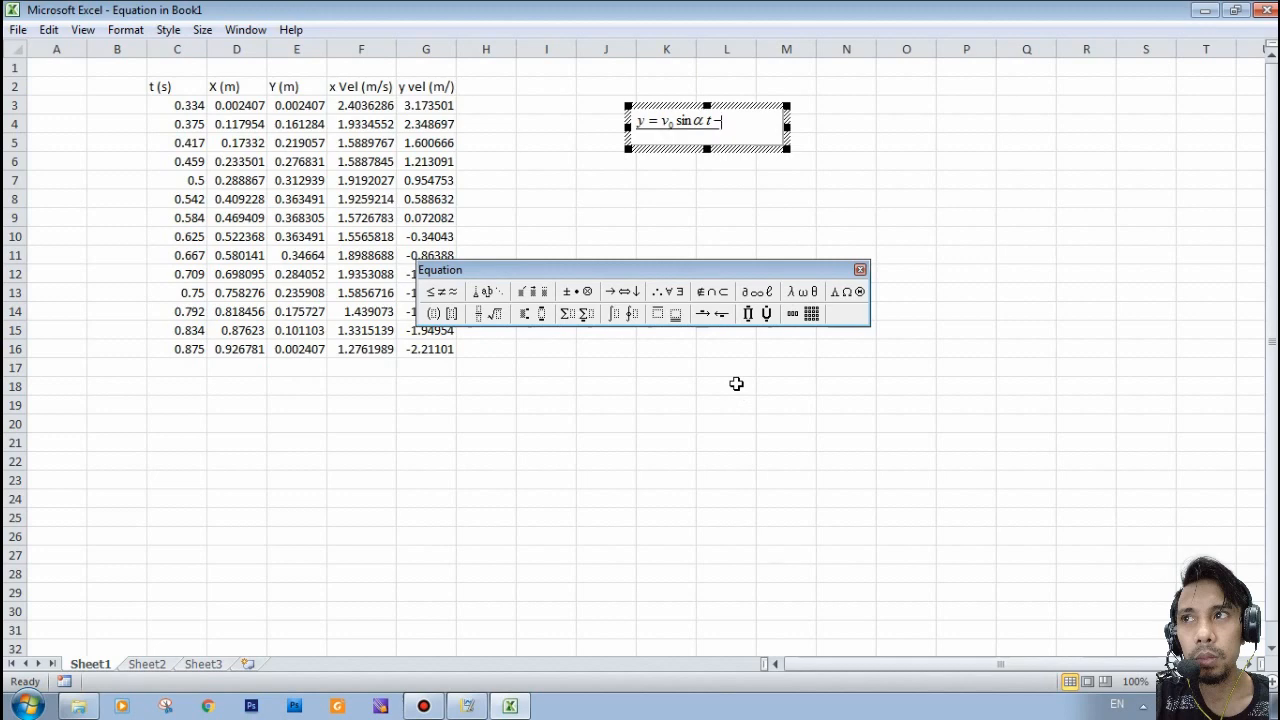
- Complete the equation with the fraction 1/2 followed by gt², and move it beside the data table around I2:J4
key(ctrl+f)
text(1/)
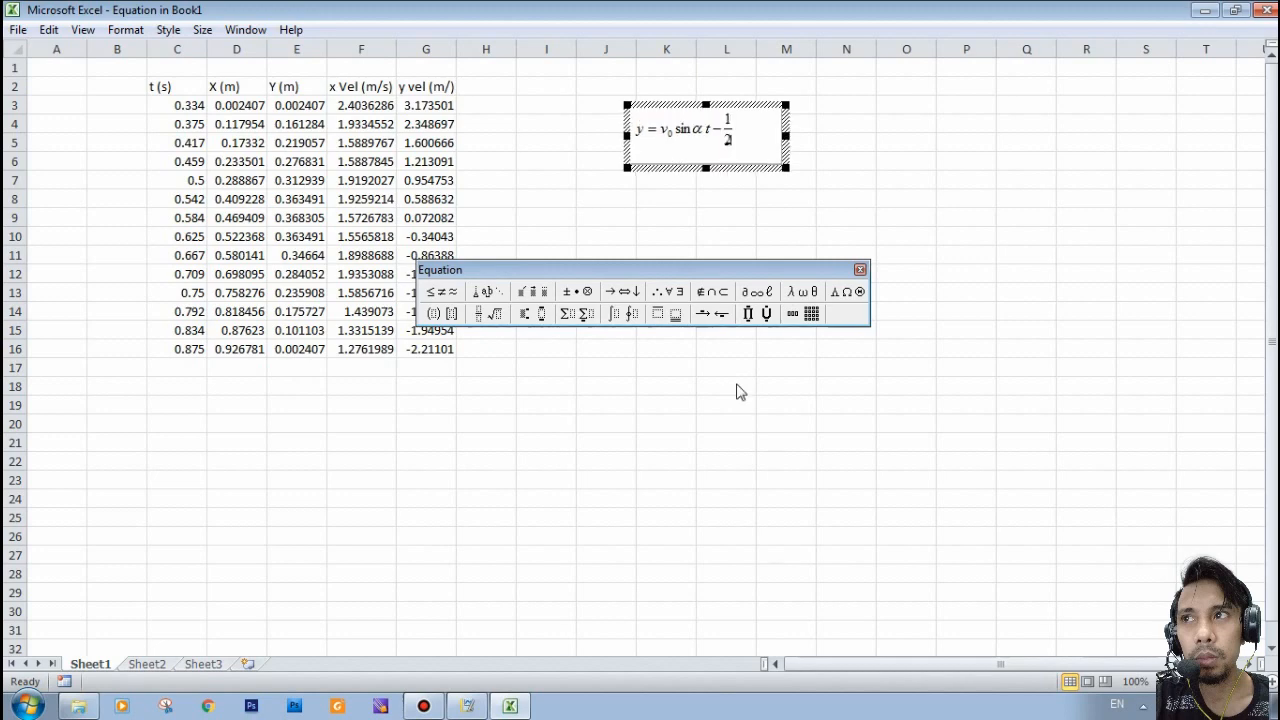
text(2)
key(Tab)
text(gt)
key(ctrl+h)
text(2)
click(685, 360)
drag(675, 243, 552, 211)
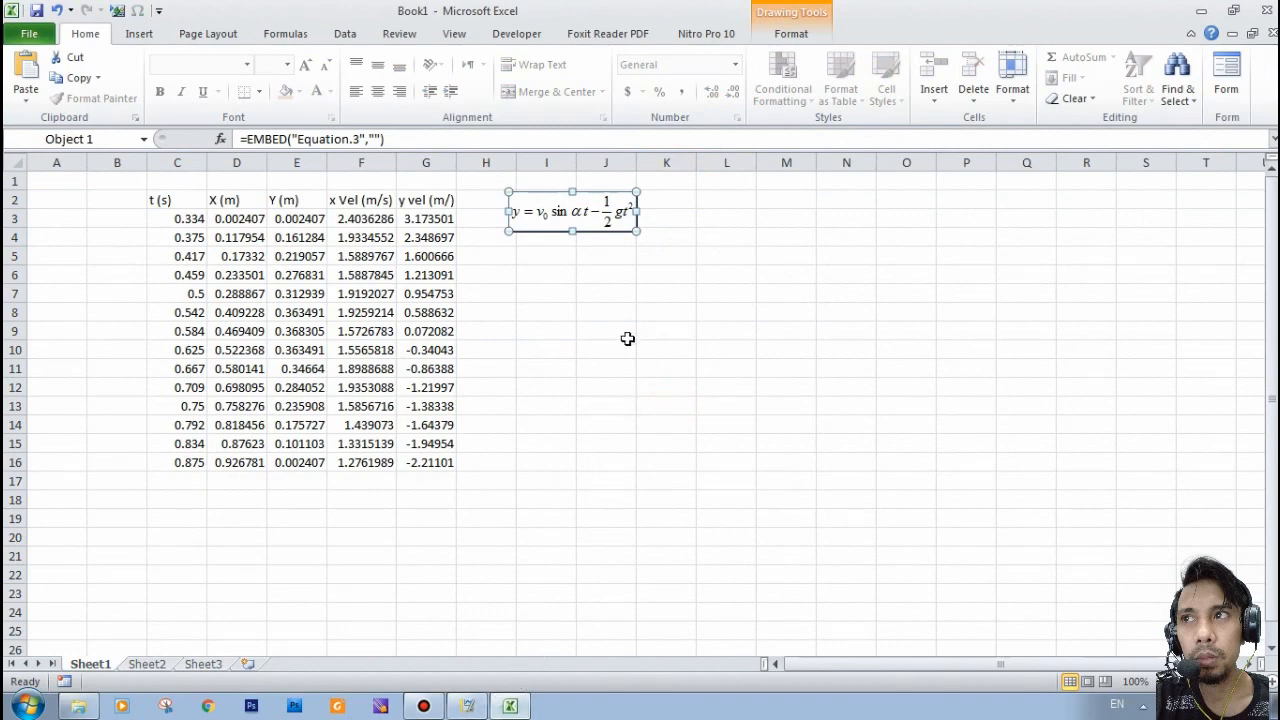
- Check the general quadratic form in Logger Pro's Curve Fit dialog and return to Excel
mouse_move(469, 706)
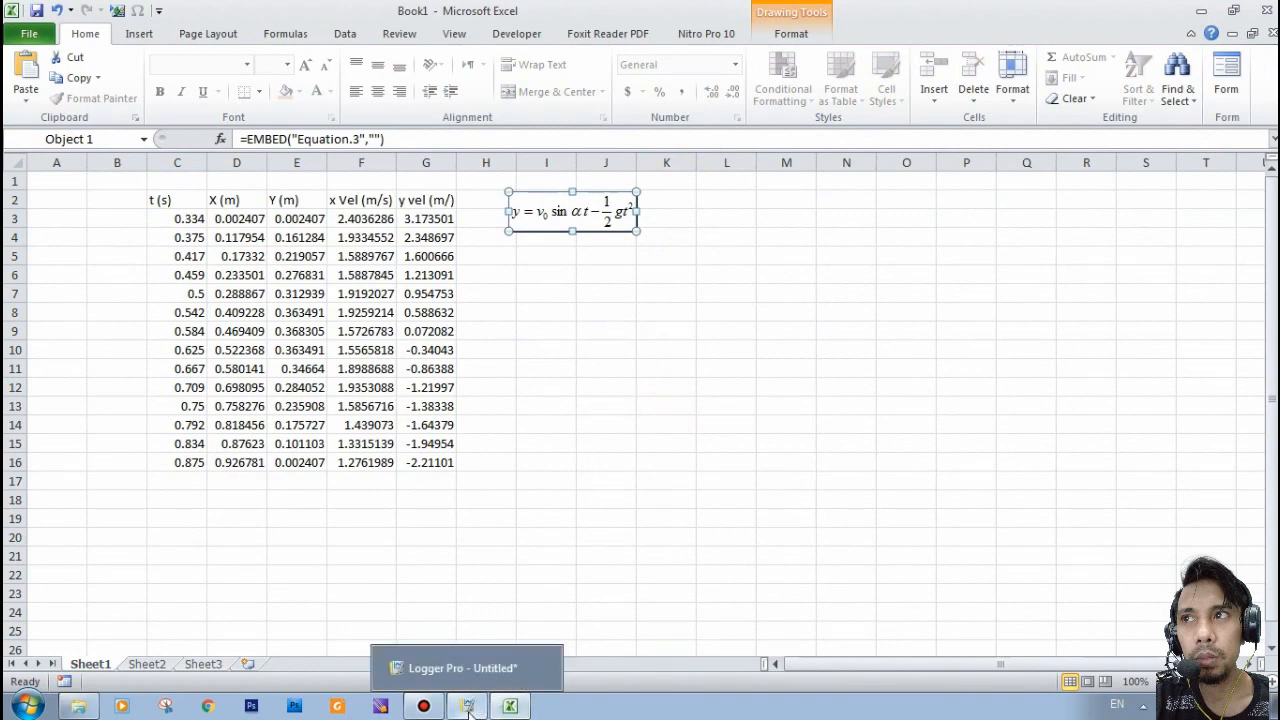
click(469, 706)
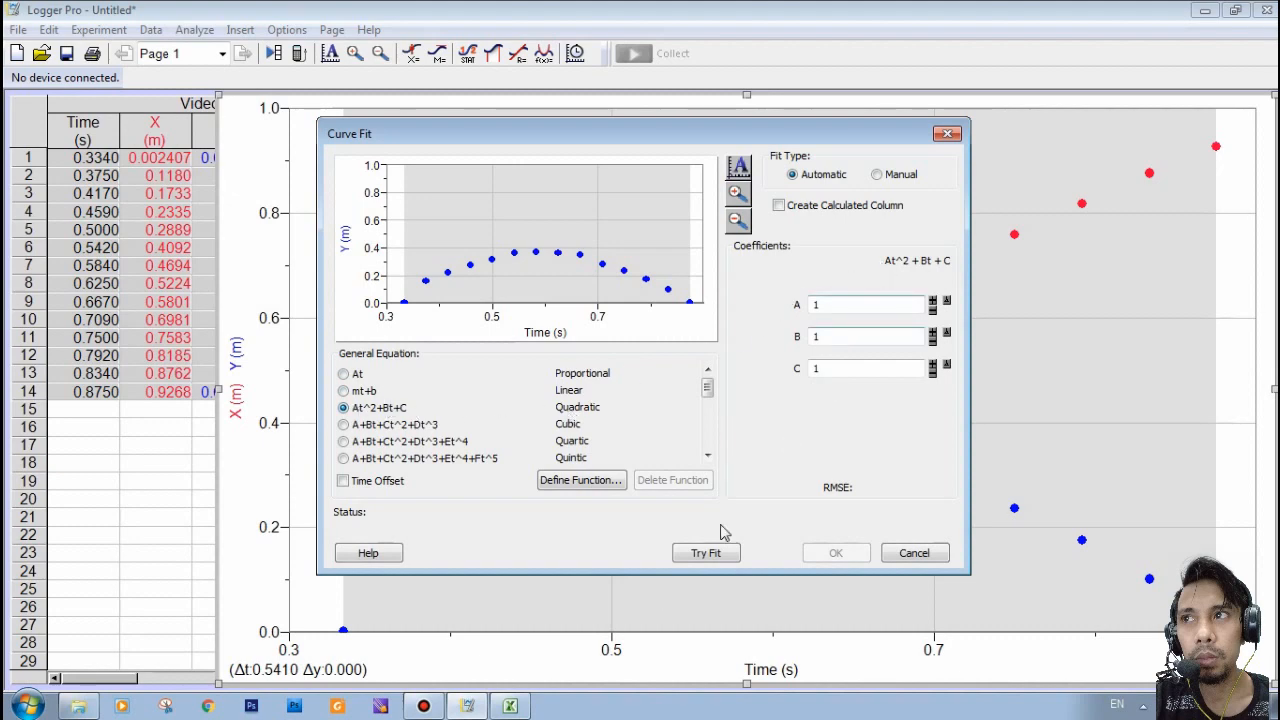
click(510, 706)
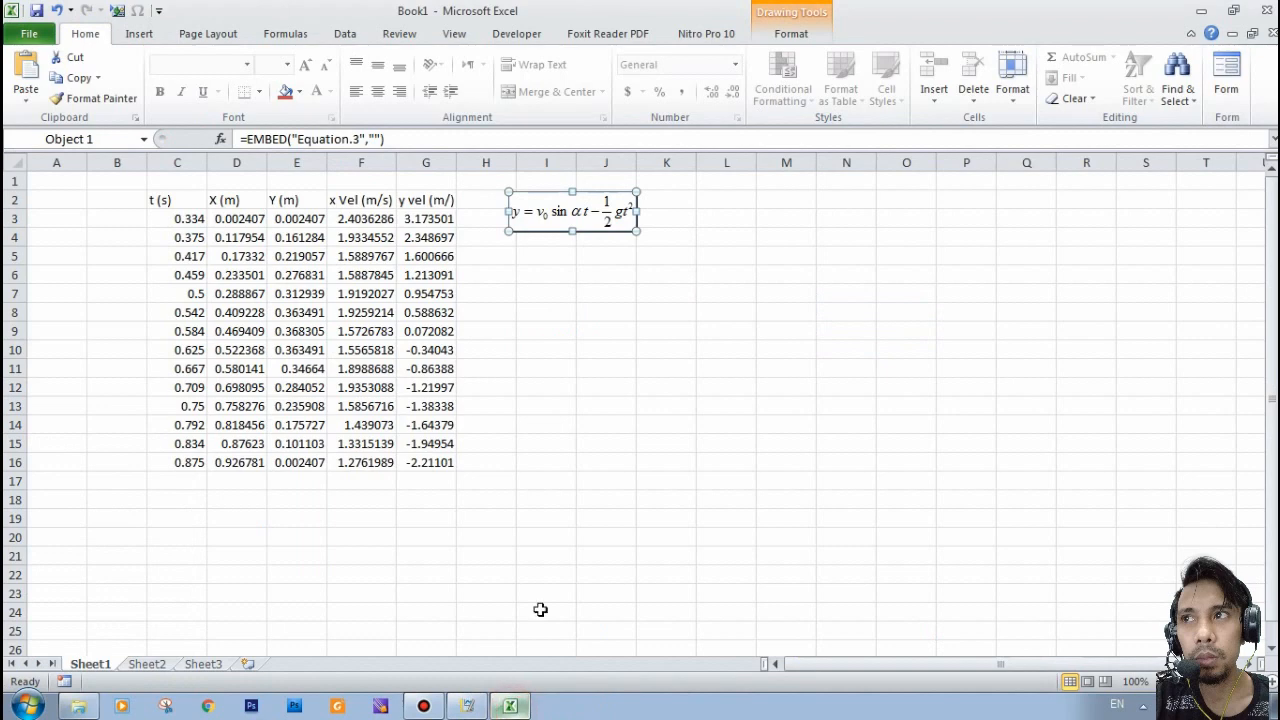
- Insert a second Microsoft Equation 3.0 object at cell I5, below the first equation
click(548, 267)
click(117, 11)
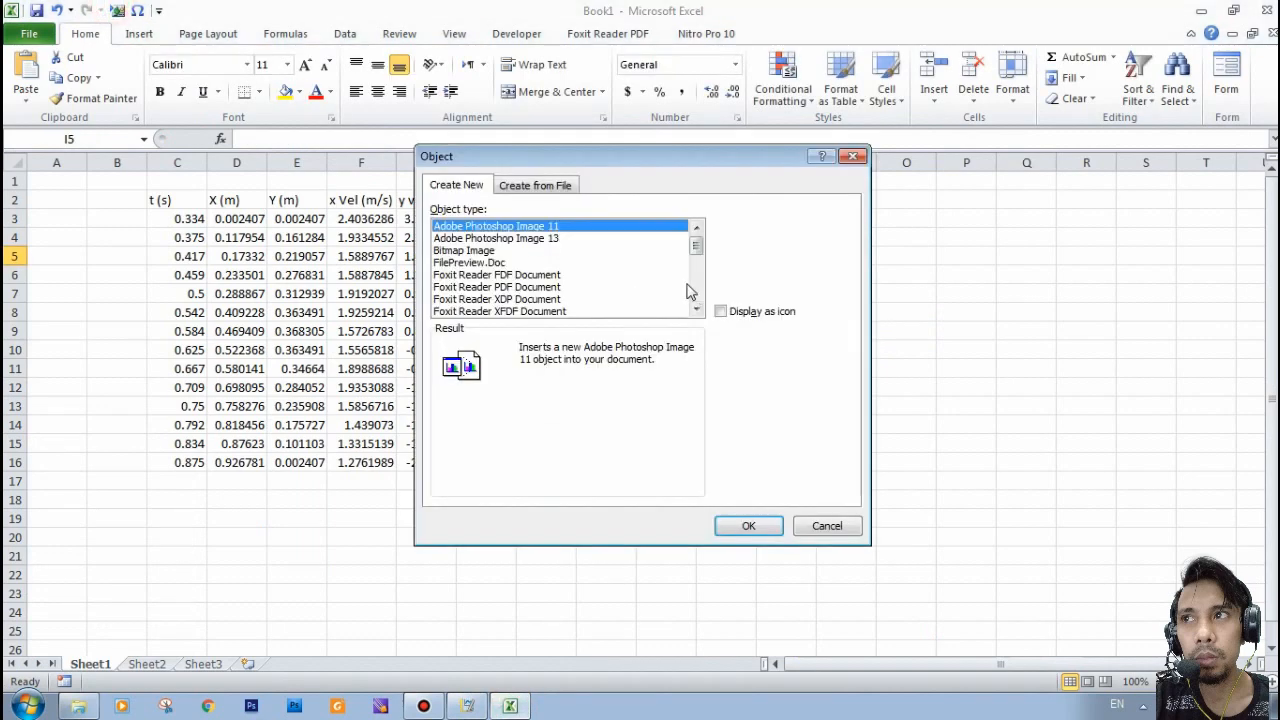
click(462, 286)
scroll(464, 285, down, 3)
click(505, 238)
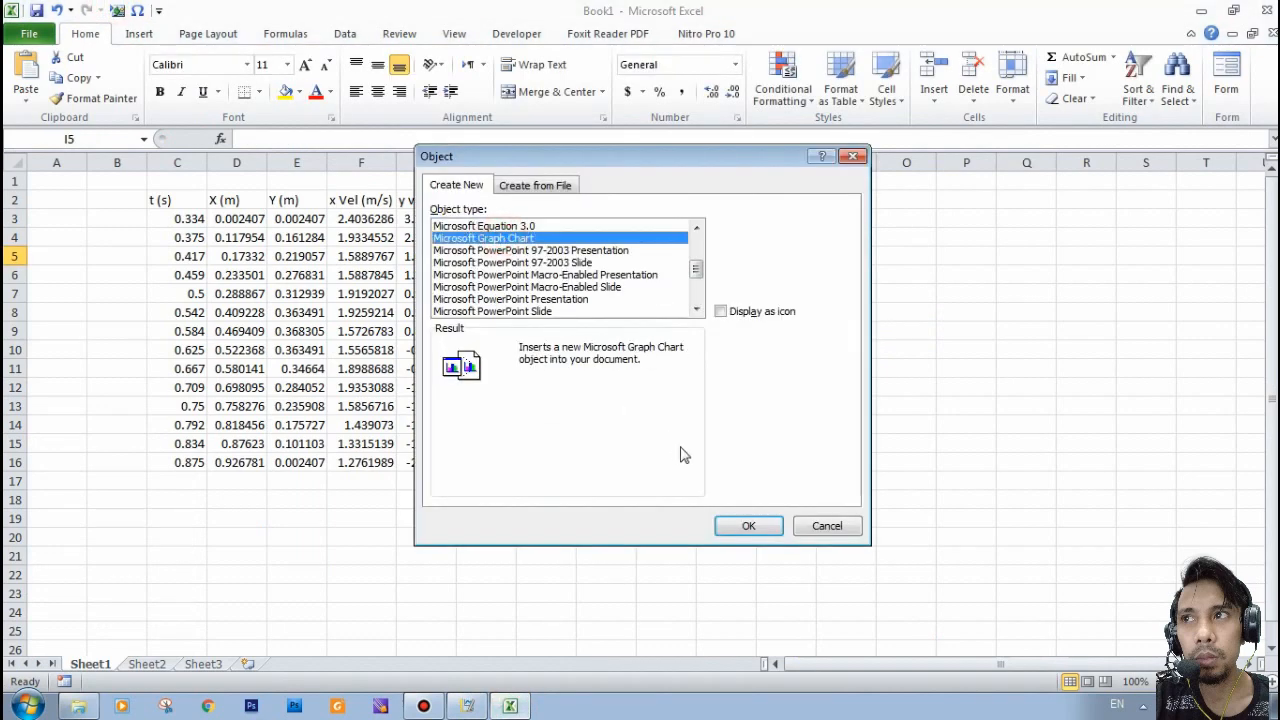
click(500, 226)
click(740, 525)
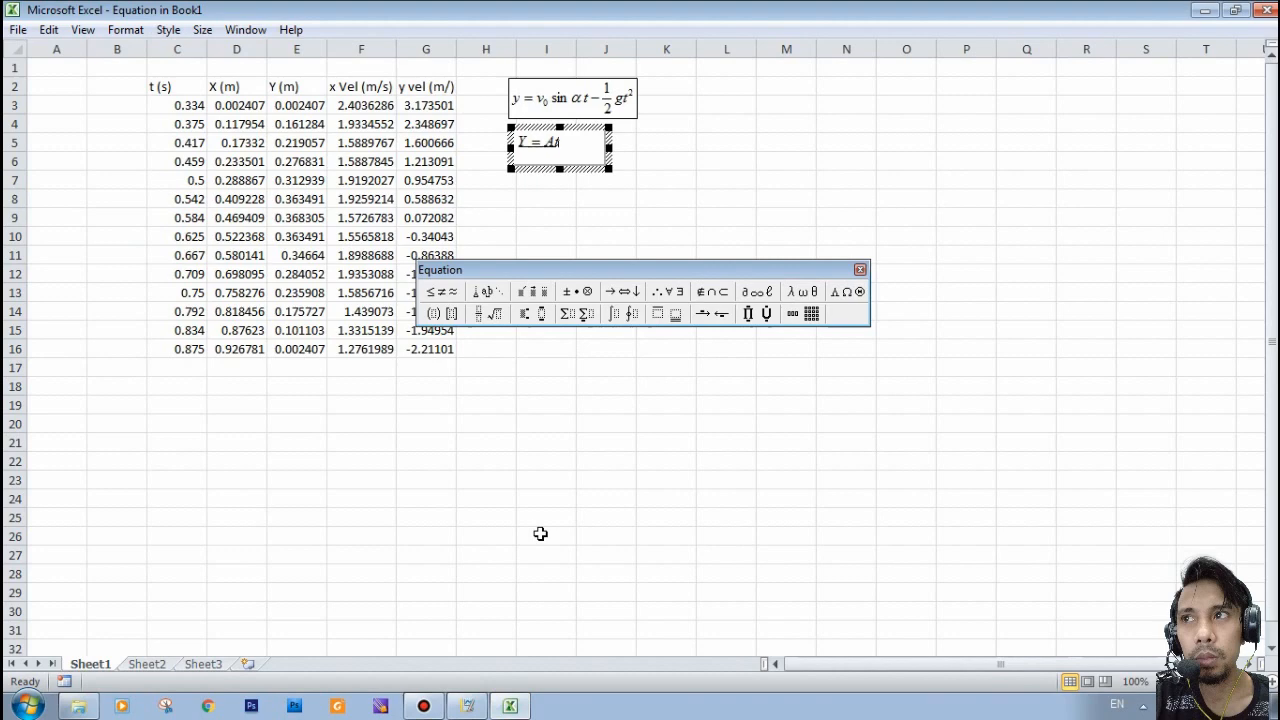
- Write the quadratic model Y = At² + Bt + C in the second equation object
key(ctrl+h)
text(2)
key(Right)
text(+ B)
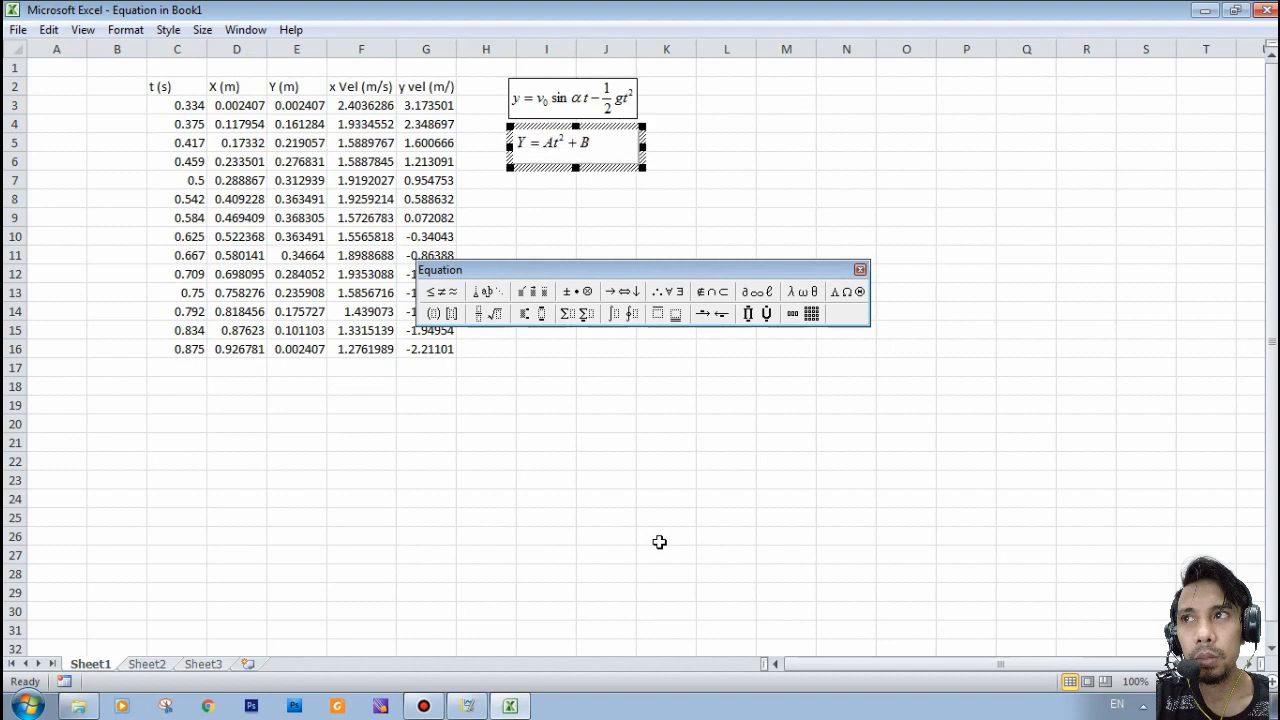
text(t + C)
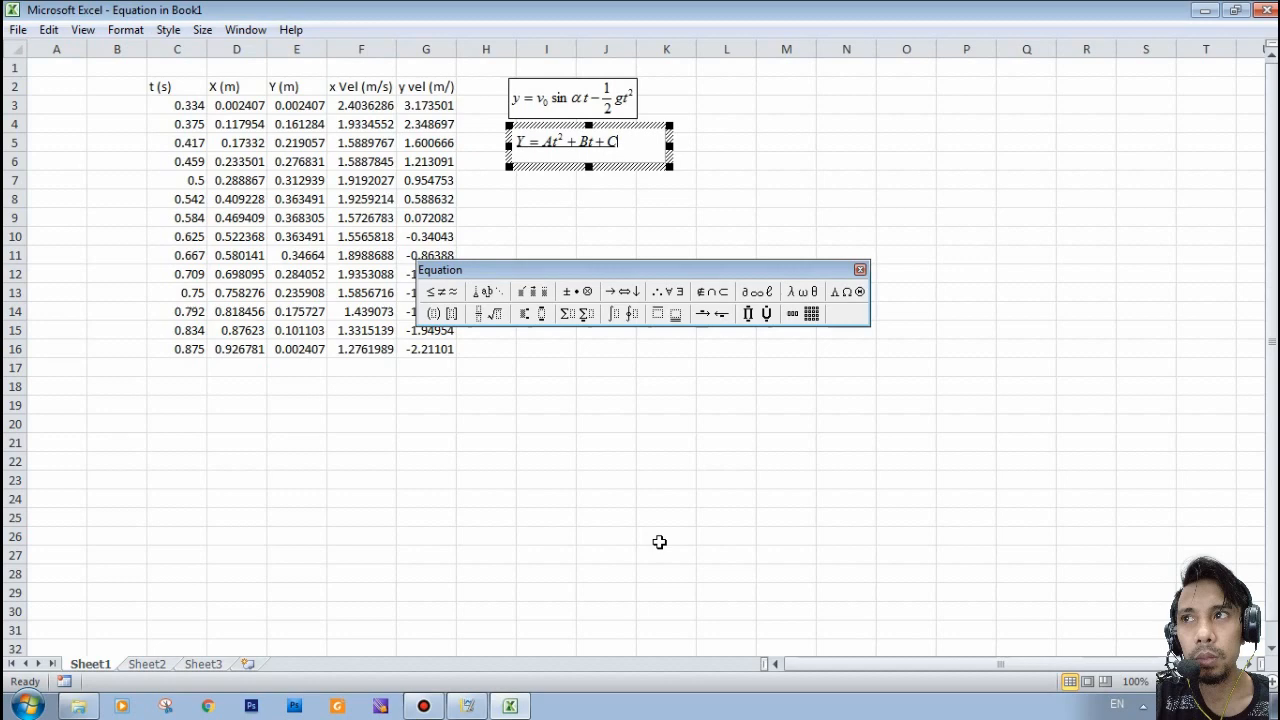
- Compare the second equation with Logger Pro's fit form, finish editing it in Excel, and return to Logger Pro's Curve Fit dialog
click(467, 706)
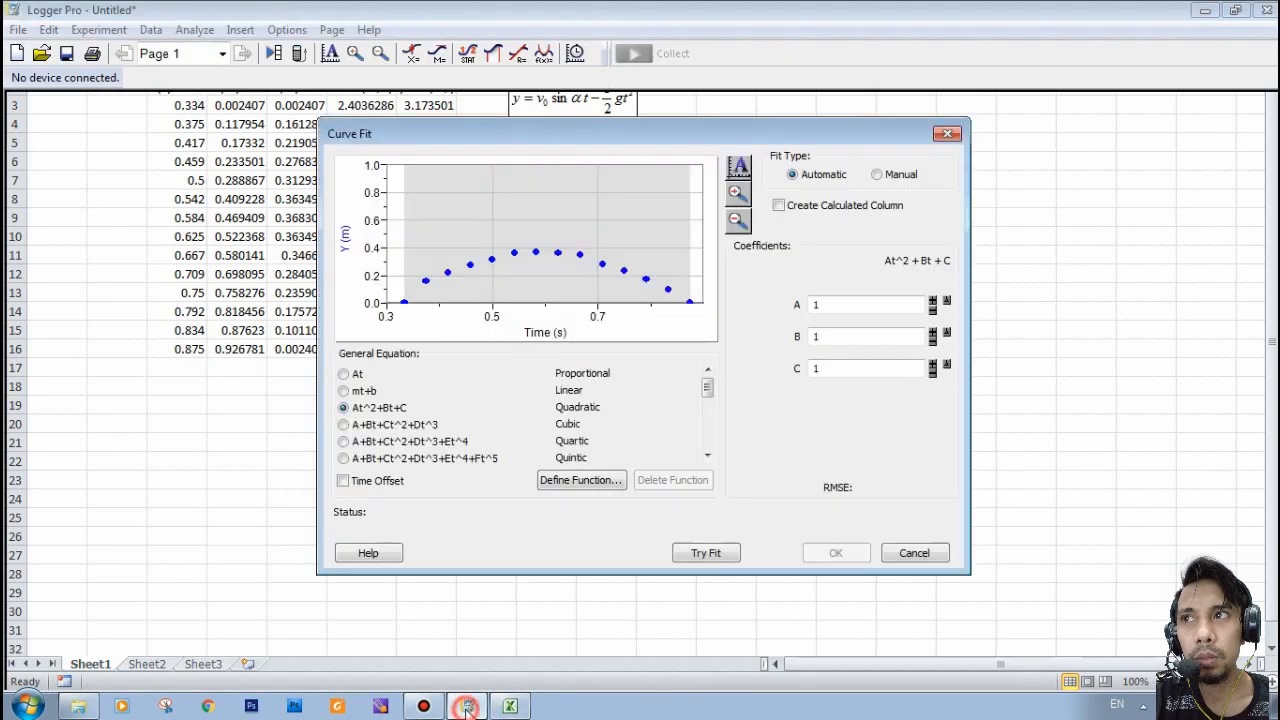
click(510, 706)
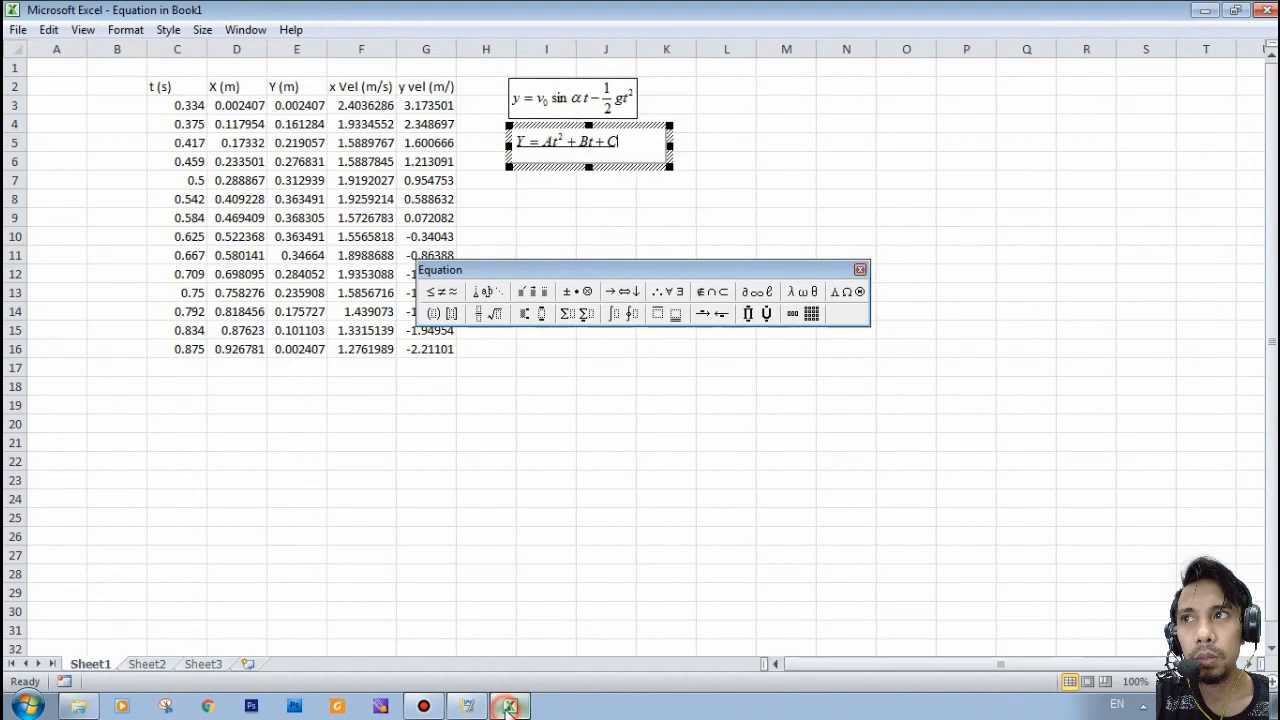
click(692, 402)
click(570, 251)
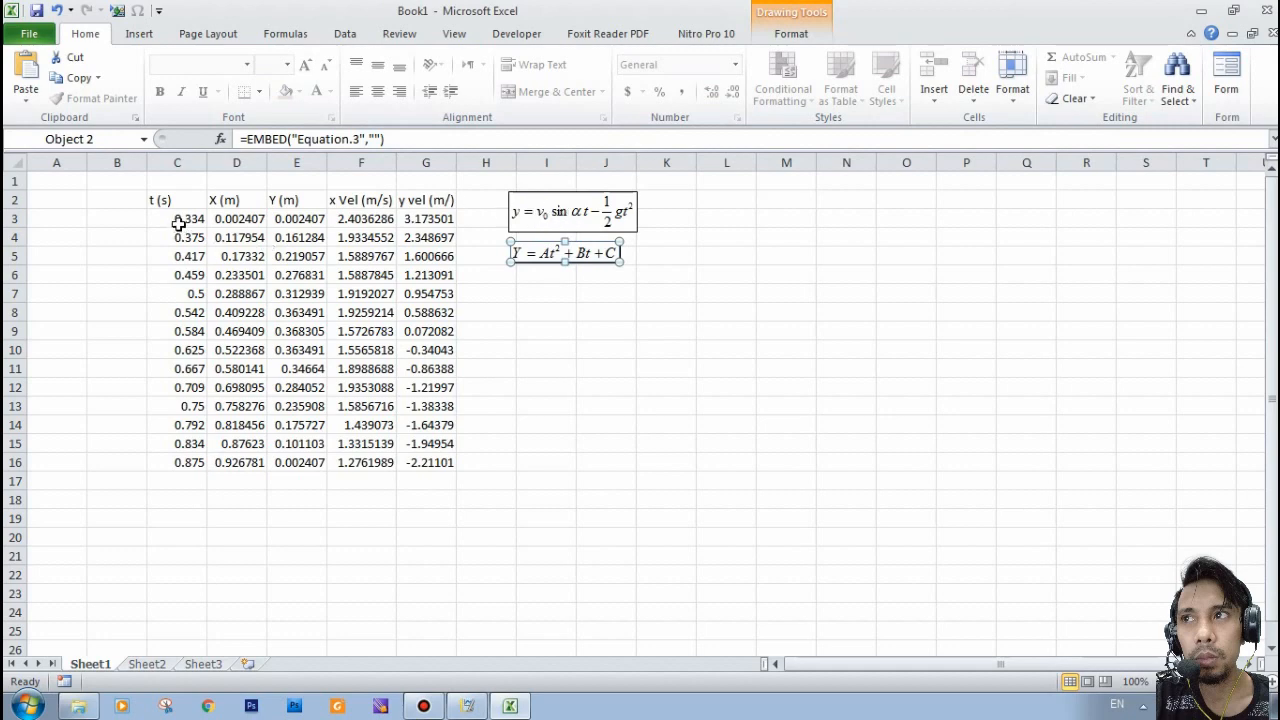
click(540, 276)
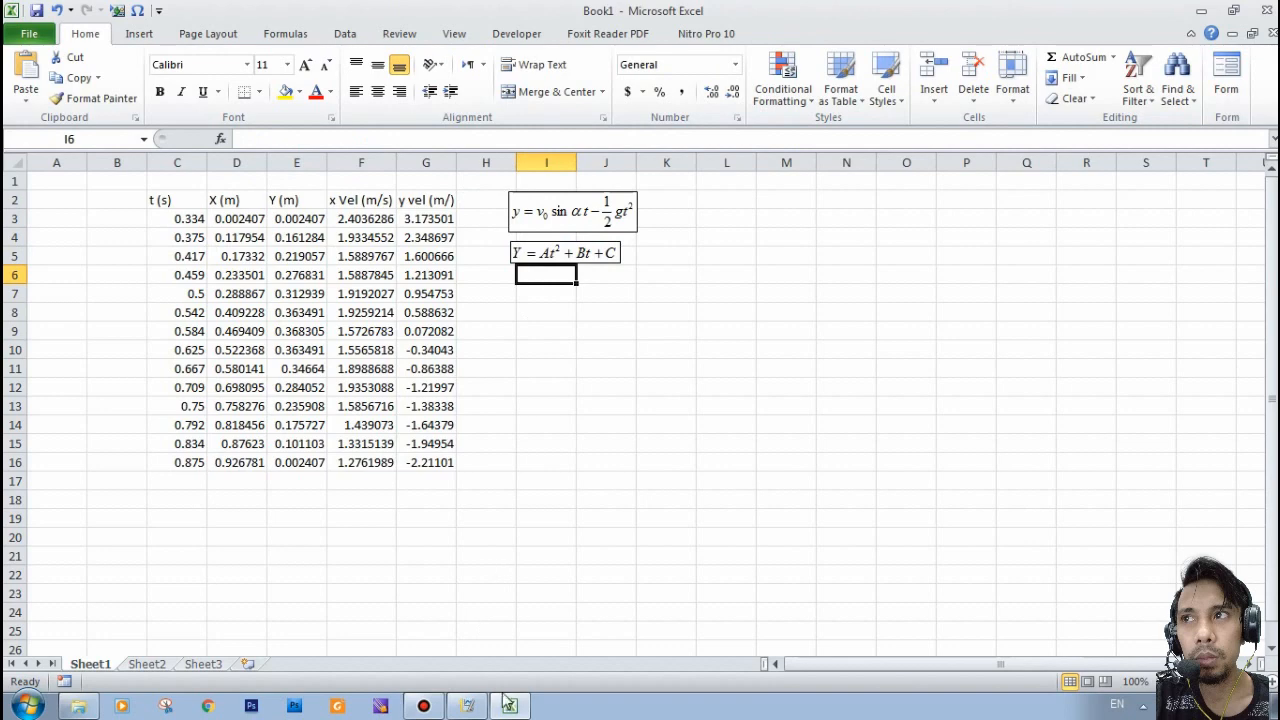
click(468, 706)
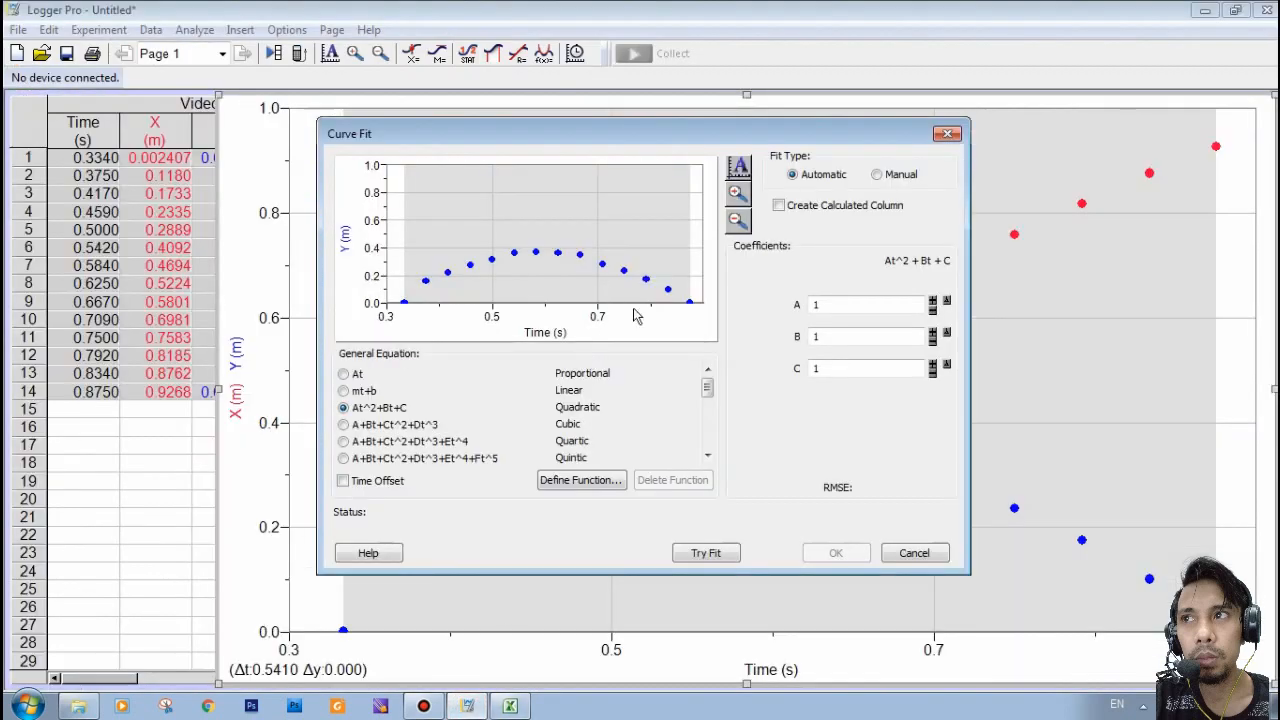
- Run and accept the quadratic curve fit of Y, then place the fit results box in clear space above the curve
click(698, 555)
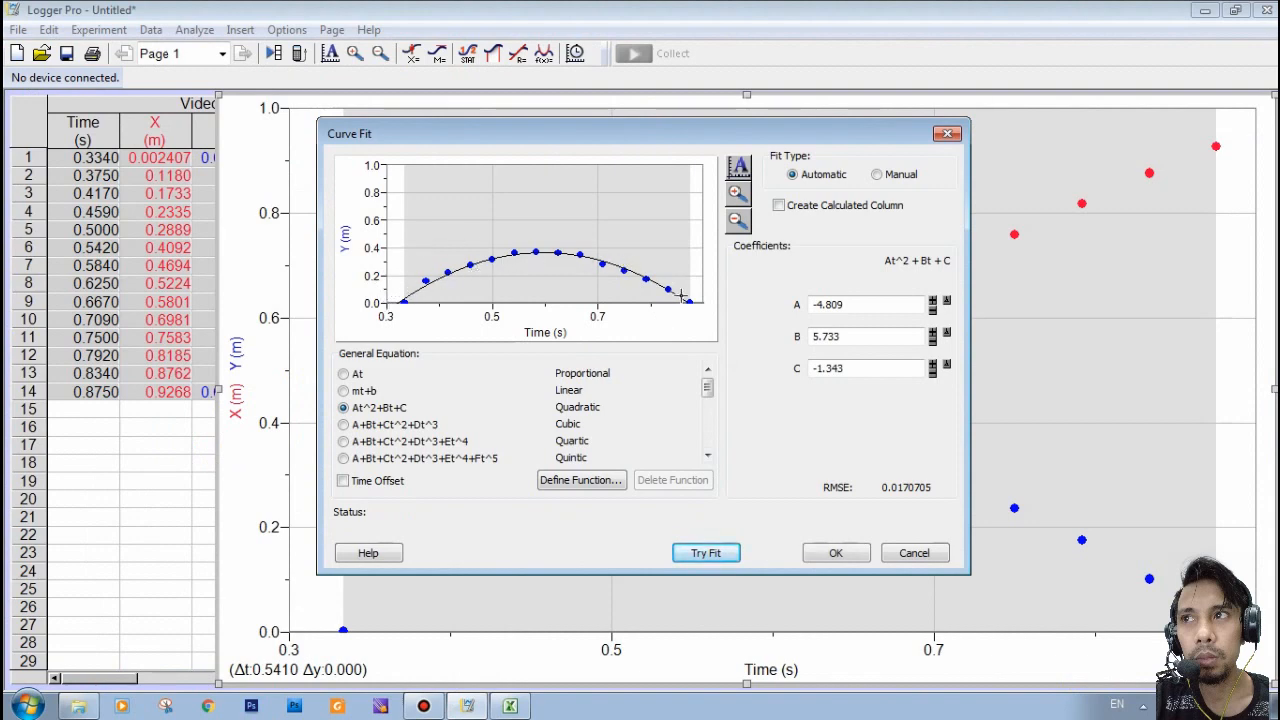
click(836, 555)
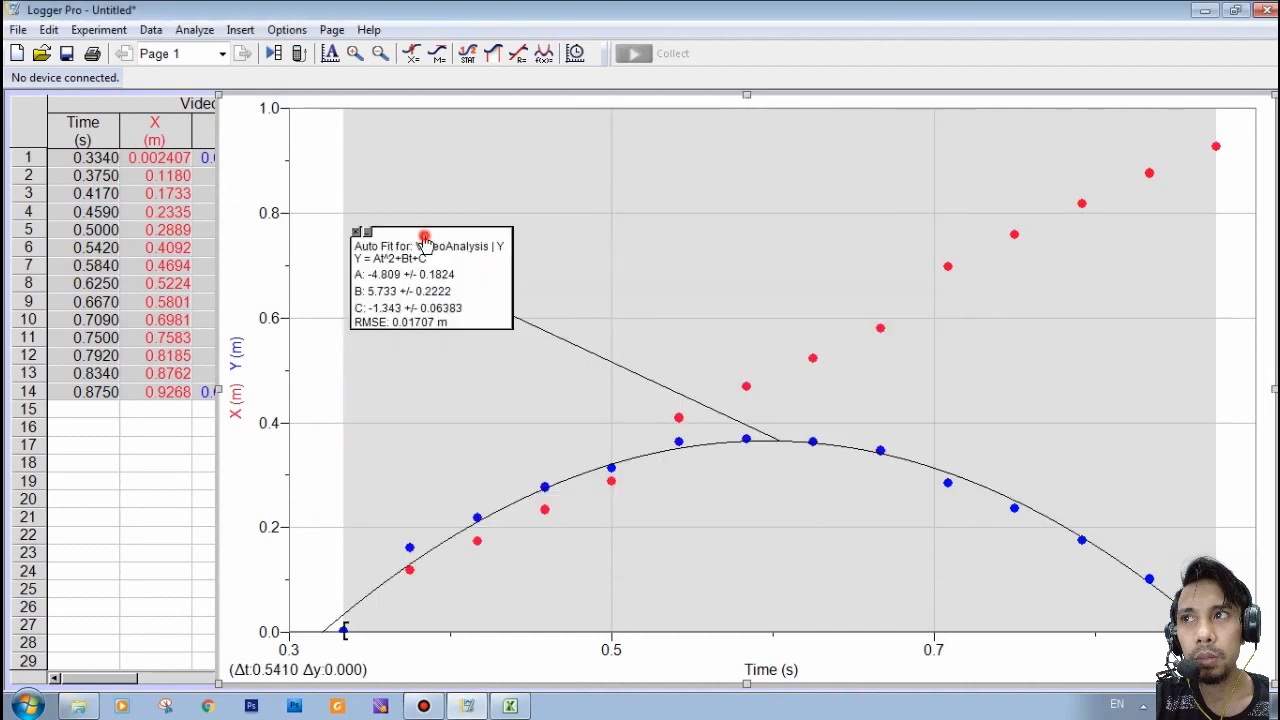
drag(424, 240, 561, 165)
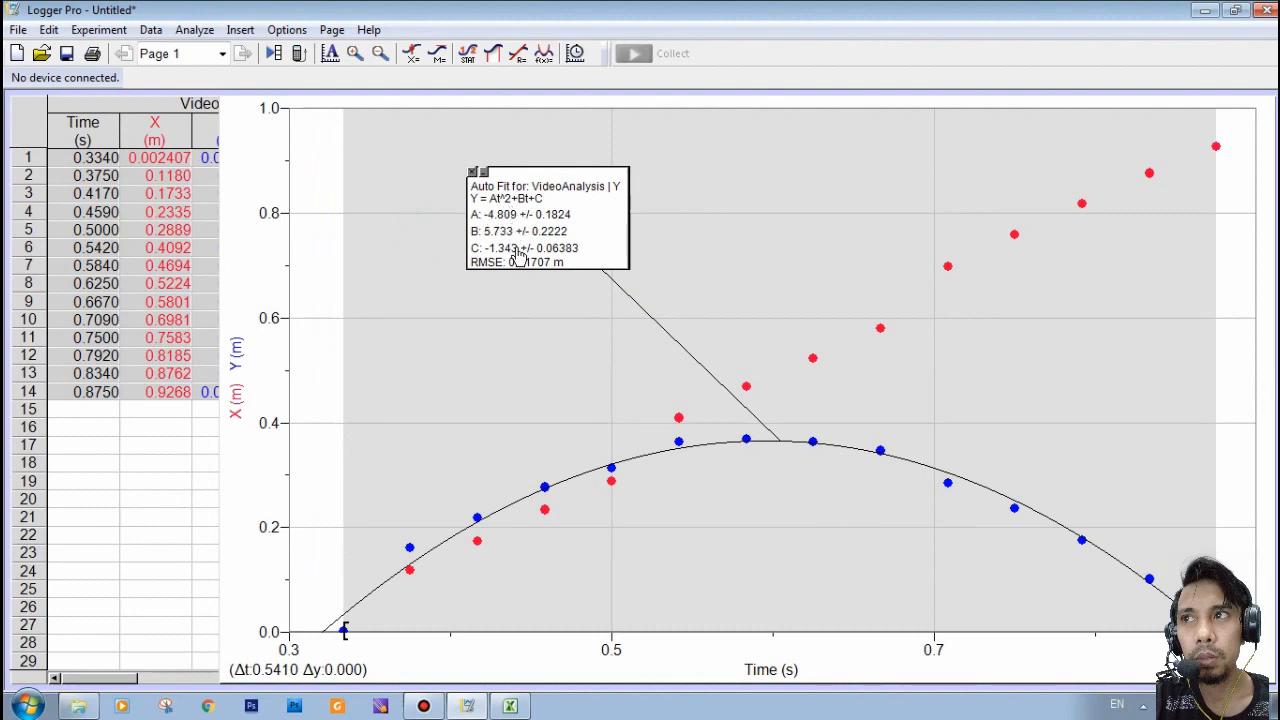
- Switch to Excel and record the fit coefficient below the data table: label "A =" in C18 and -4.809 in D18
click(510, 706)
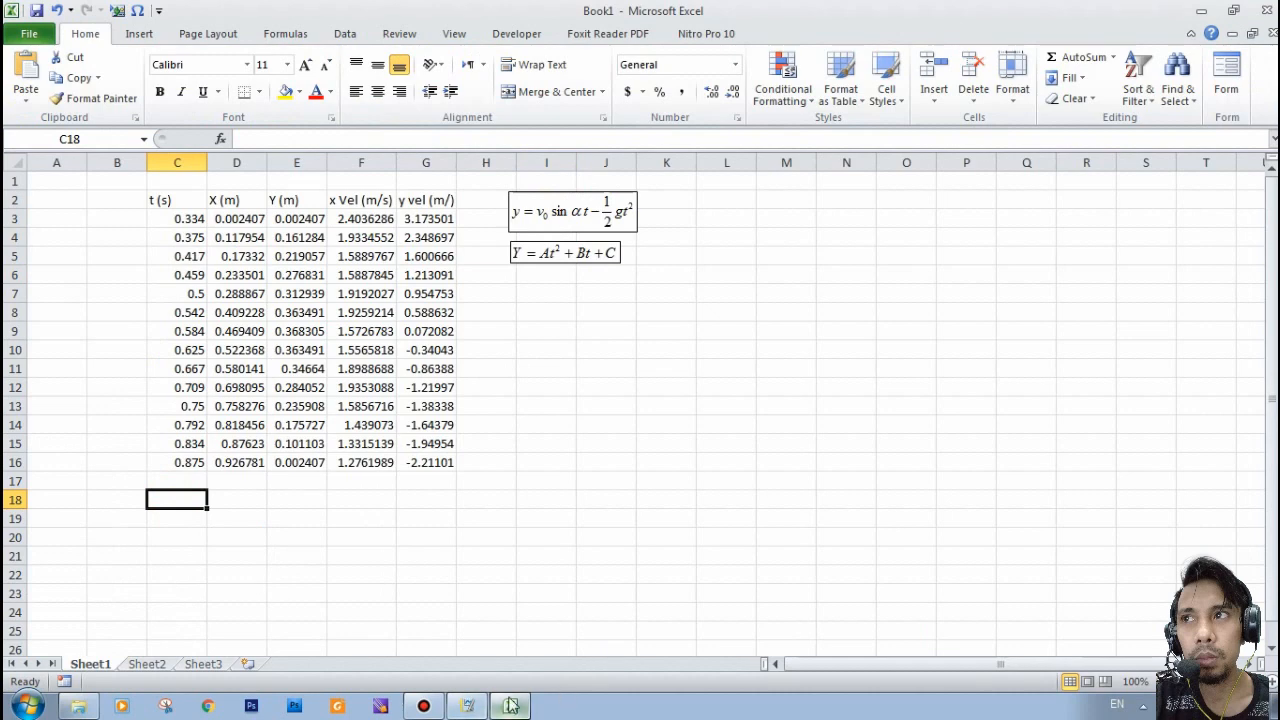
click(476, 707)
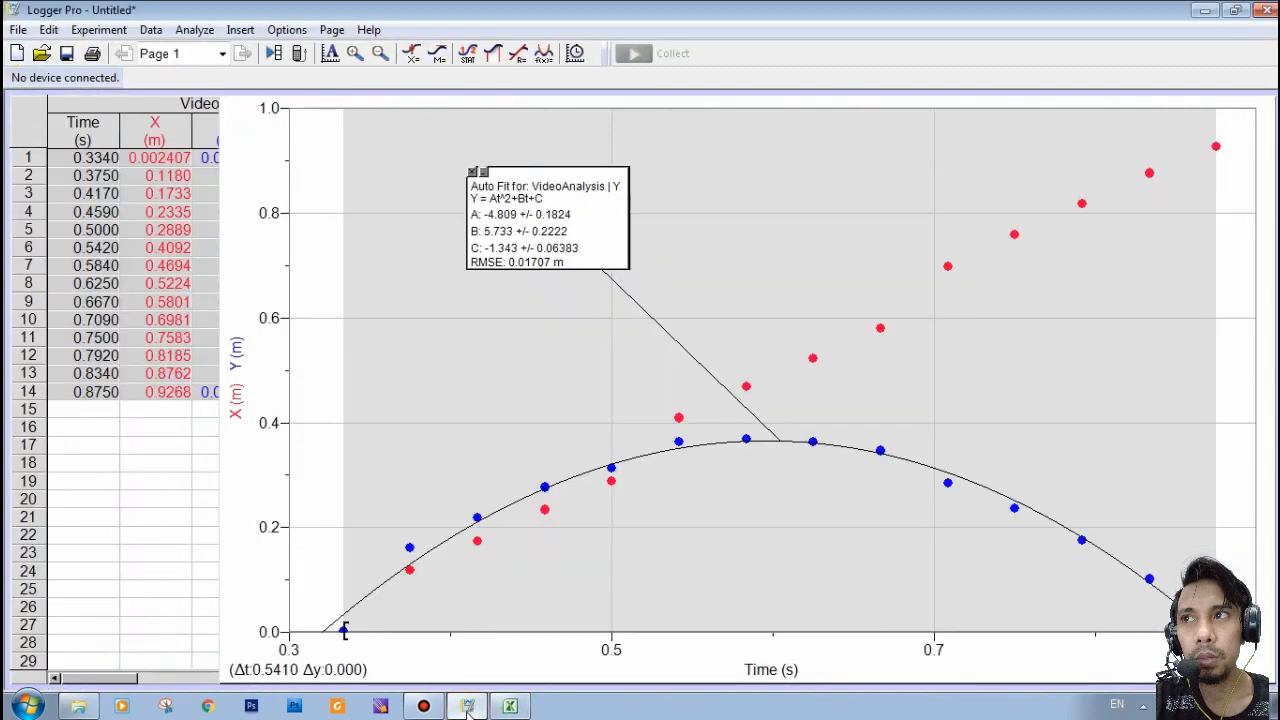
click(510, 706)
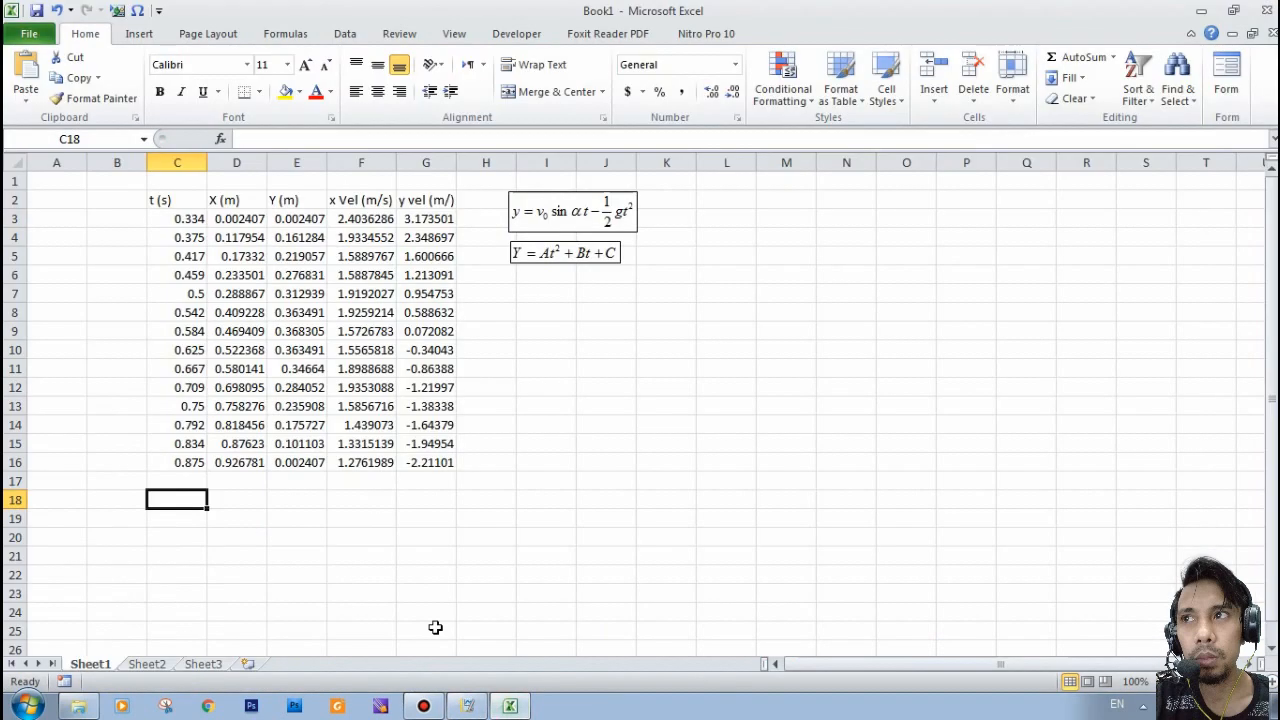
text(A =)
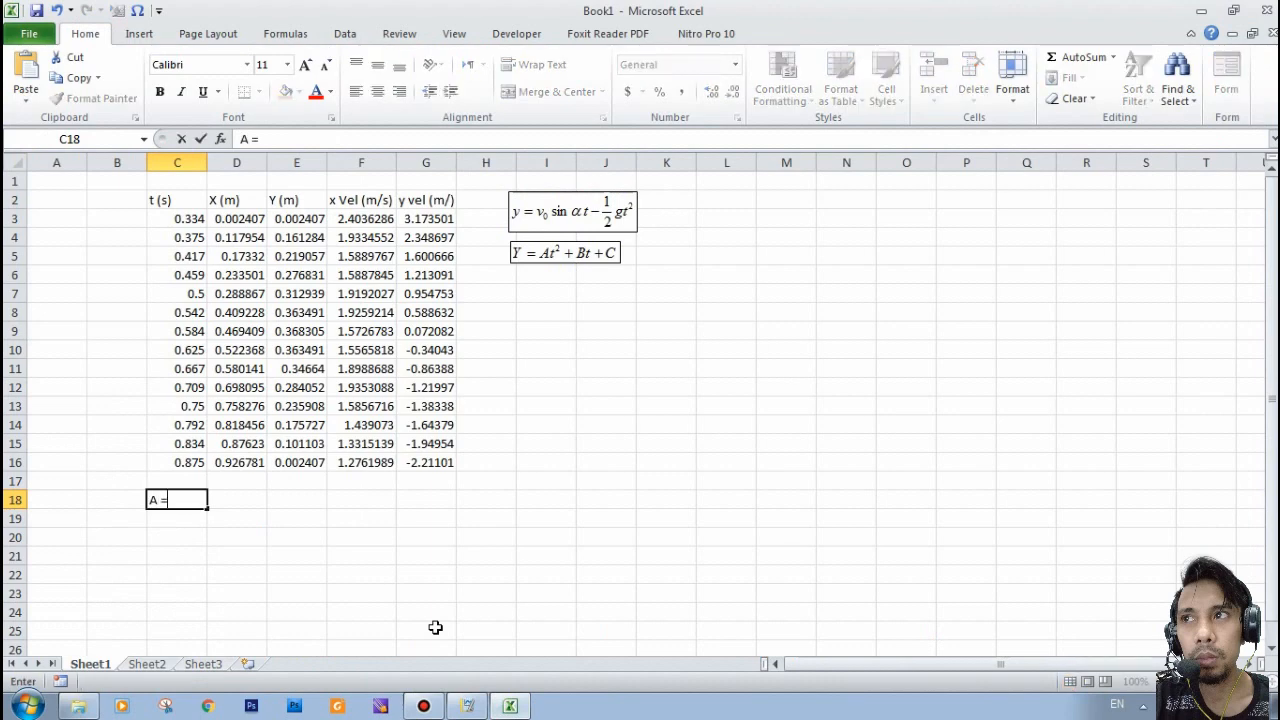
key(Tab)
text(-)
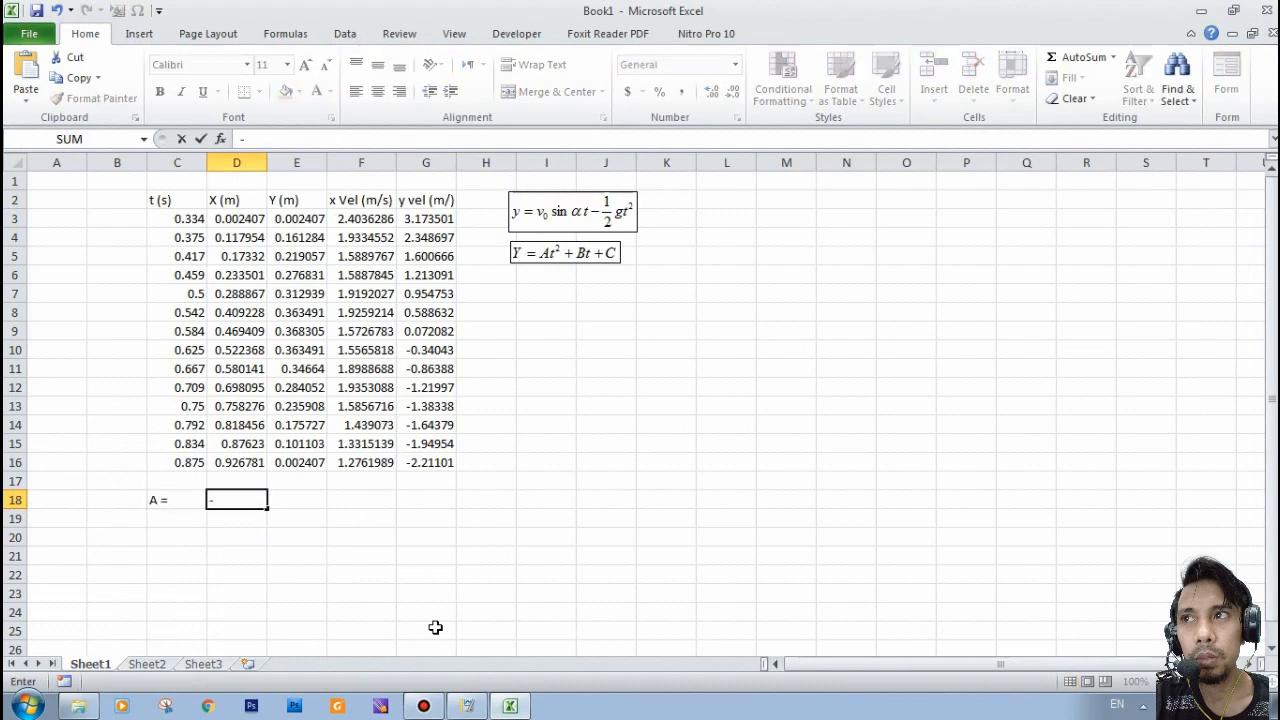
text(4.8)
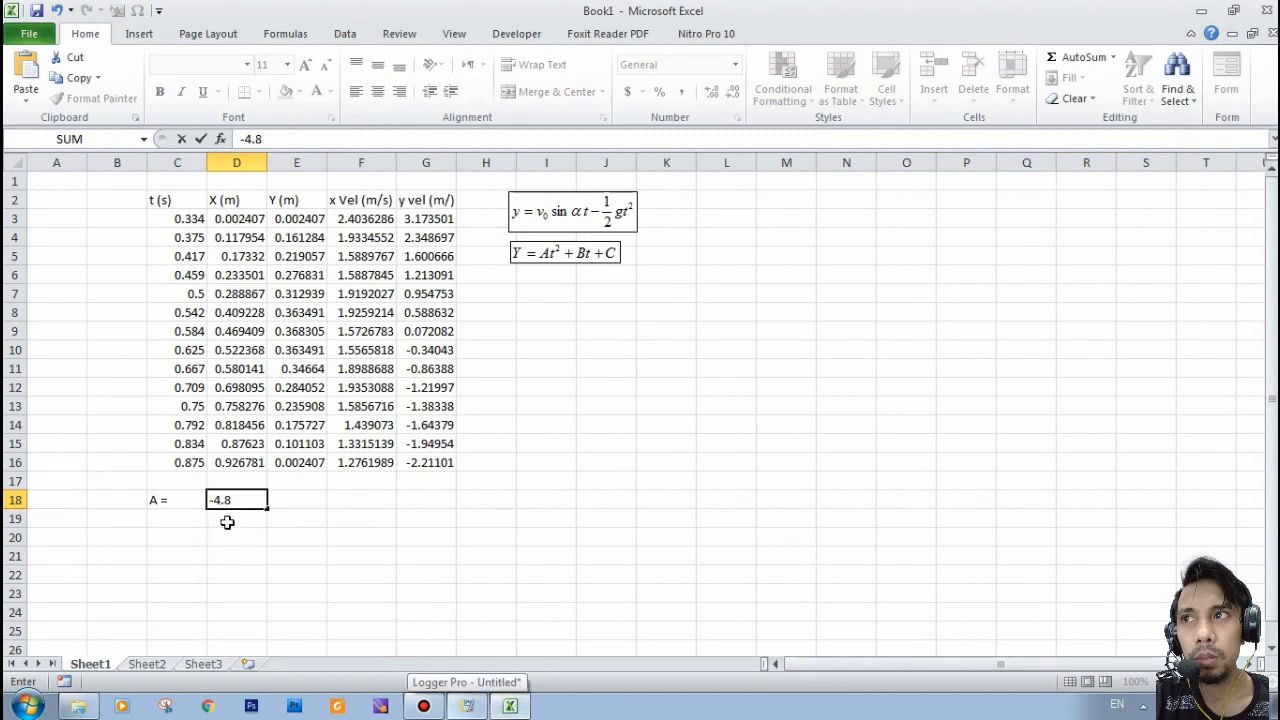
text(09)
key(Return)
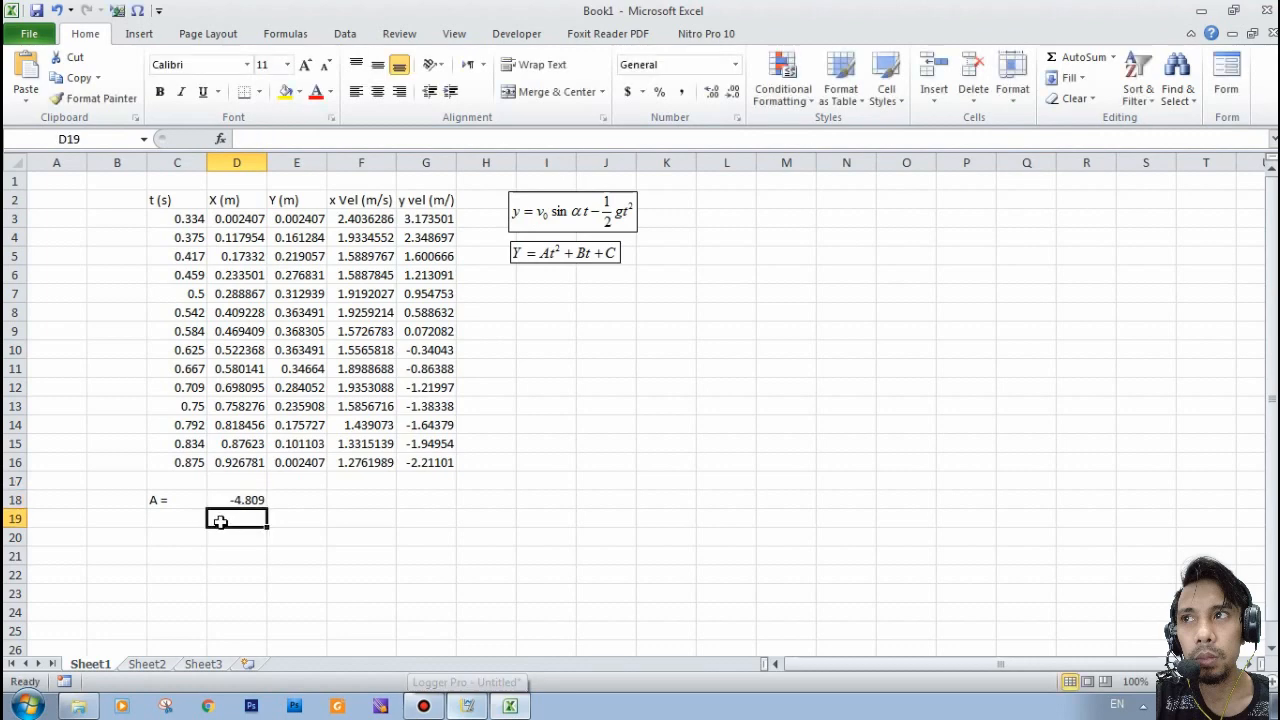
- Right-align the "A =" label in C18 and left-align its value in D18
click(198, 500)
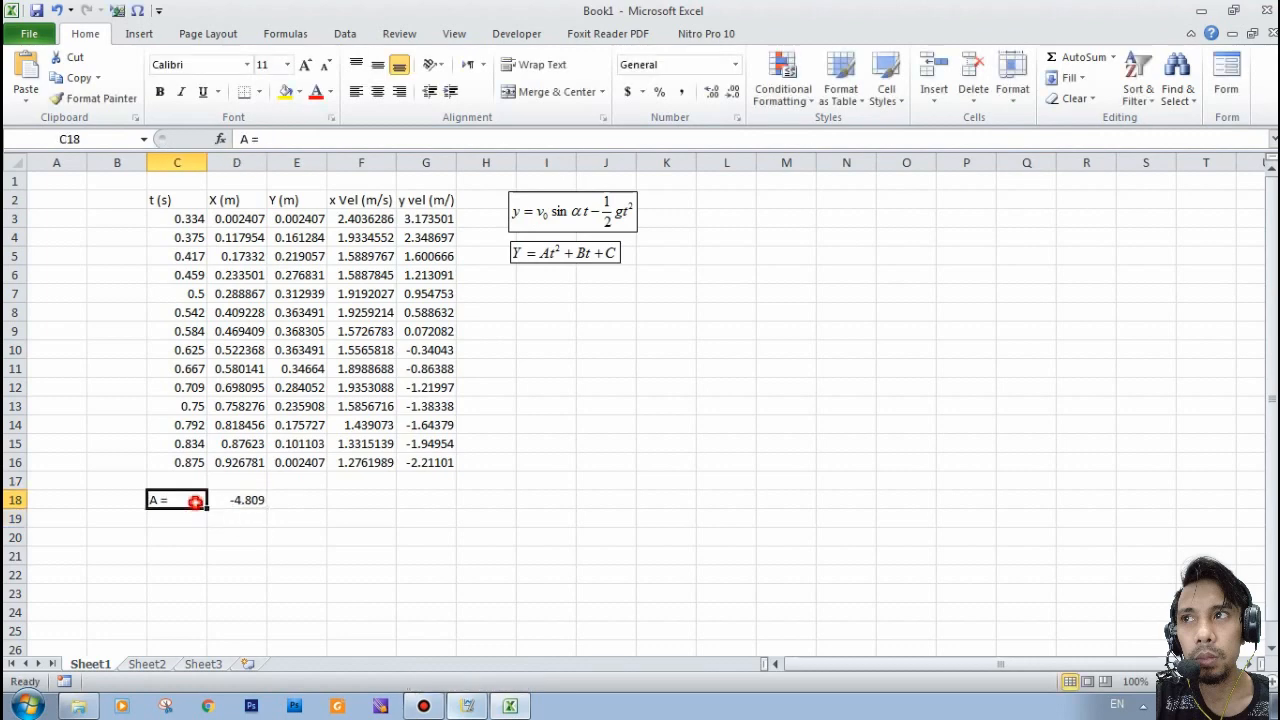
click(398, 91)
click(245, 500)
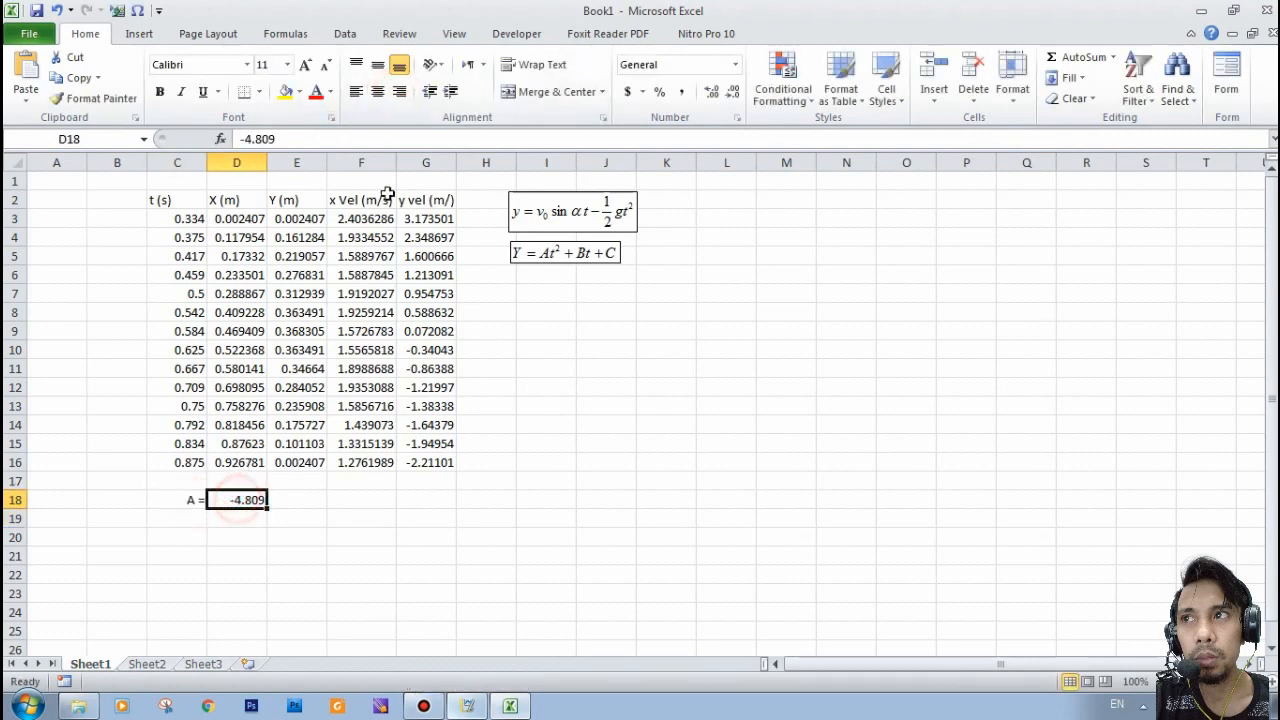
click(357, 92)
- Enter the label "B =" in C20 and the B coefficient from Logger Pro's fit, 5.733, in D20
click(185, 516)
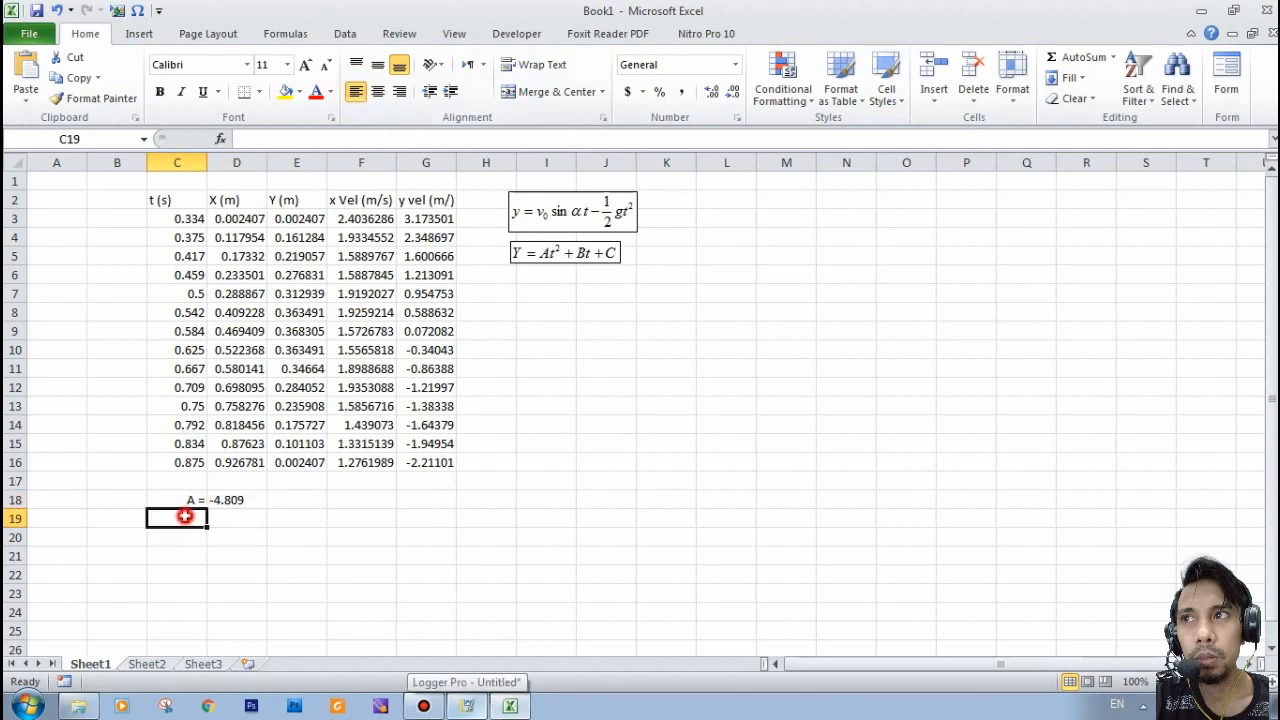
click(190, 540)
text(B =)
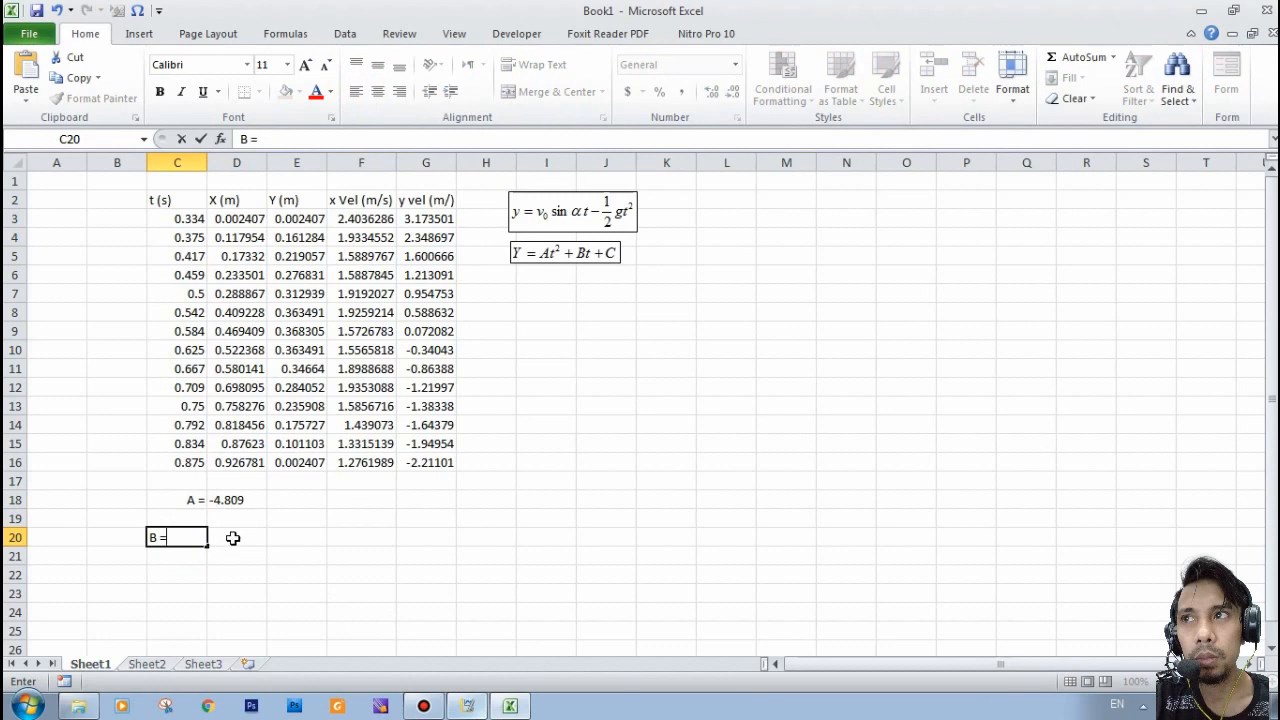
click(232, 538)
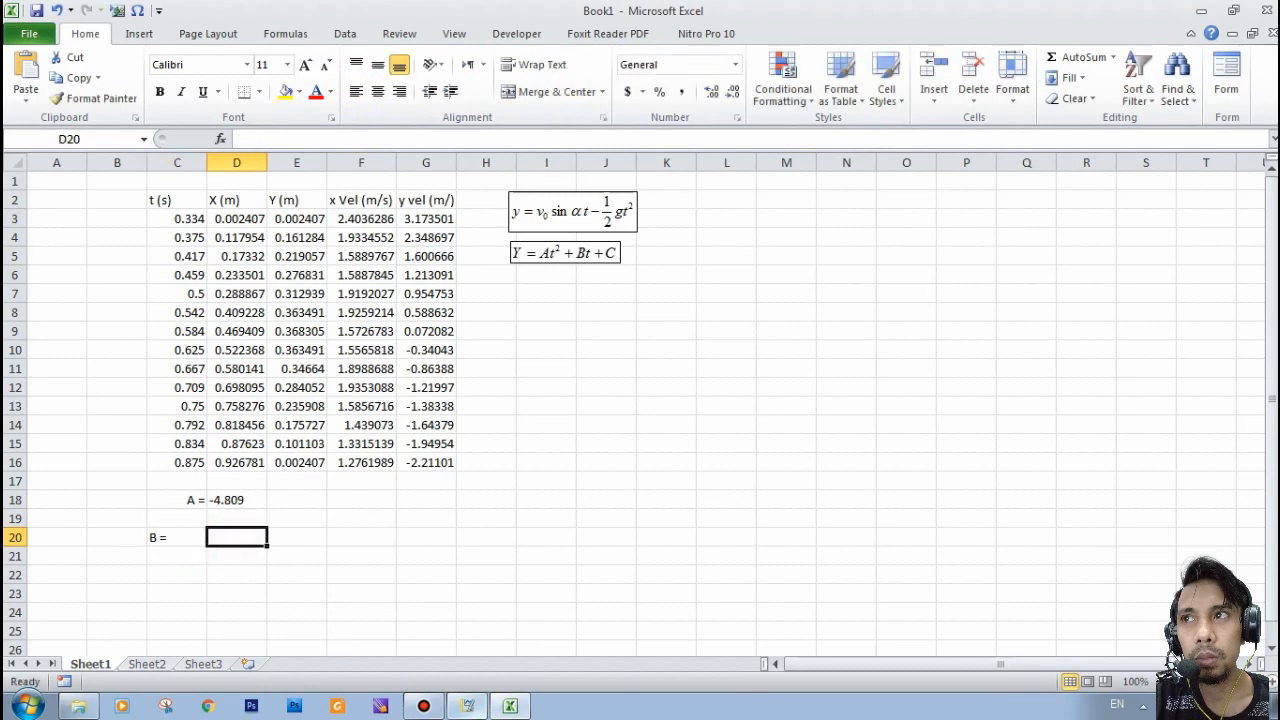
click(508, 706)
click(508, 706)
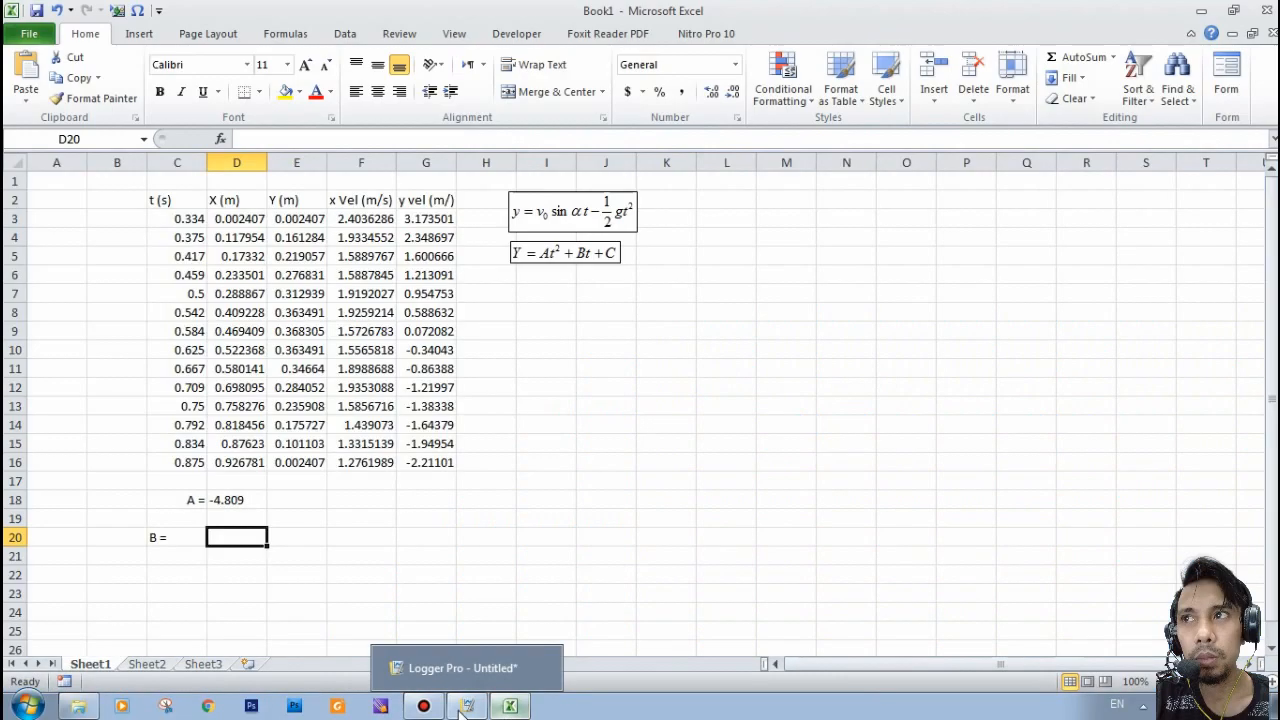
click(462, 706)
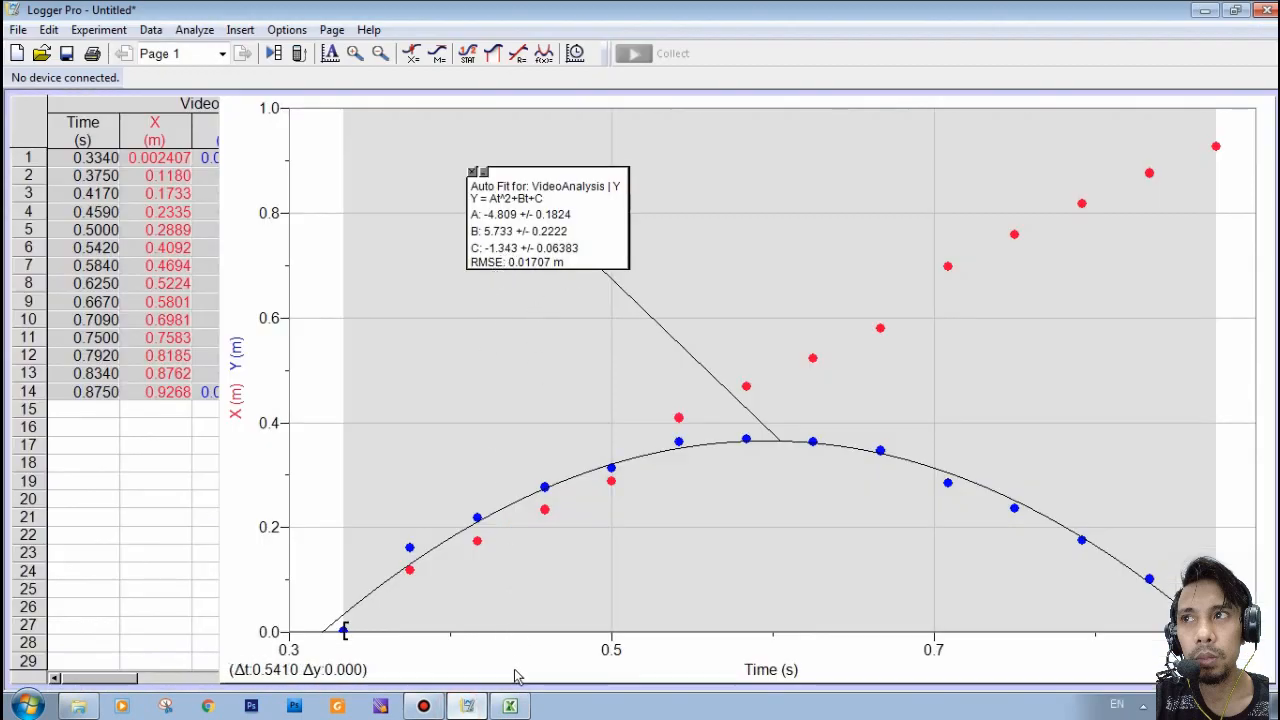
click(510, 706)
text(5.7)
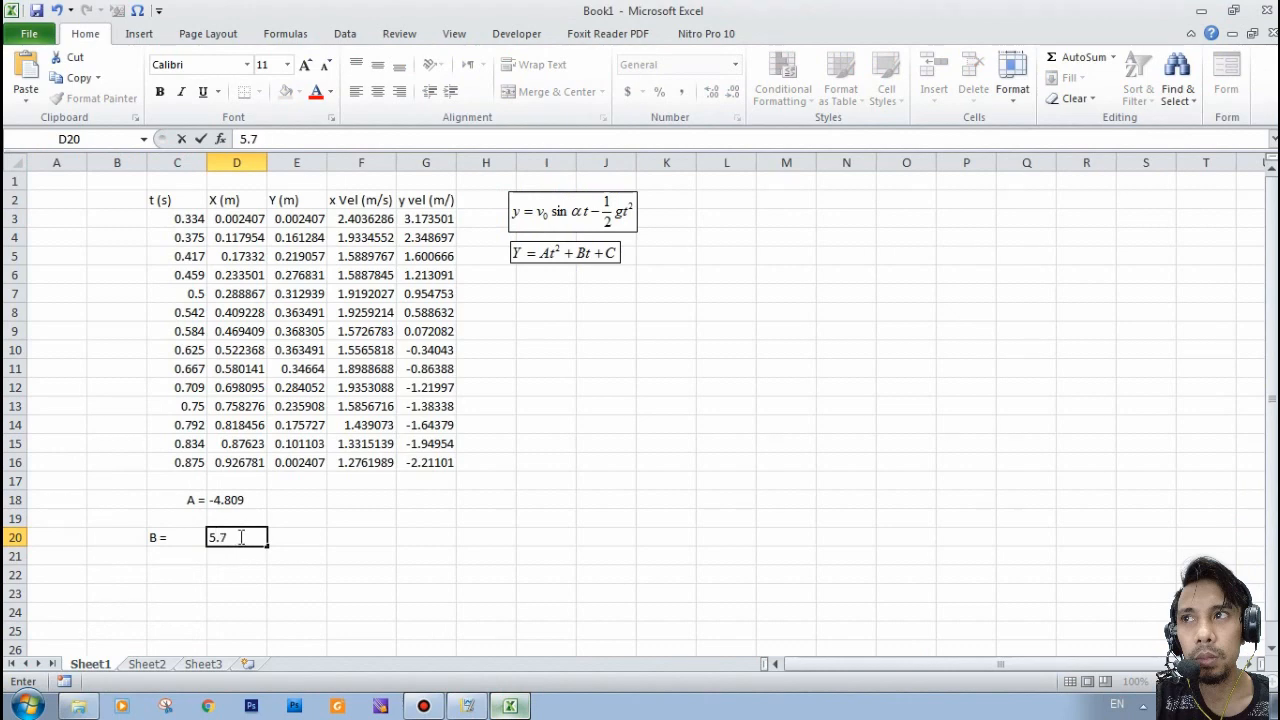
text(33)
key(Return)
- Right-align the "B =" label in C20 and left-align its value in D20
click(185, 537)
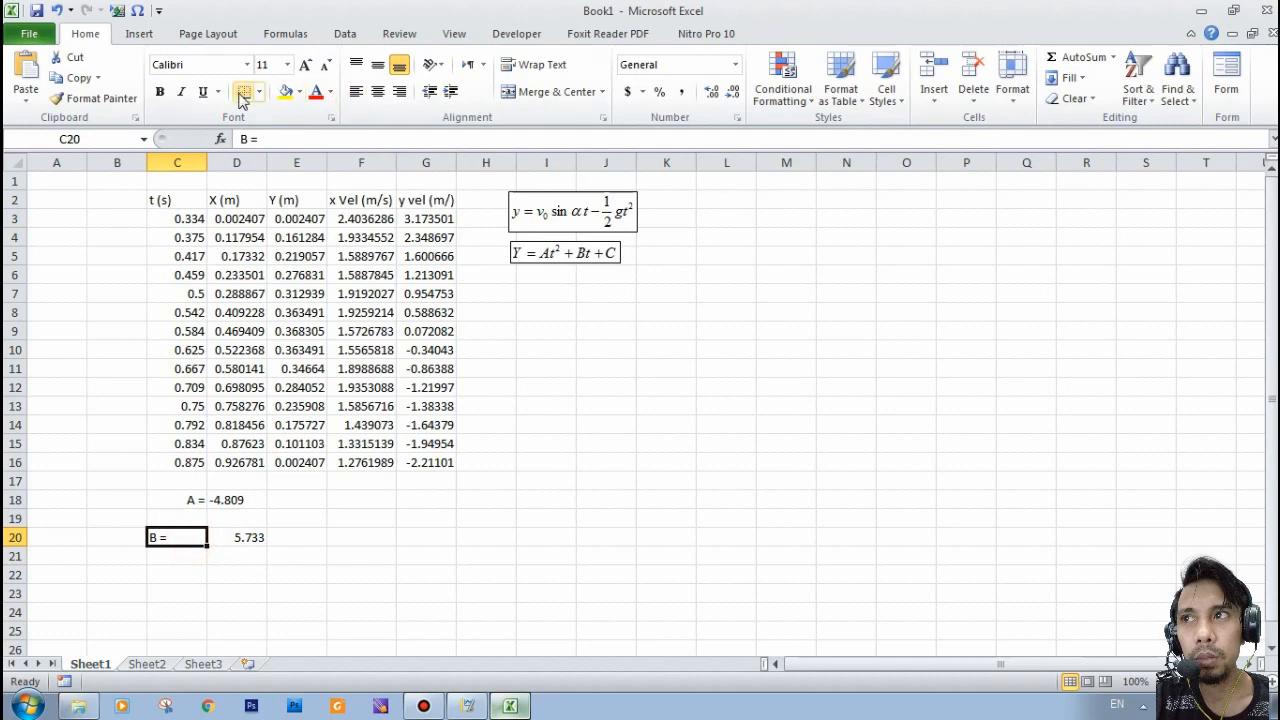
click(398, 95)
click(240, 540)
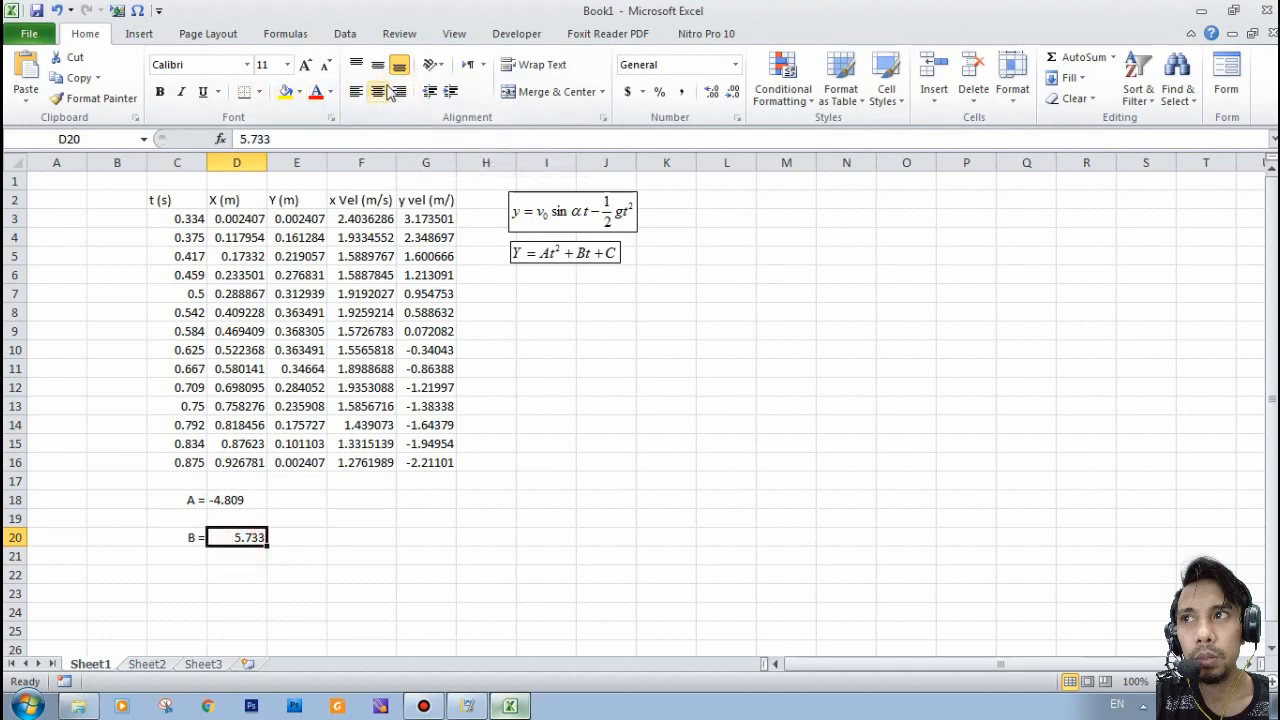
click(356, 91)
click(230, 591)
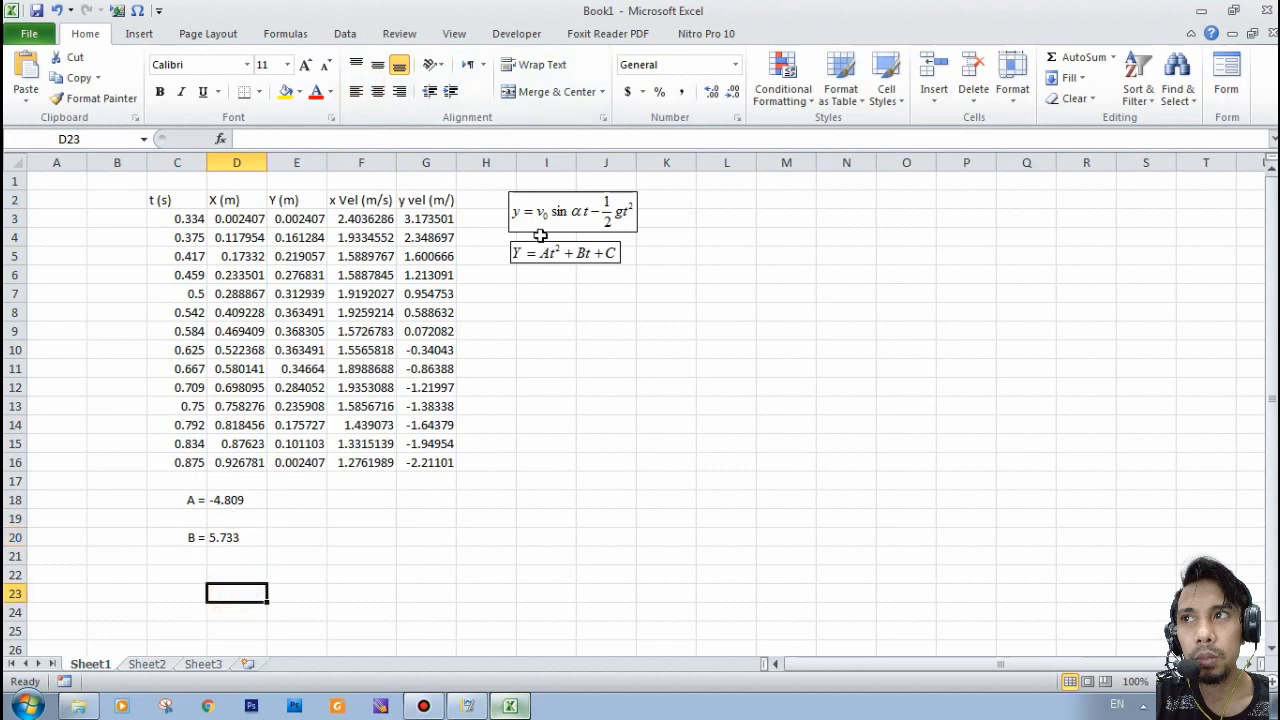
- Move the quadratic equation object slightly away from the first equation and write "A = 1/2g" in I7
mouse_move(557, 258)
mouse_down()
mouse_move(584, 249)
mouse_move(544, 250)
mouse_up()
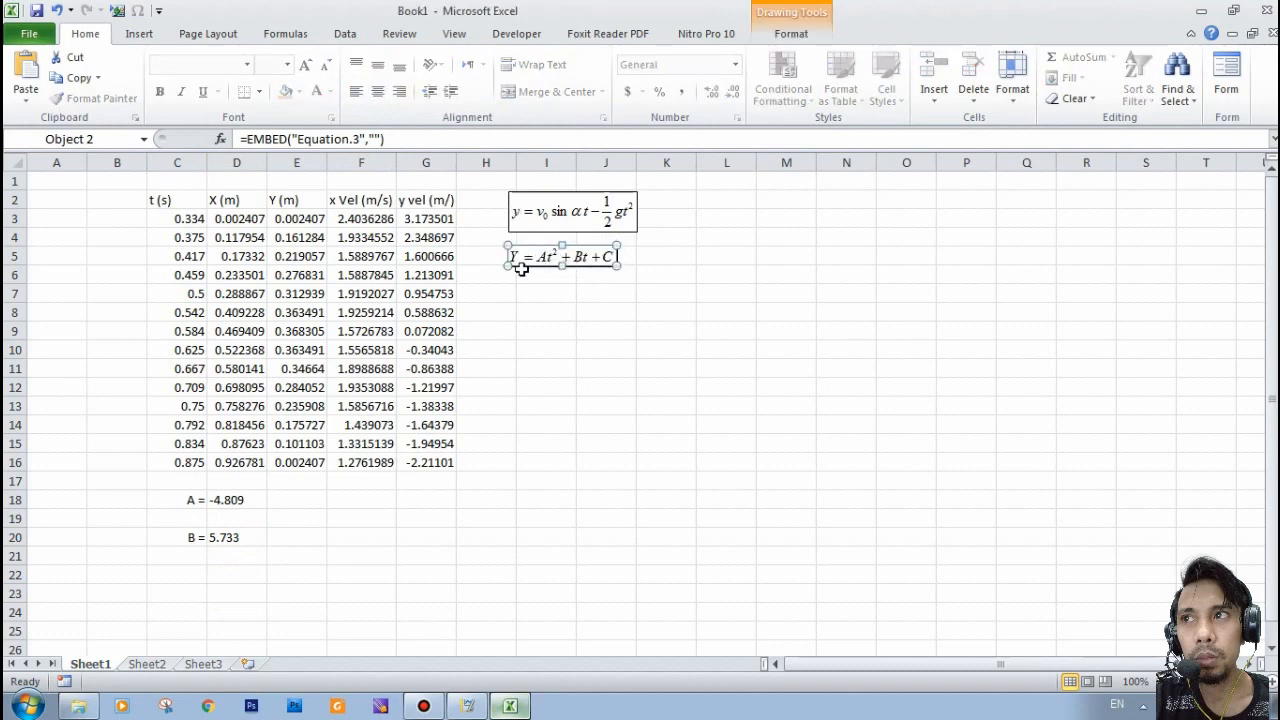
click(560, 292)
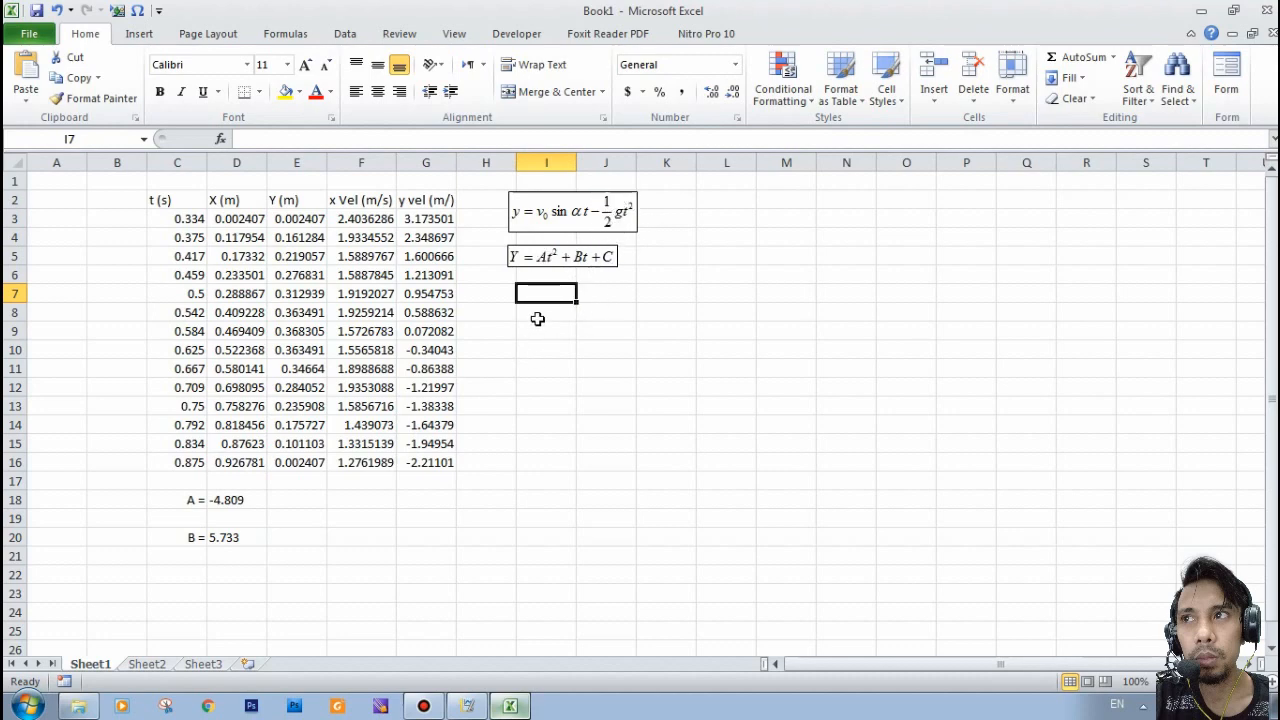
text(A = 1/2g)
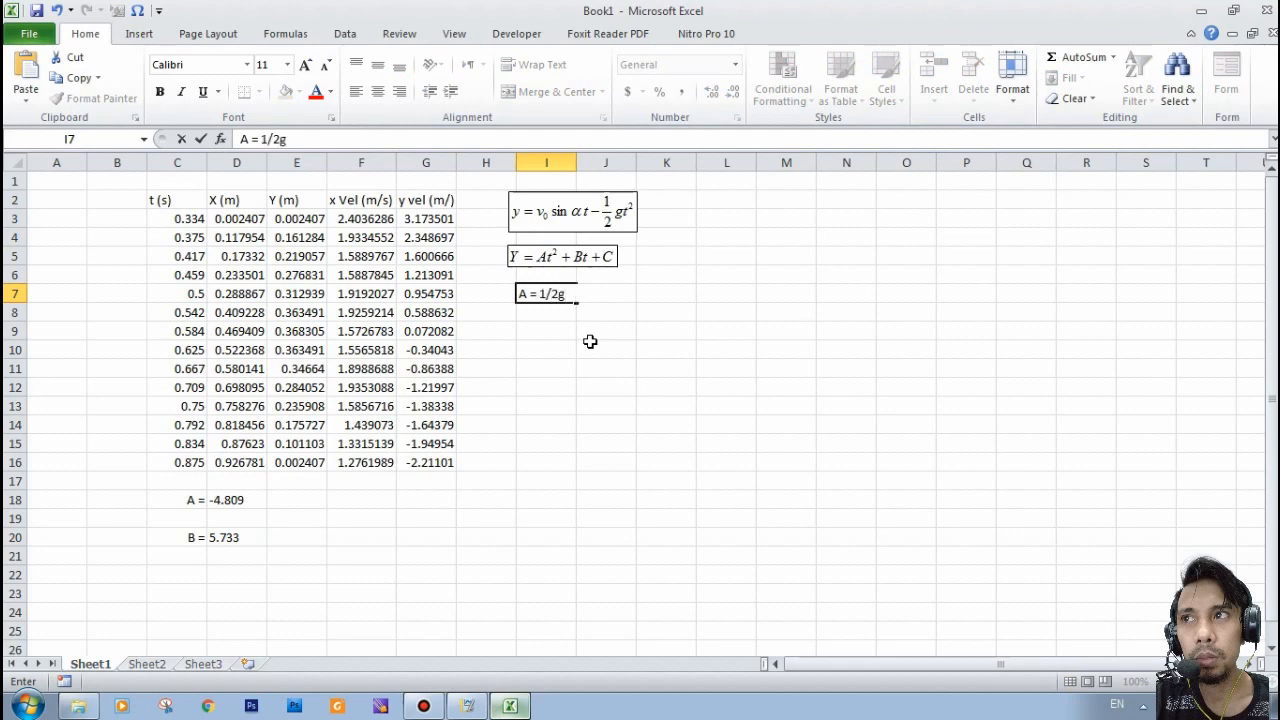
key(Return)
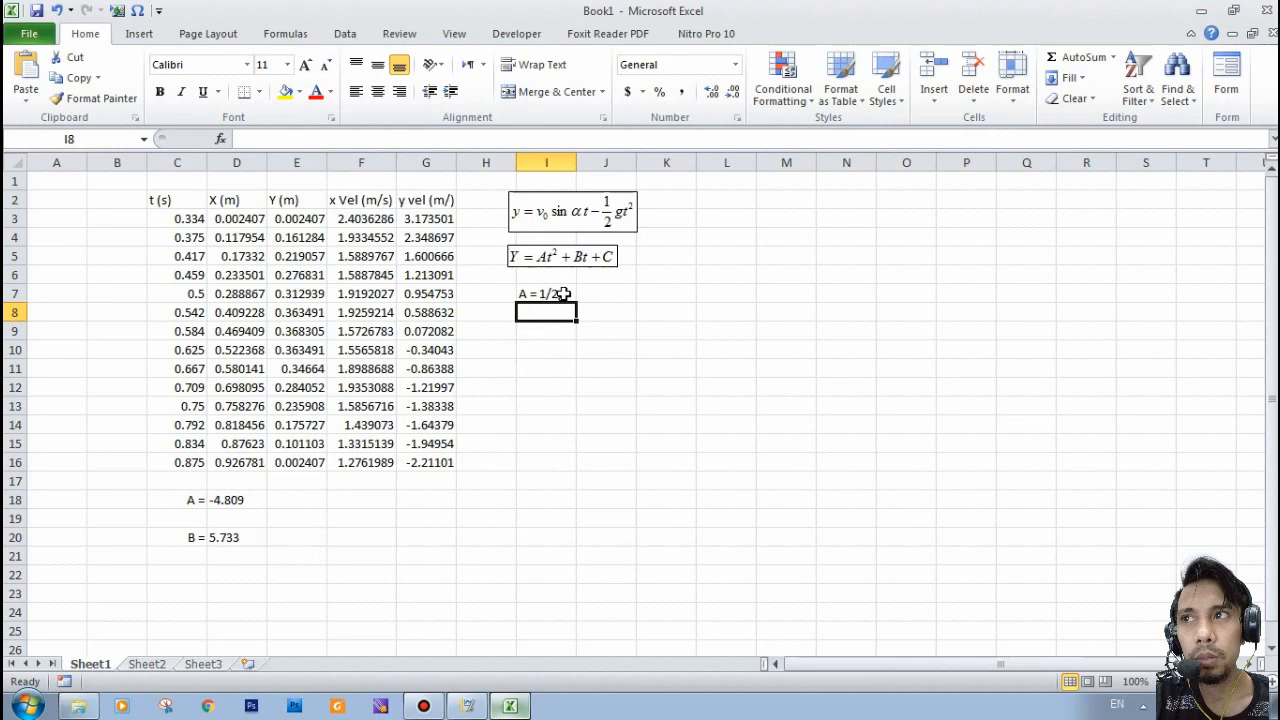
- Add a right-aligned "g =" label in C19, between the A and B rows
click(186, 519)
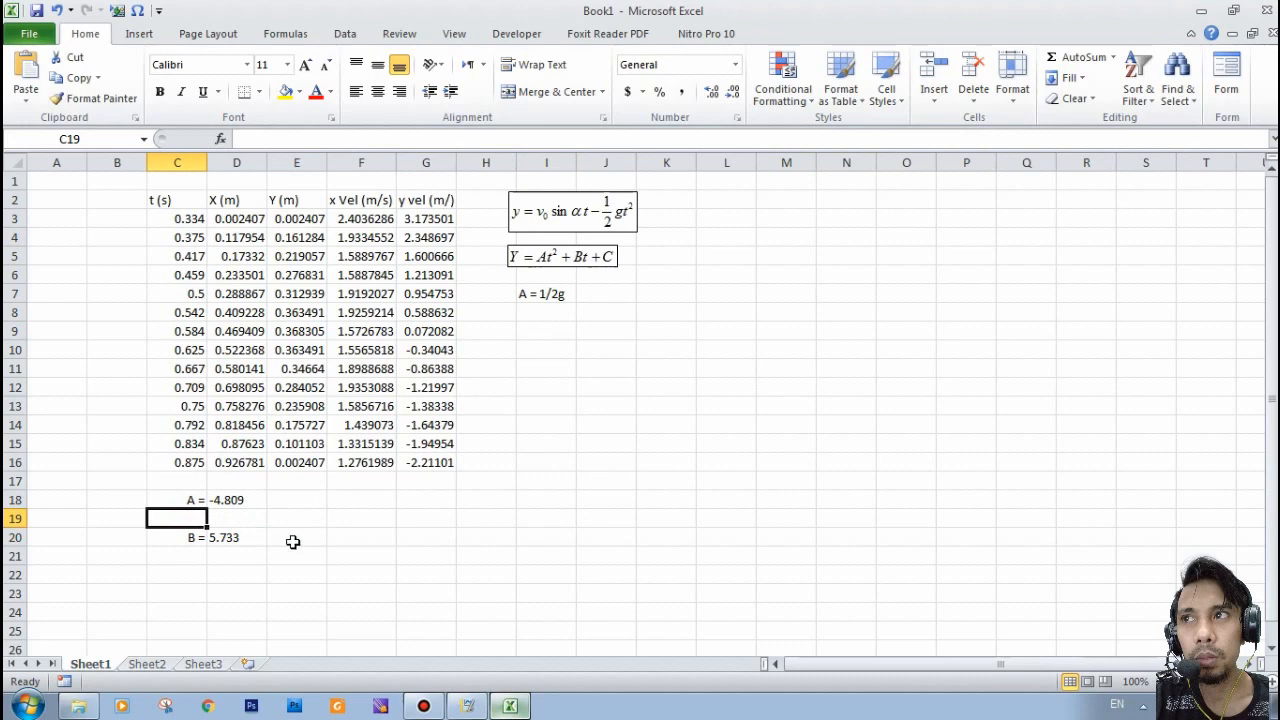
text(g =)
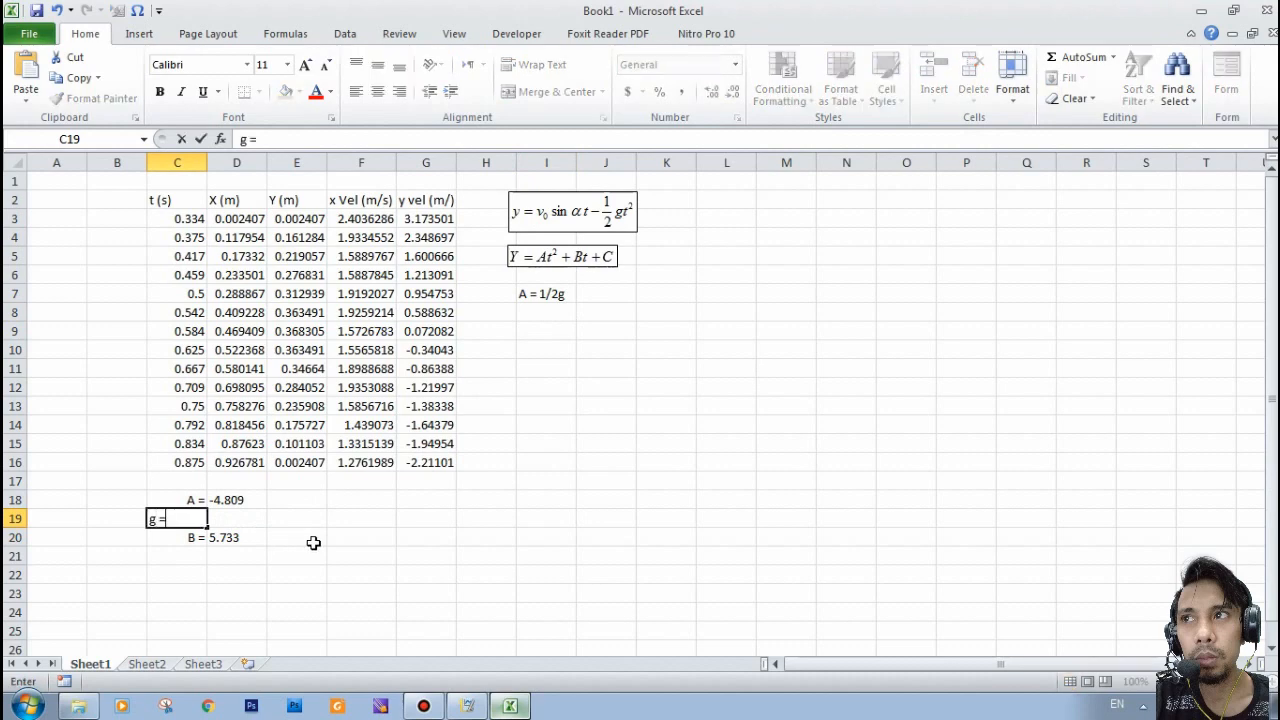
key(Right)
key(Left)
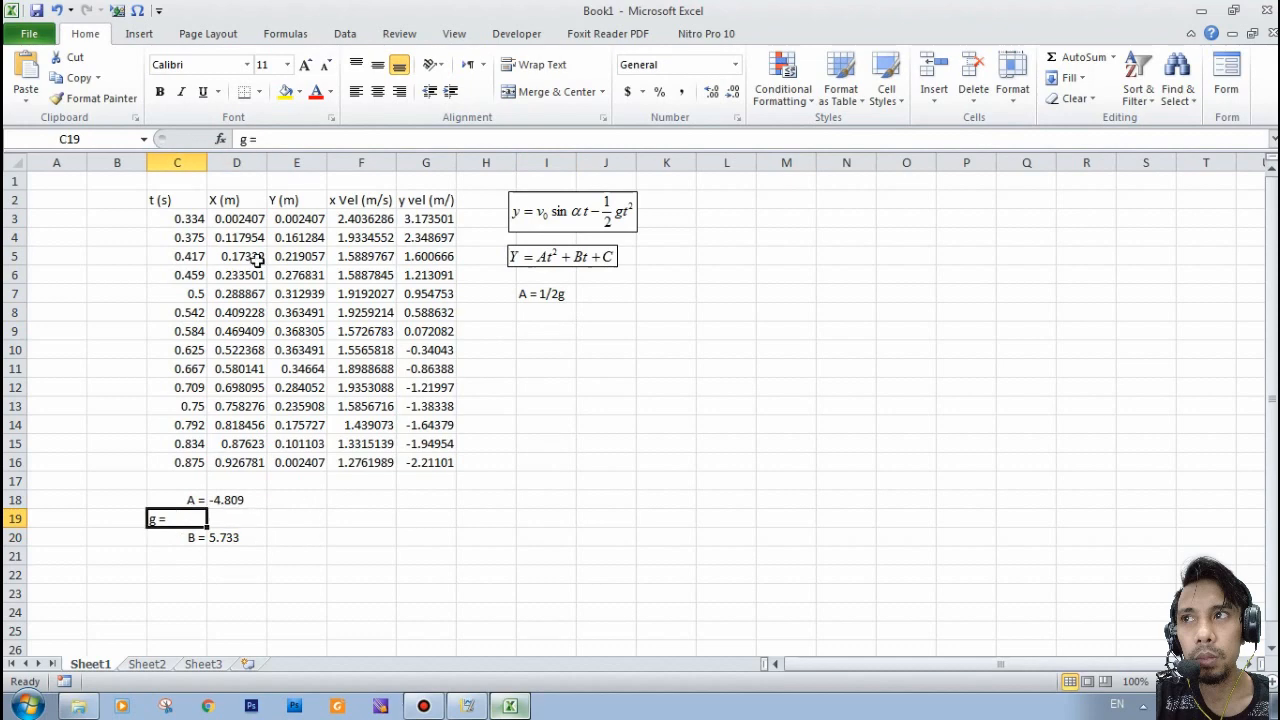
click(399, 91)
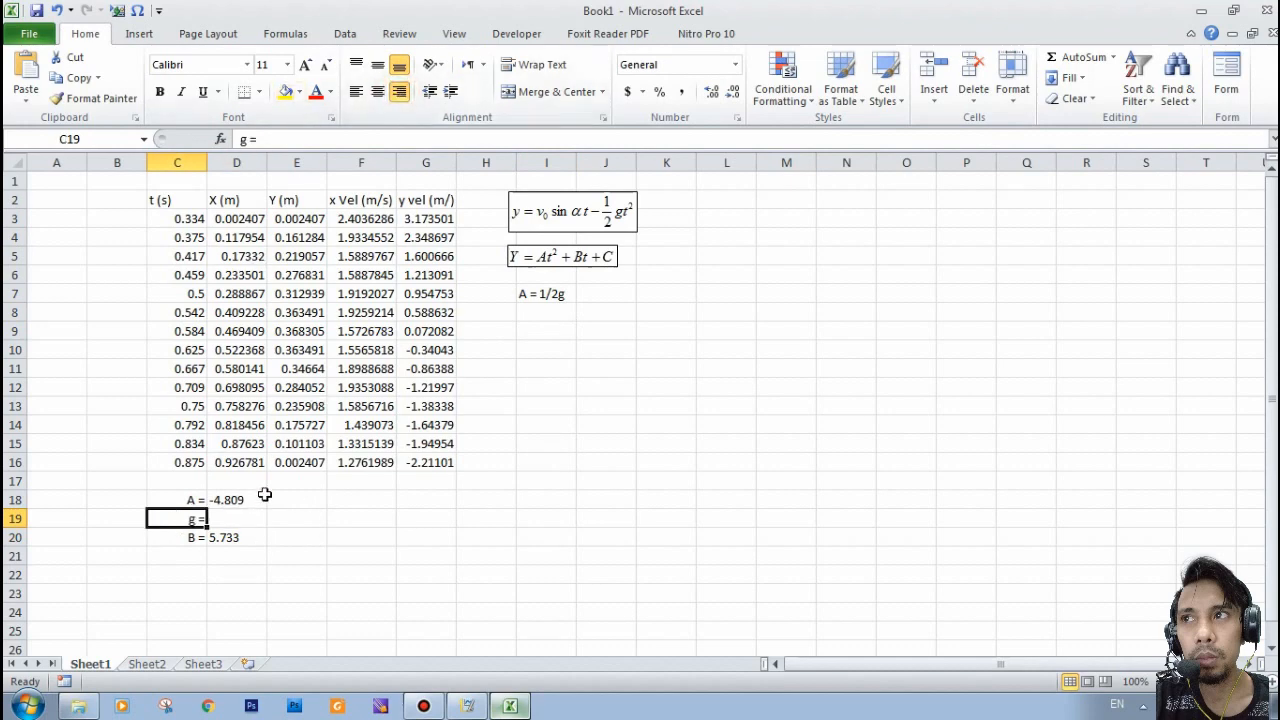
- Calculate g in D19 as twice the A coefficient with the formula =D18*2
click(236, 520)
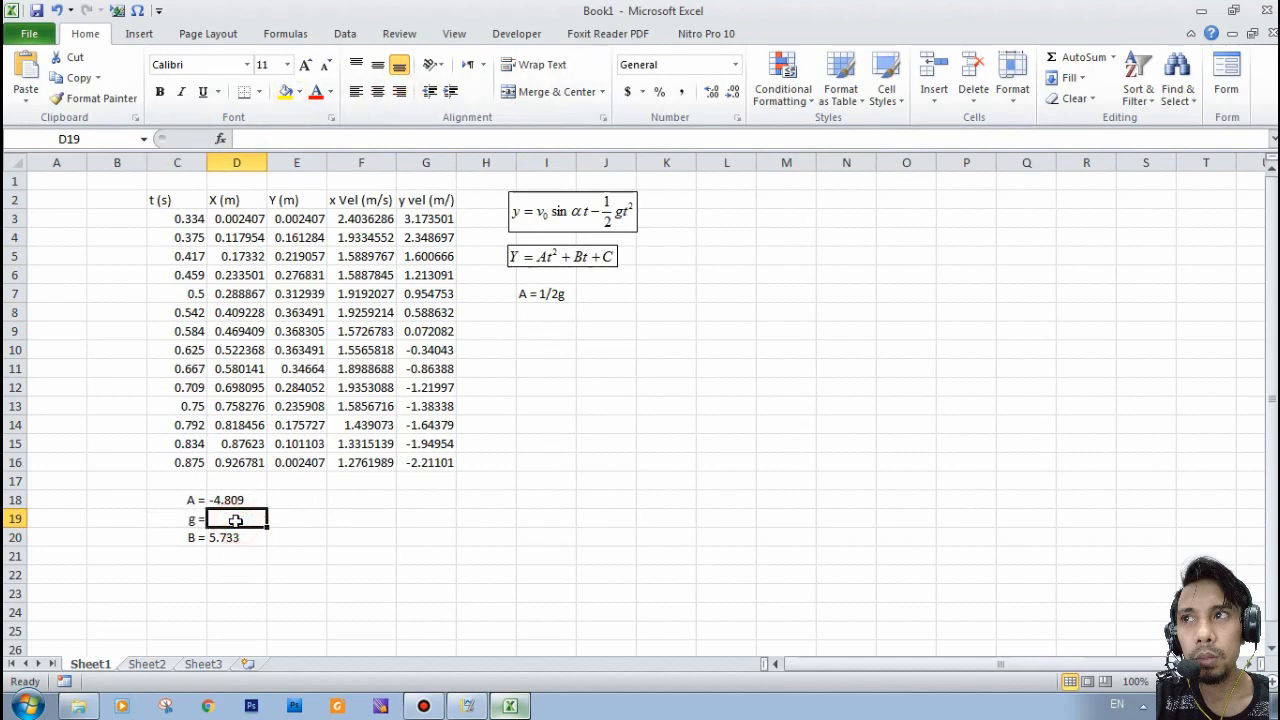
text(=)
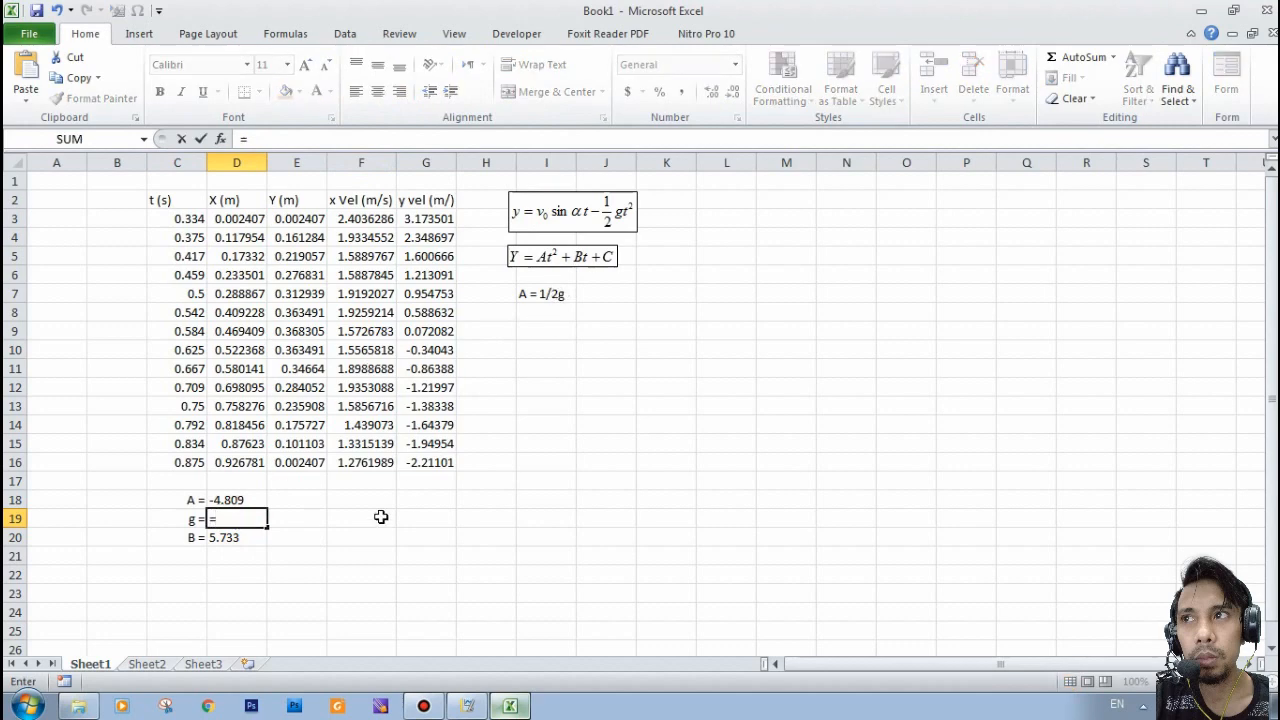
click(230, 499)
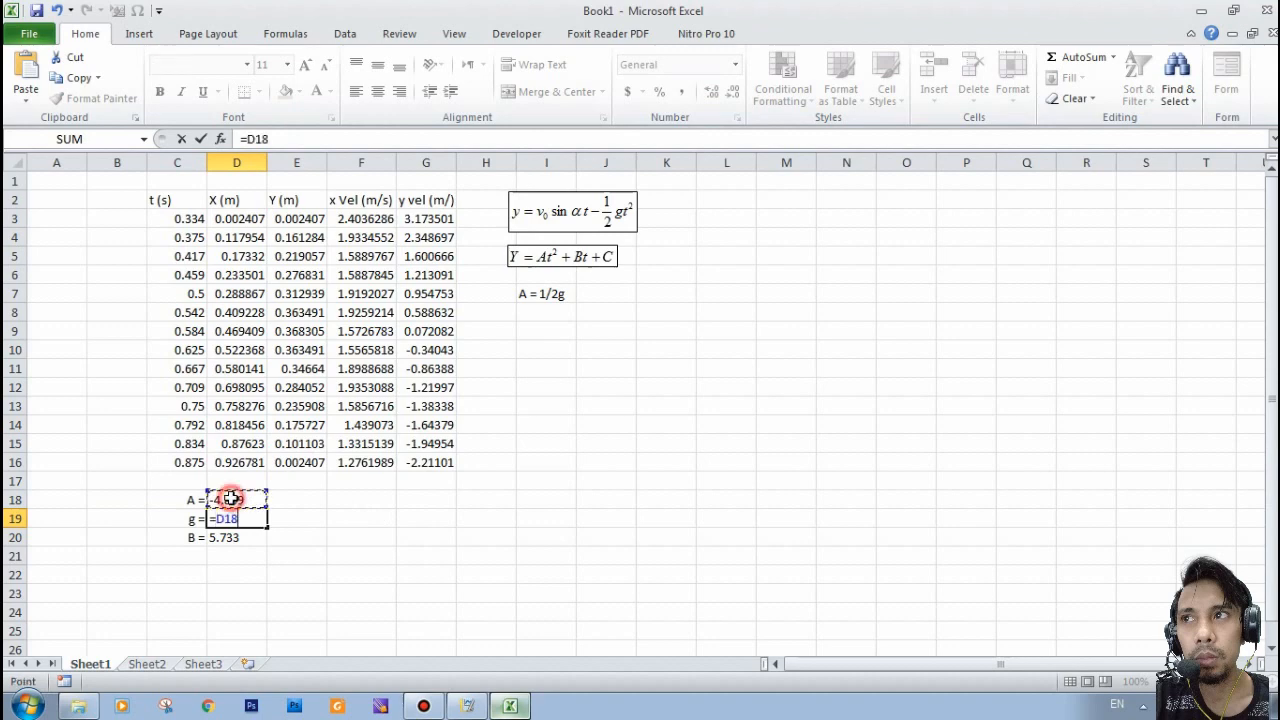
text(*)
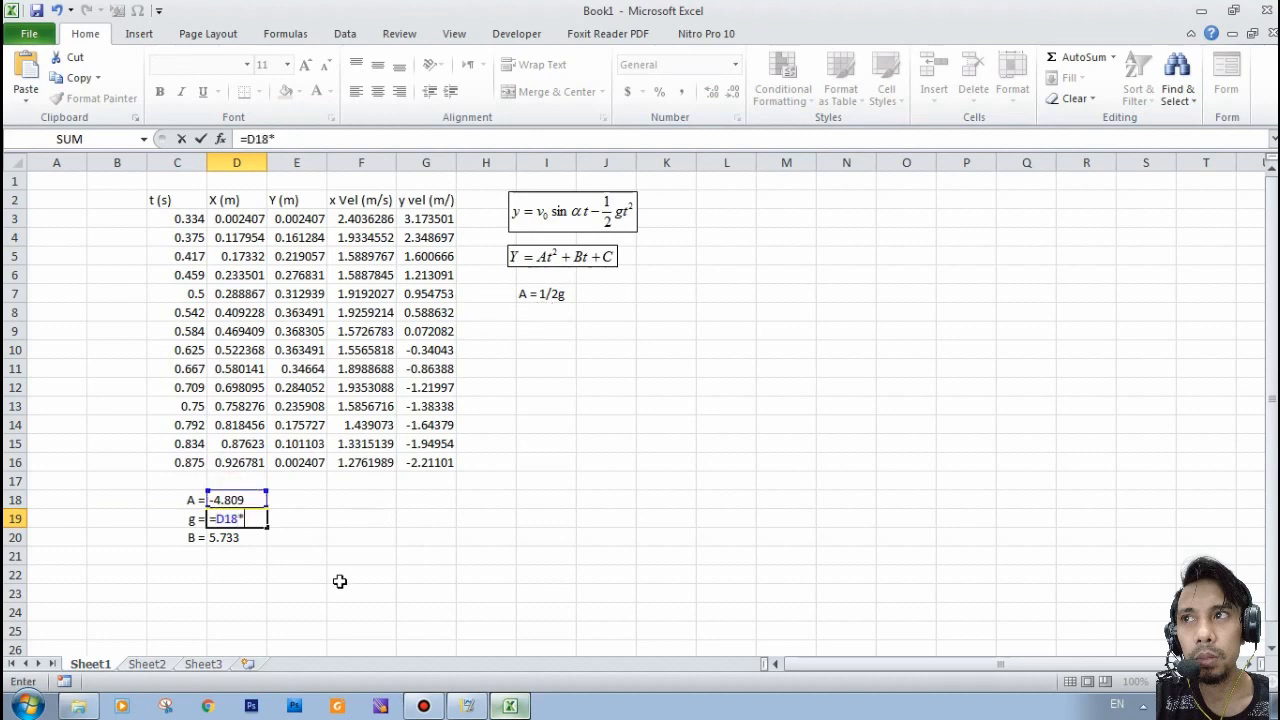
text(2)
key(Return)
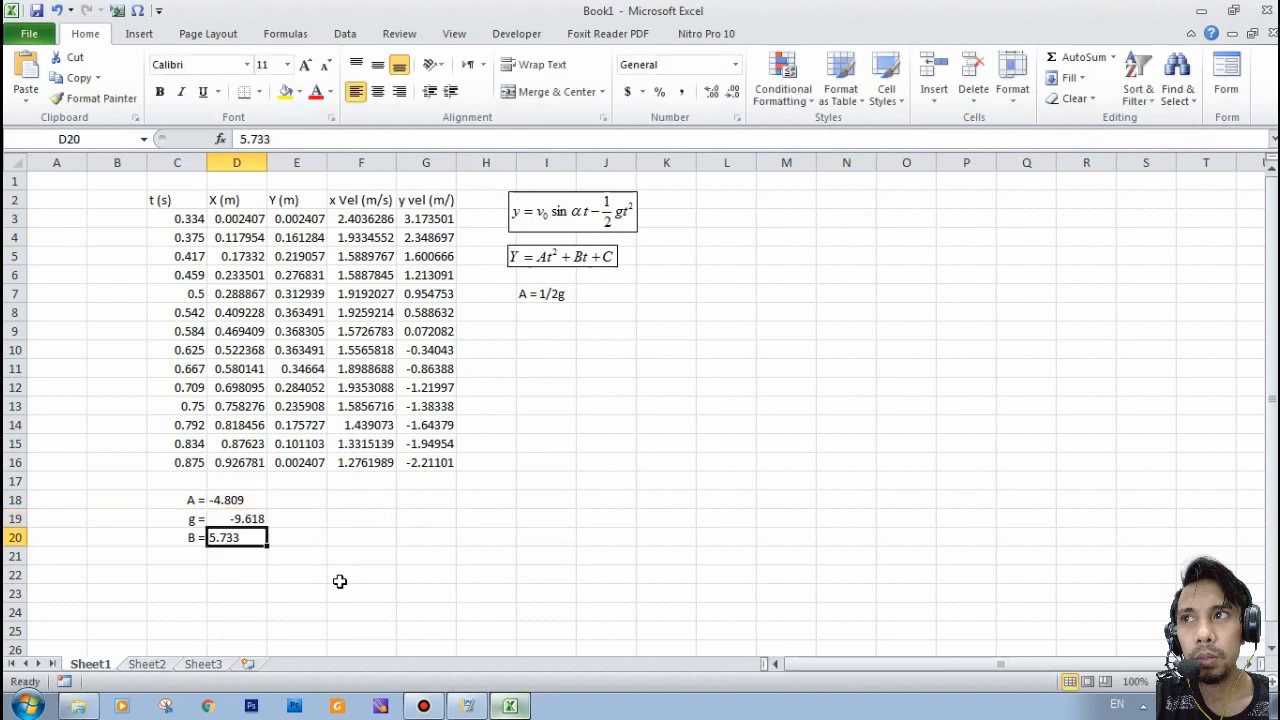
click(258, 518)
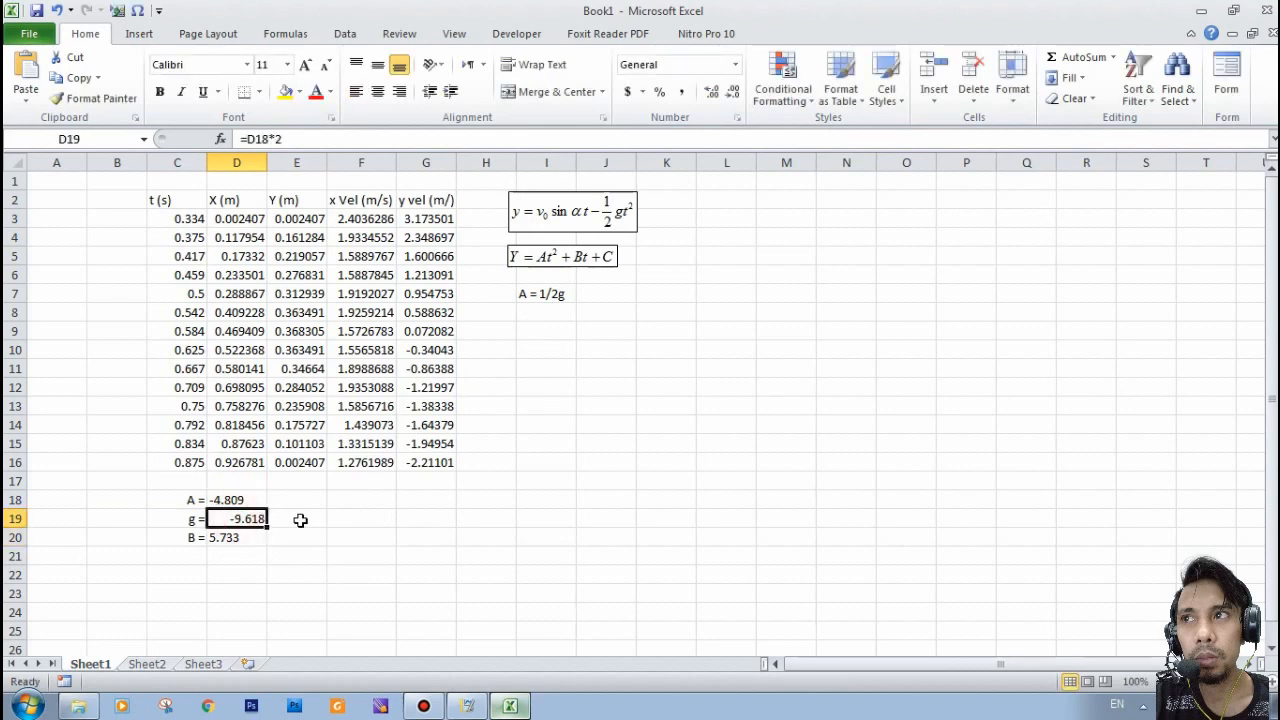
- Add the unit "m/s^2" for g in E19 and left-align the g value in D19
click(297, 518)
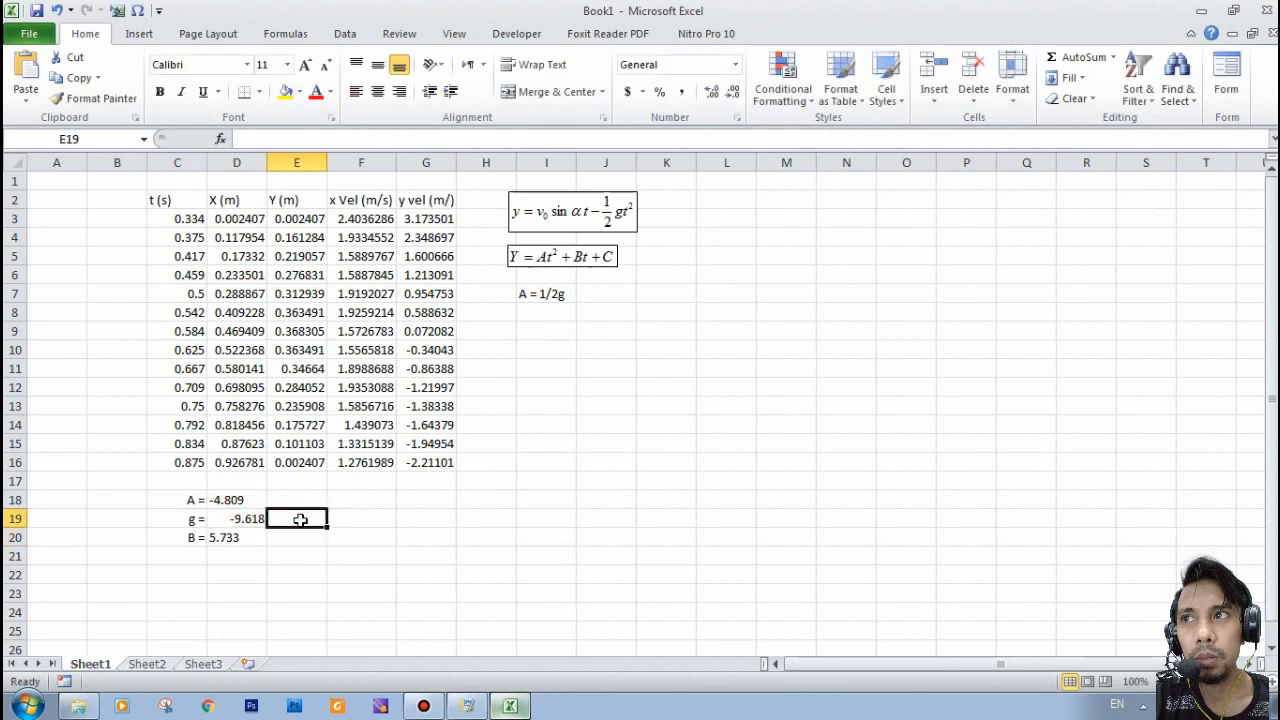
text(m/s^2)
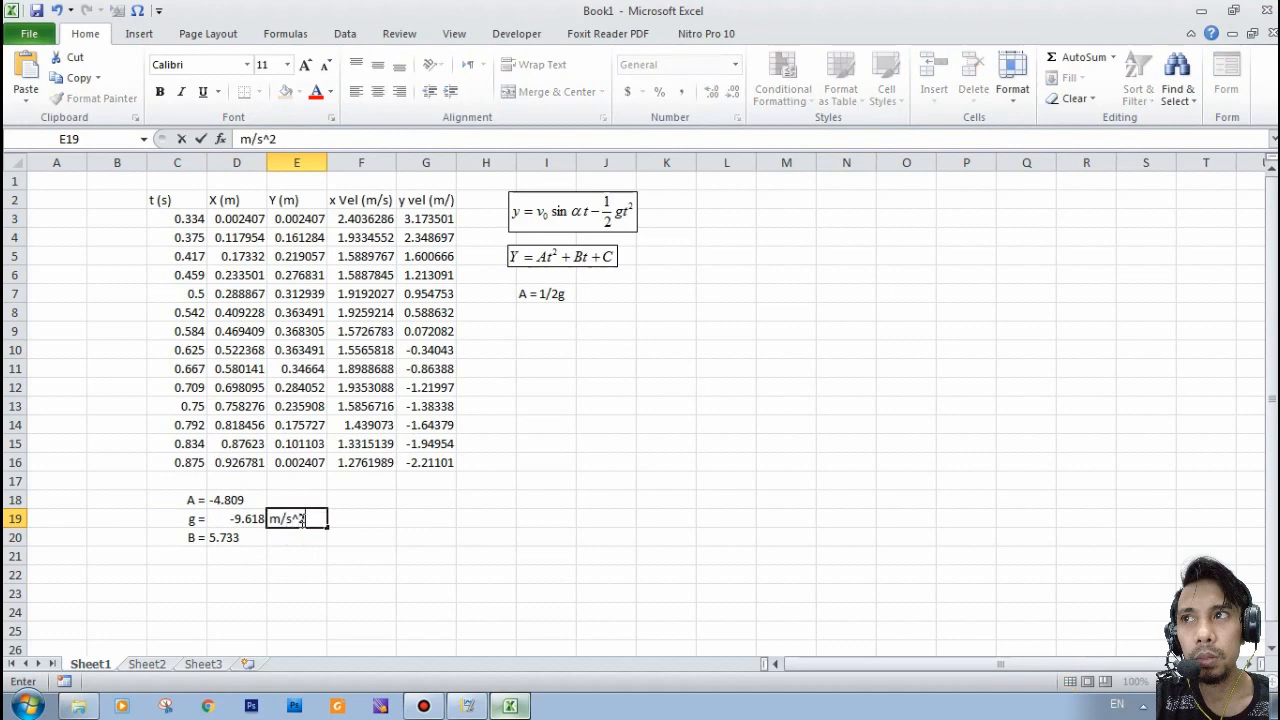
key(Return)
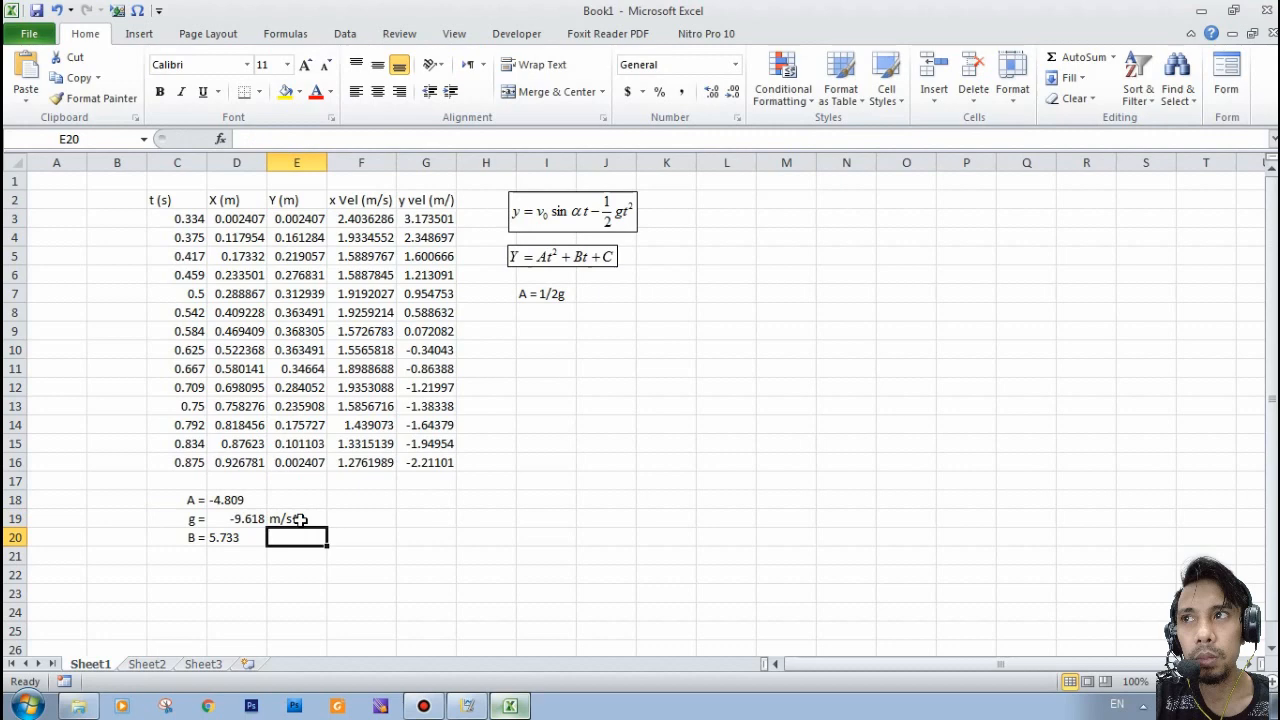
click(224, 518)
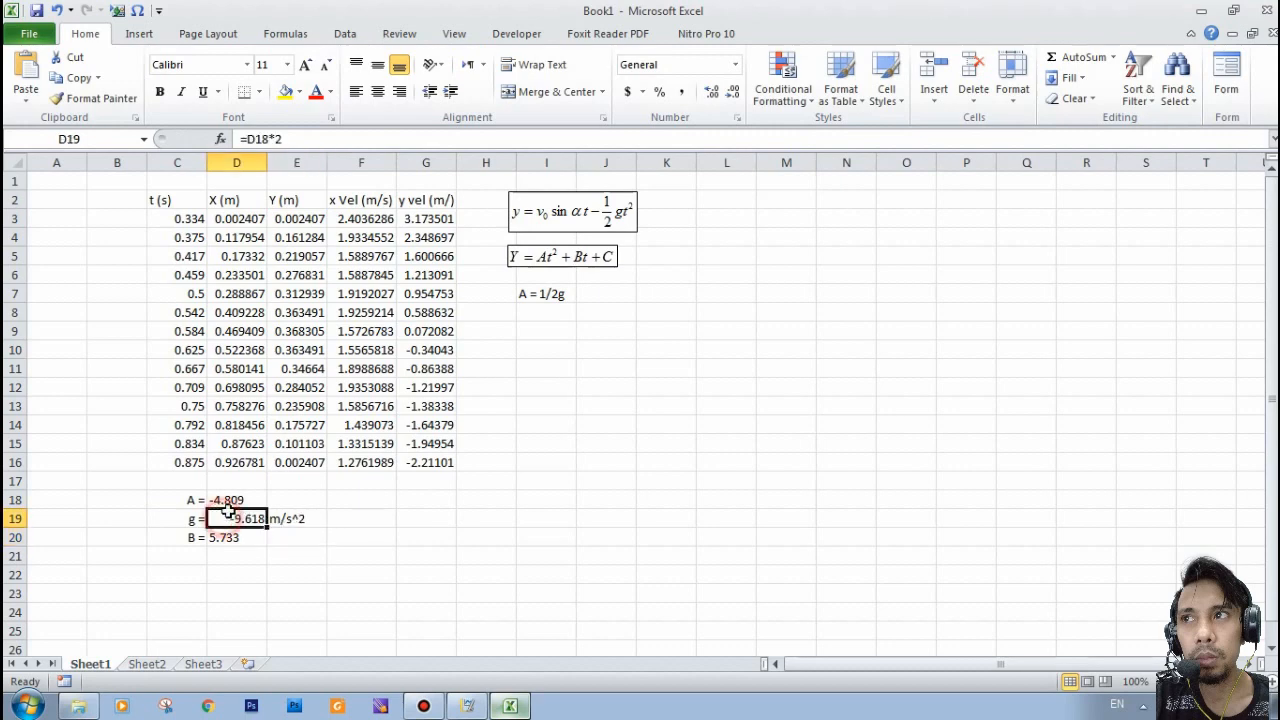
click(355, 91)
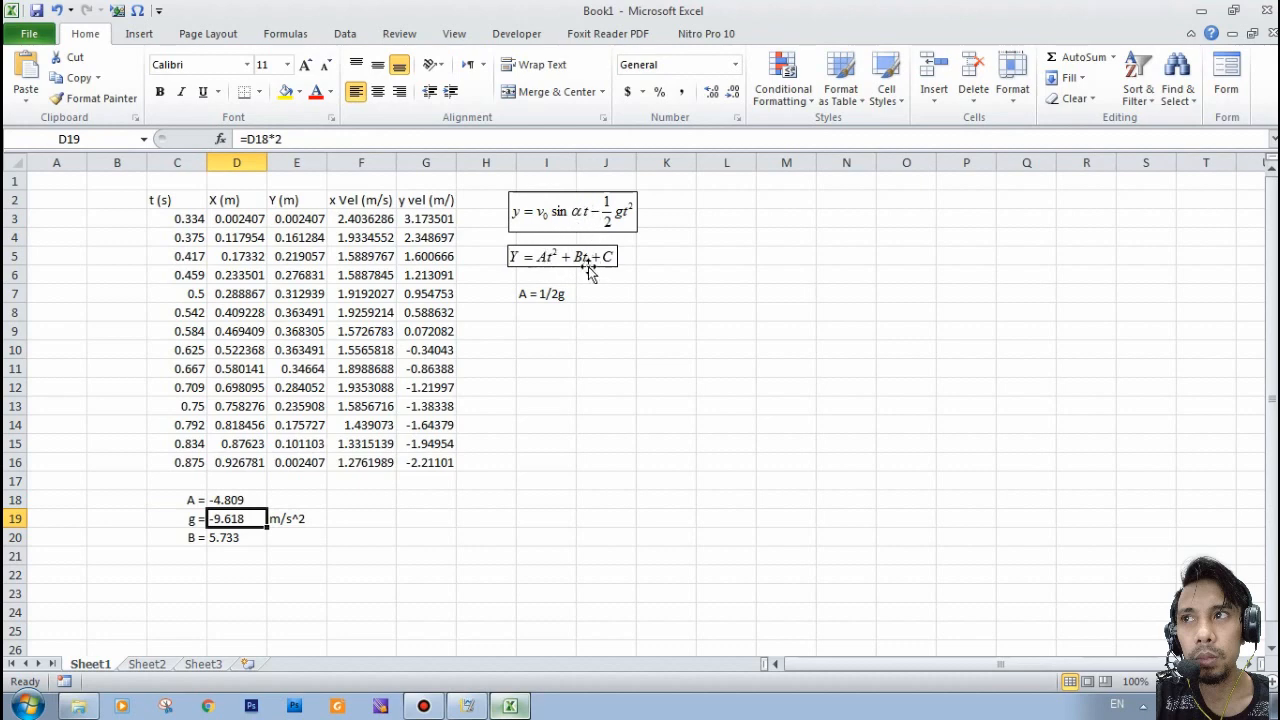
- Write the relation "B =V0 sinα" in I8, below the note for A
click(540, 317)
text(B)
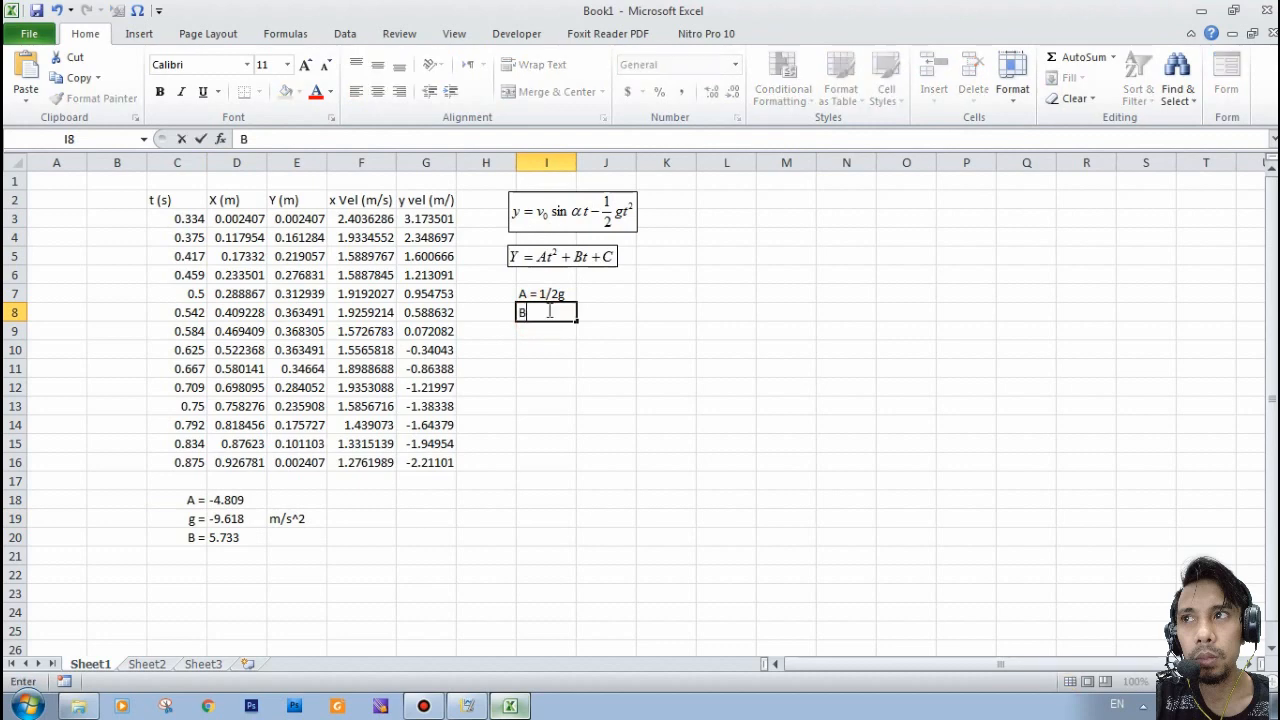
text( =sinα)
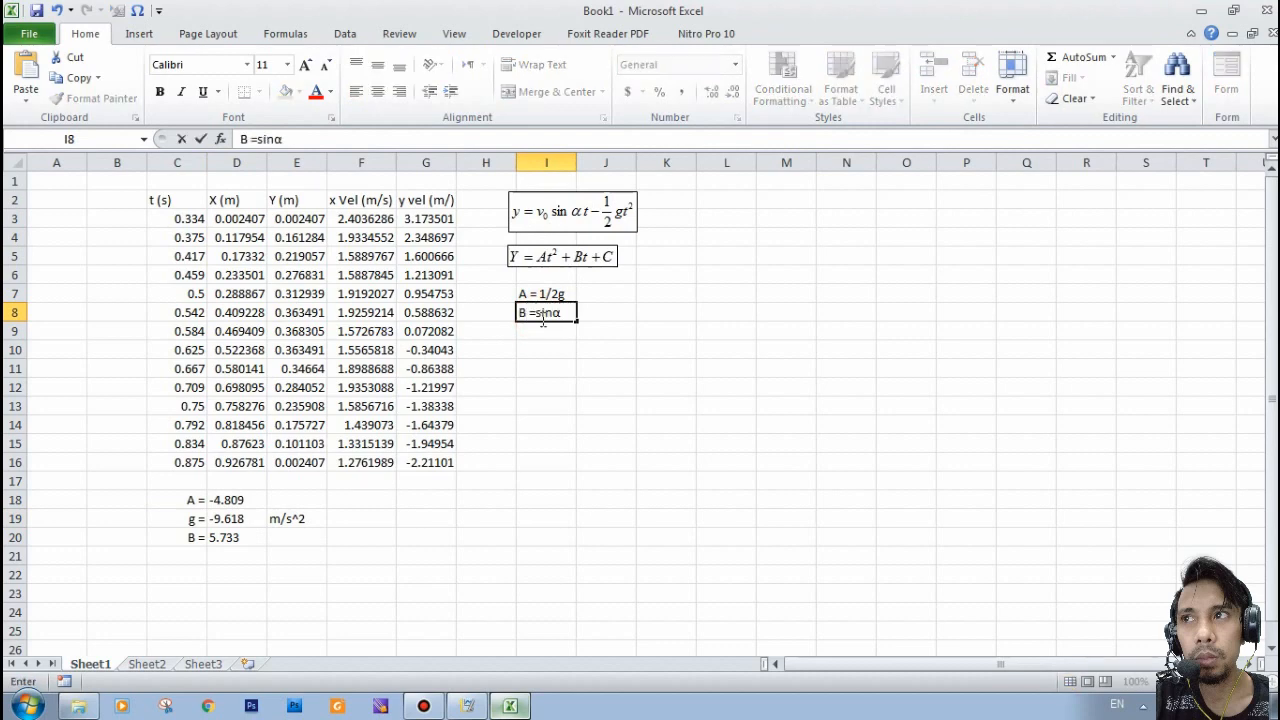
text(V)
text(0)
click(553, 386)
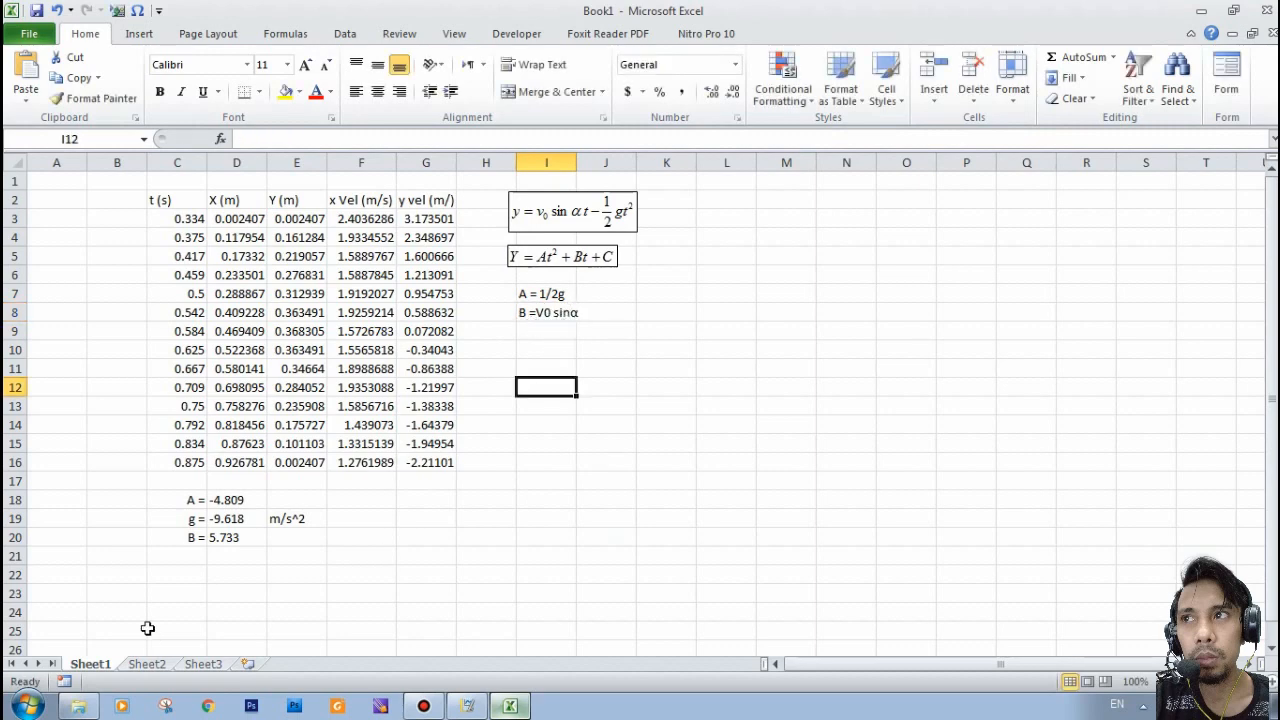
- Add a right-aligned "sin a =" label in C21, below the B row
click(190, 559)
text(sin a)
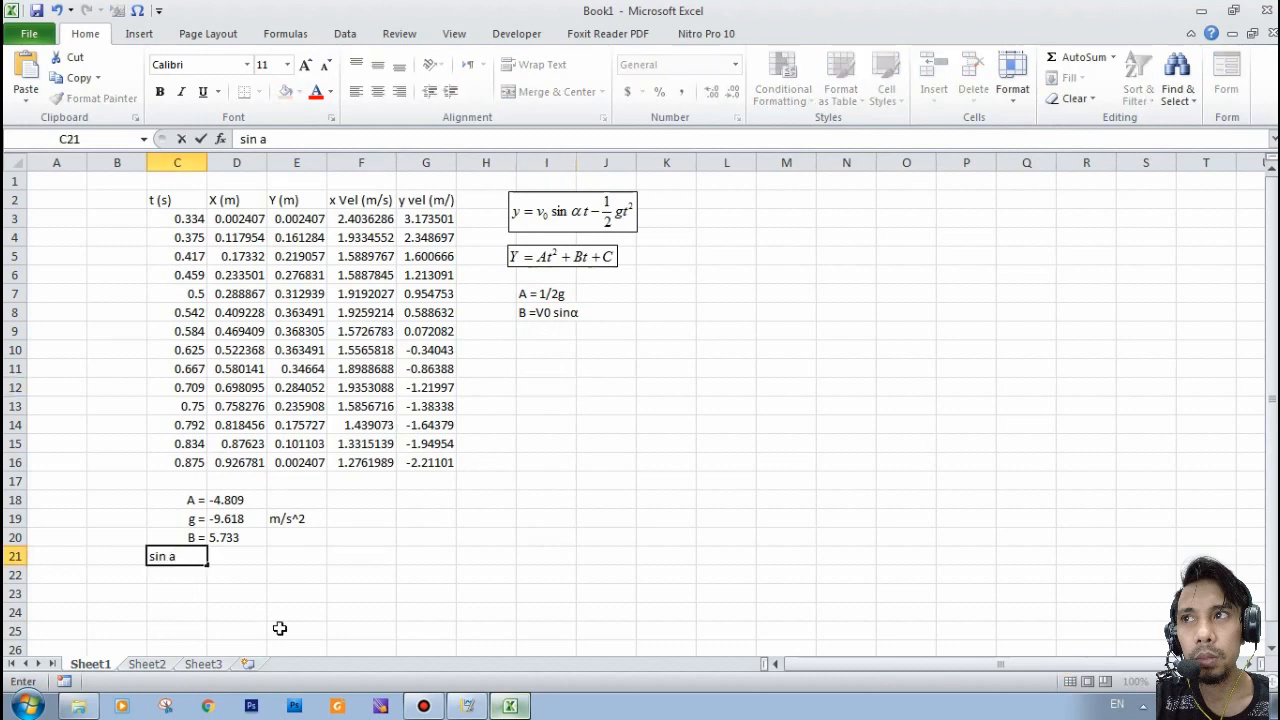
text( =)
key(Tab)
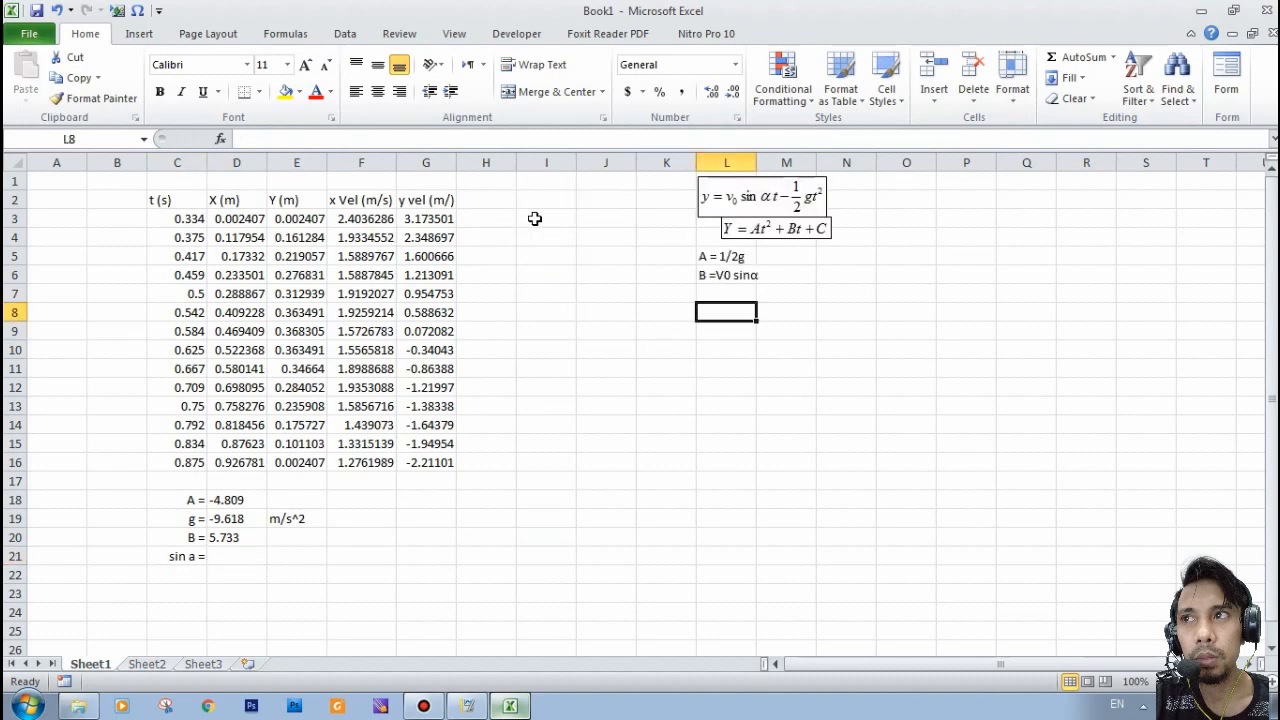
- Add the heading "sin a" in I2 and divide the first y velocity by B in I3 with =G3/D20
click(534, 218)
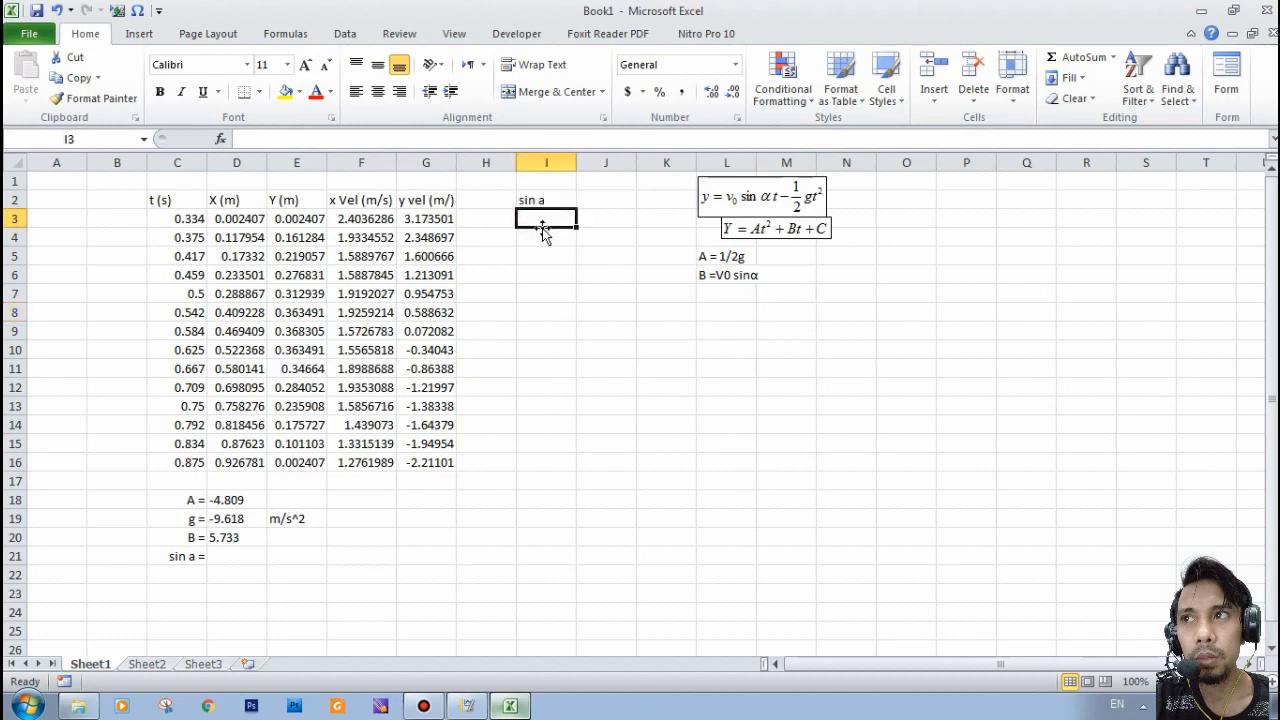
text(=)
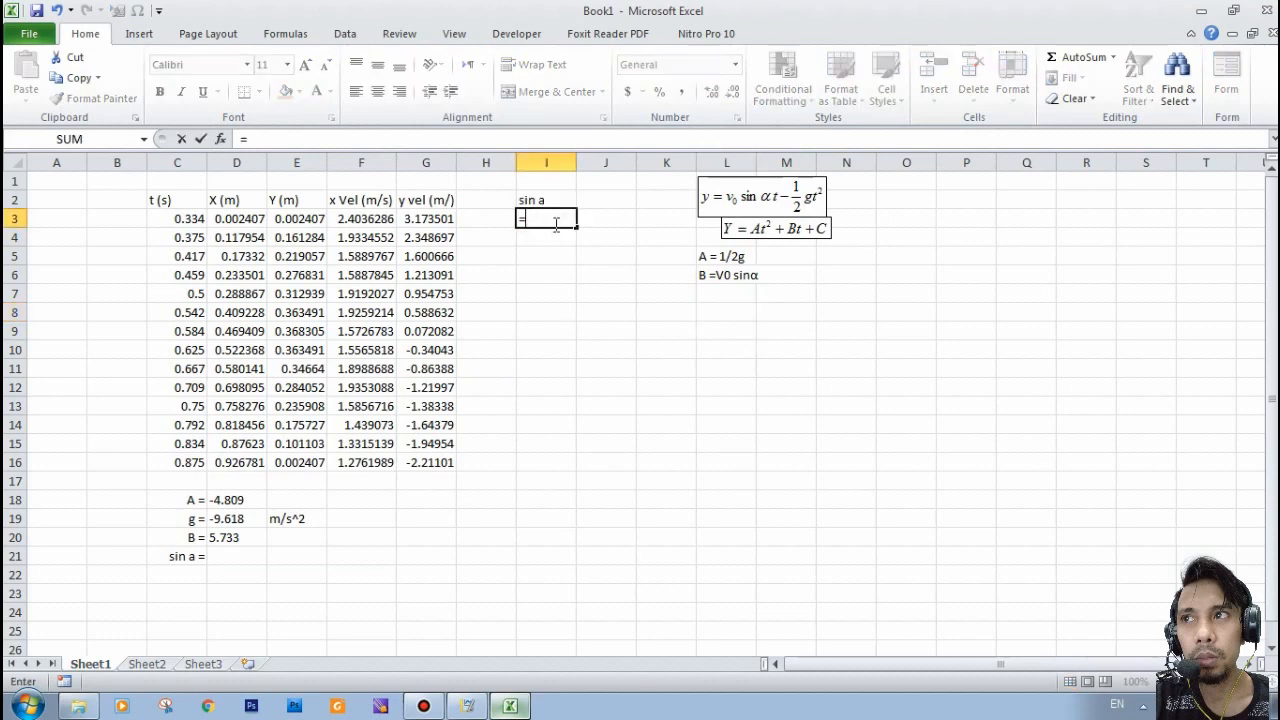
click(428, 218)
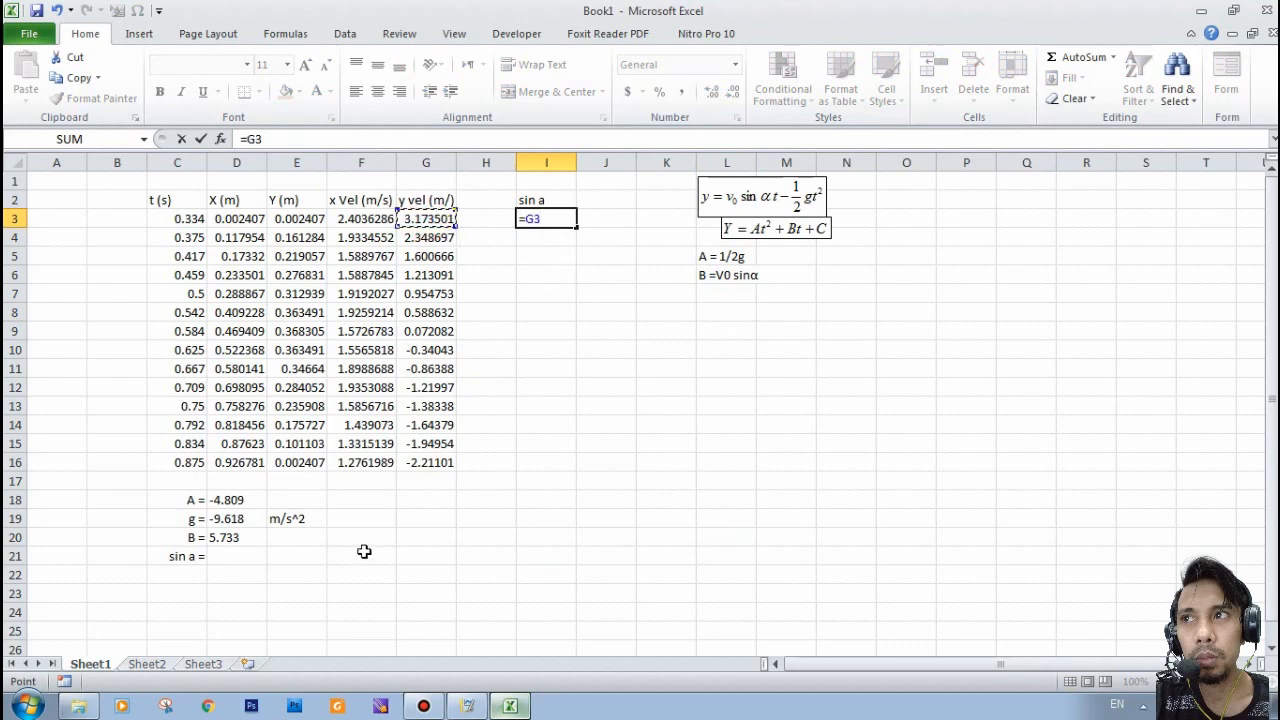
text(/)
click(238, 540)
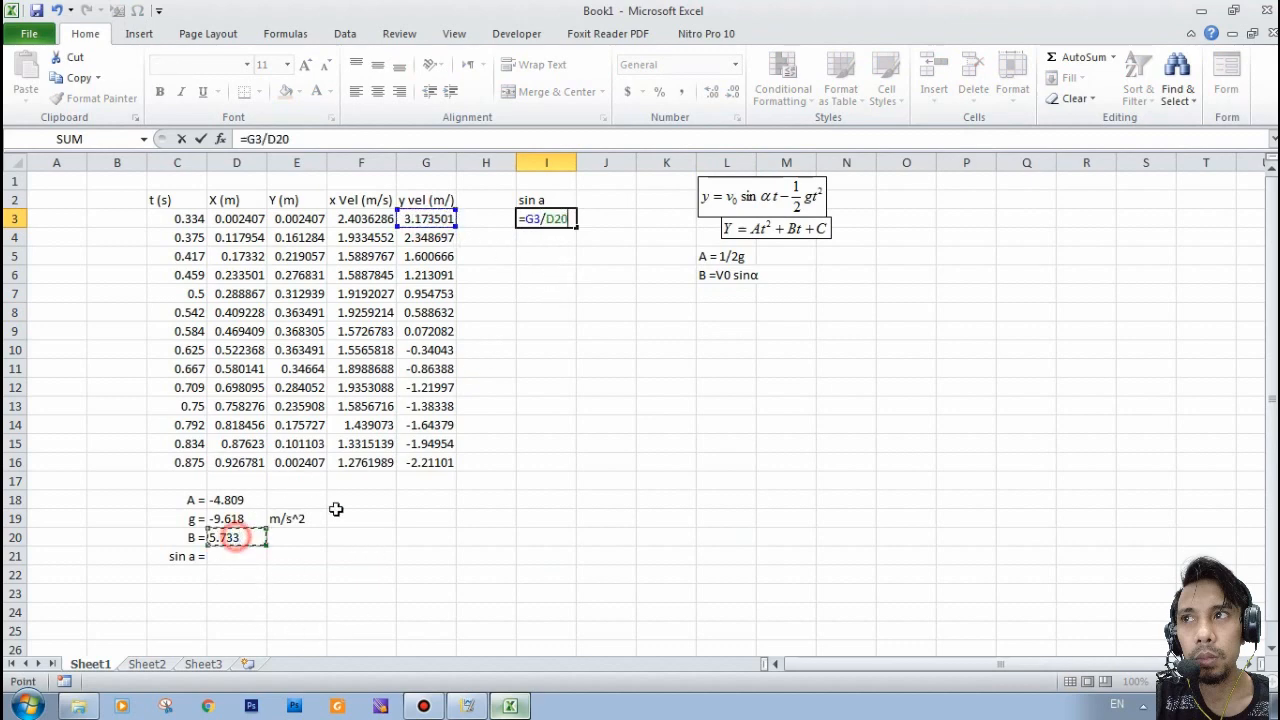
key(Return)
- Make the B reference in I3 absolute, giving =G3/$D$20, and fill the formula down to I16
click(553, 217)
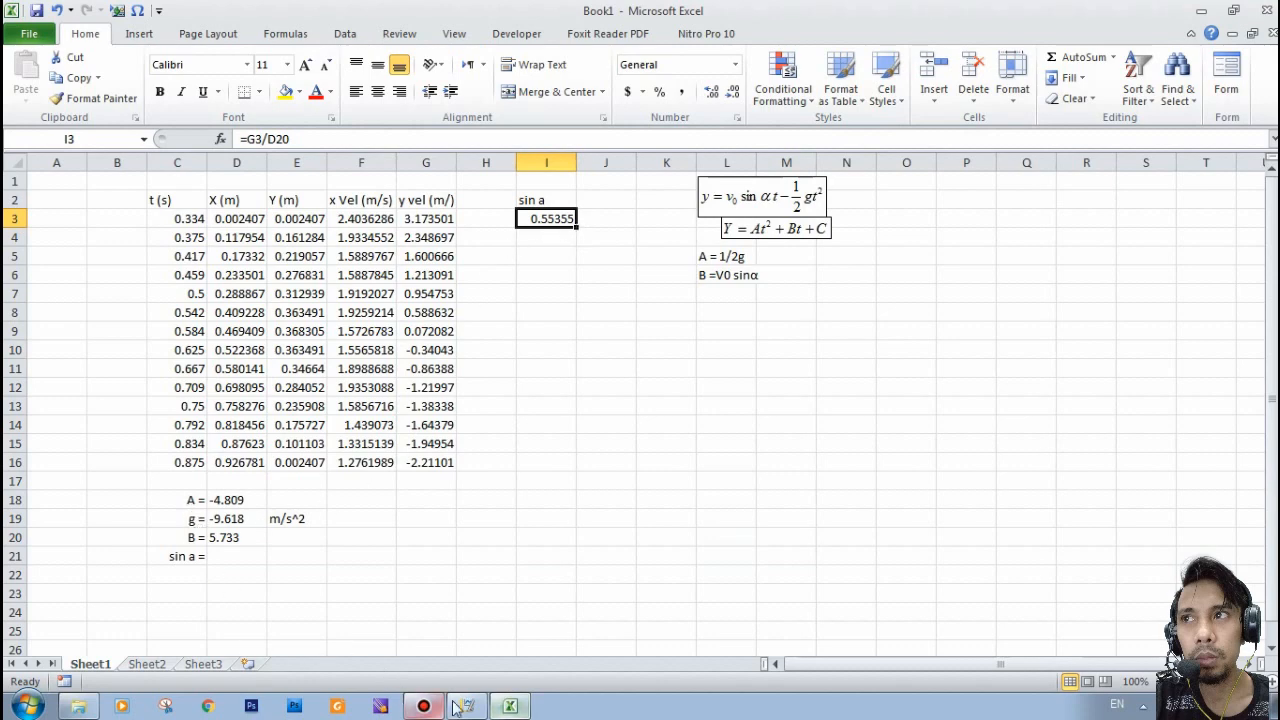
double_click(563, 218)
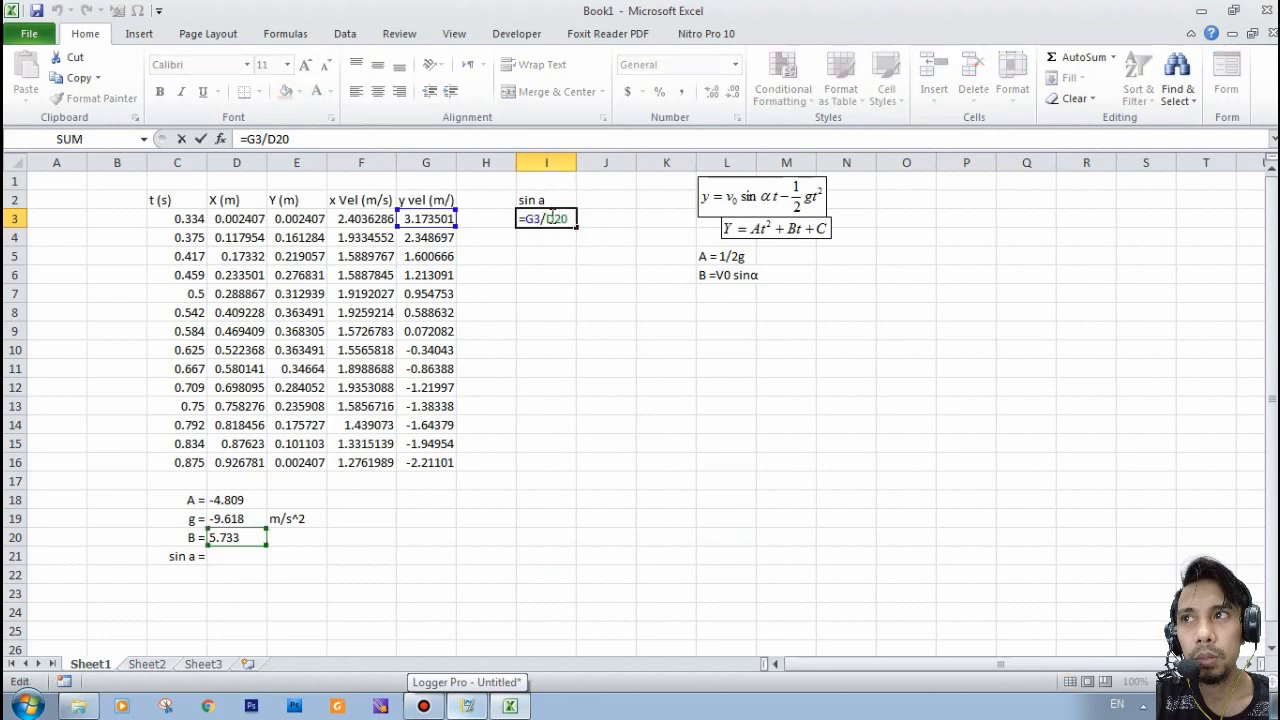
click(552, 223)
click(568, 224)
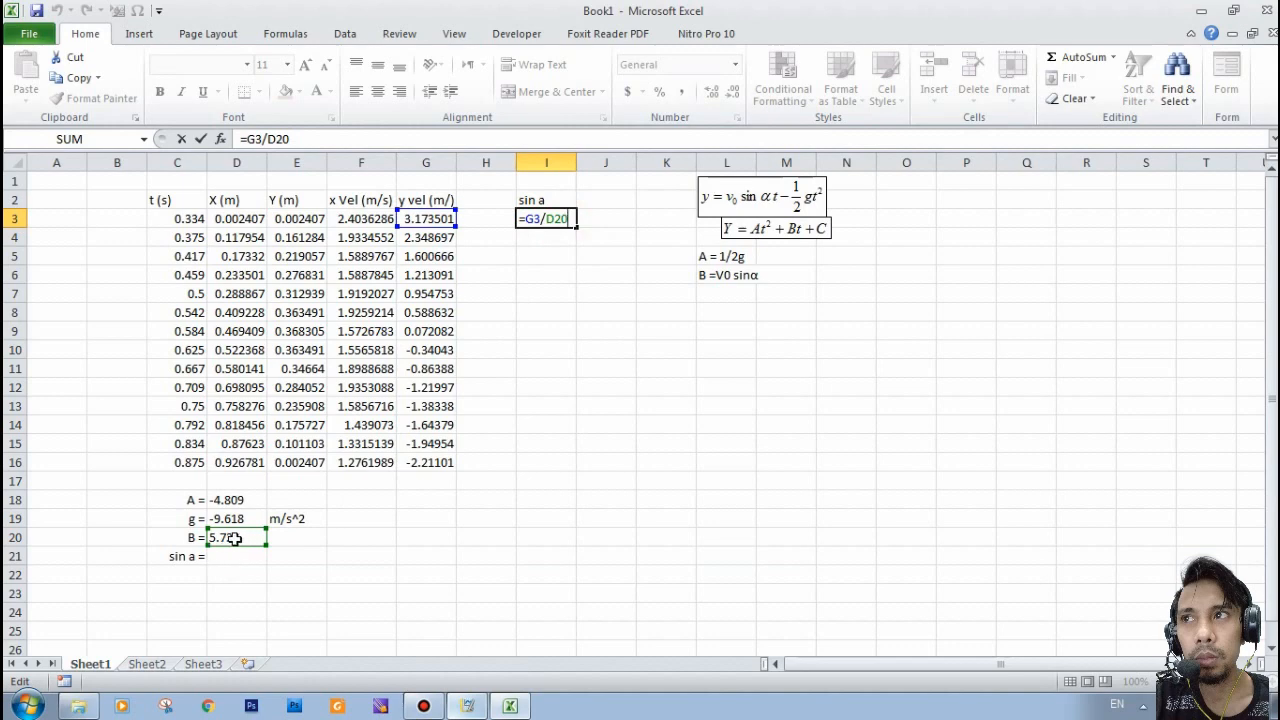
key(F4)
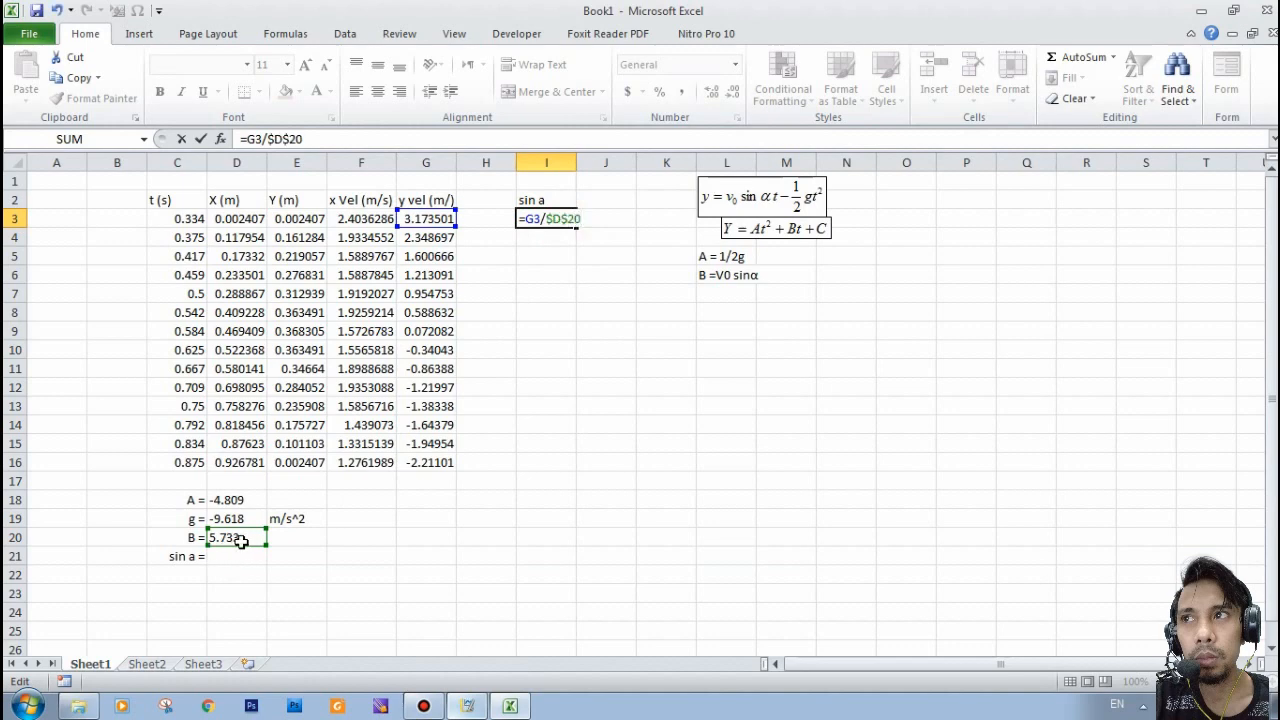
key(Return)
click(545, 219)
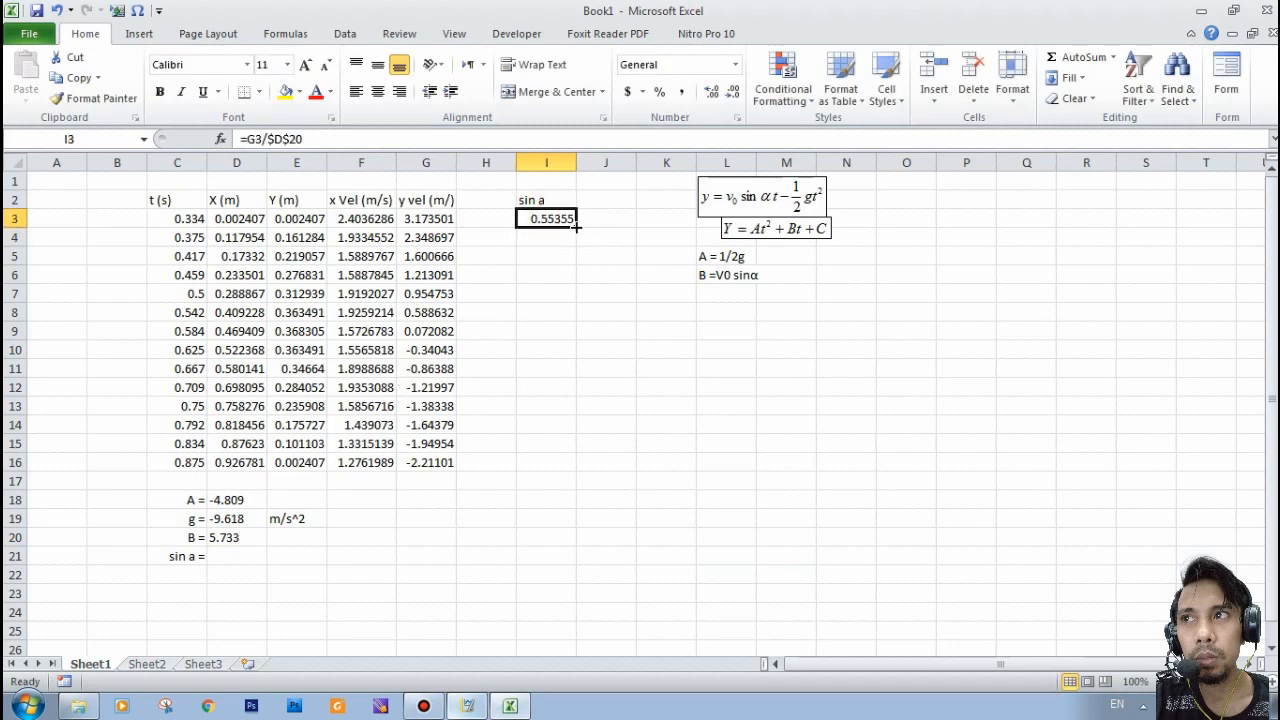
drag(576, 227, 545, 463)
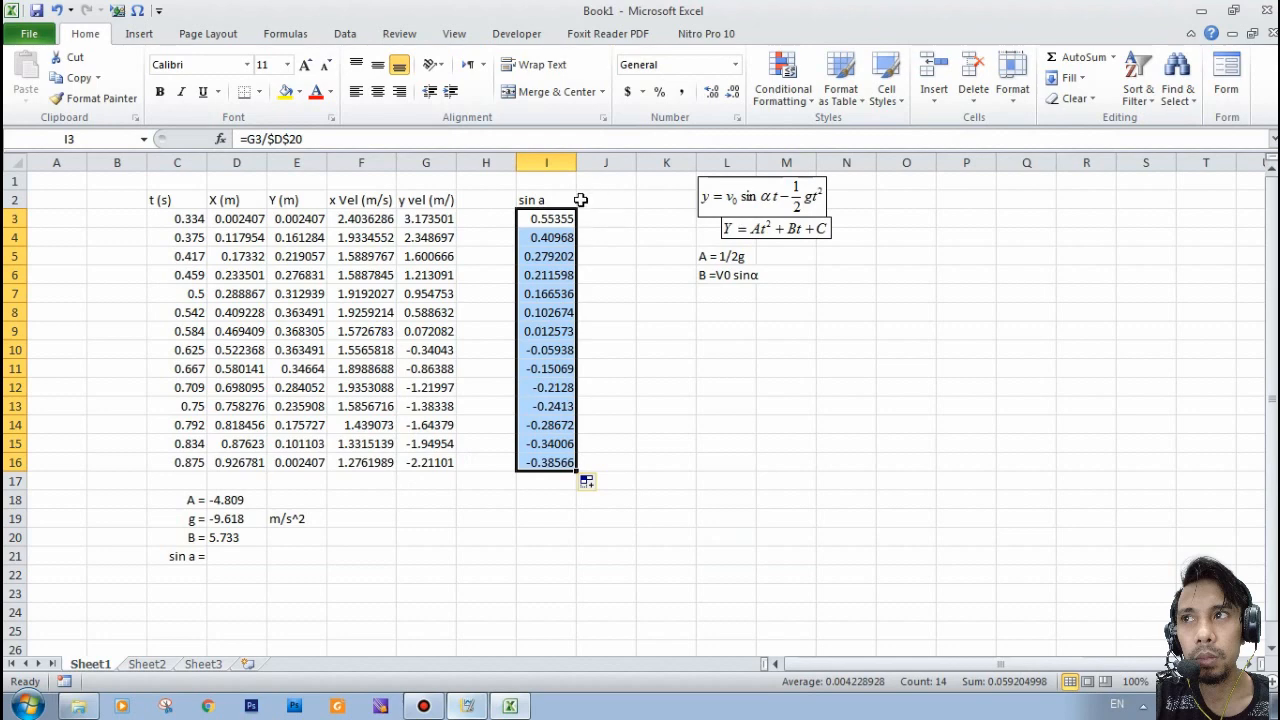
- Convert the first sin a value to an angle in degrees in J3 with the formula =DEGREES(ASIN(I3))
click(605, 200)
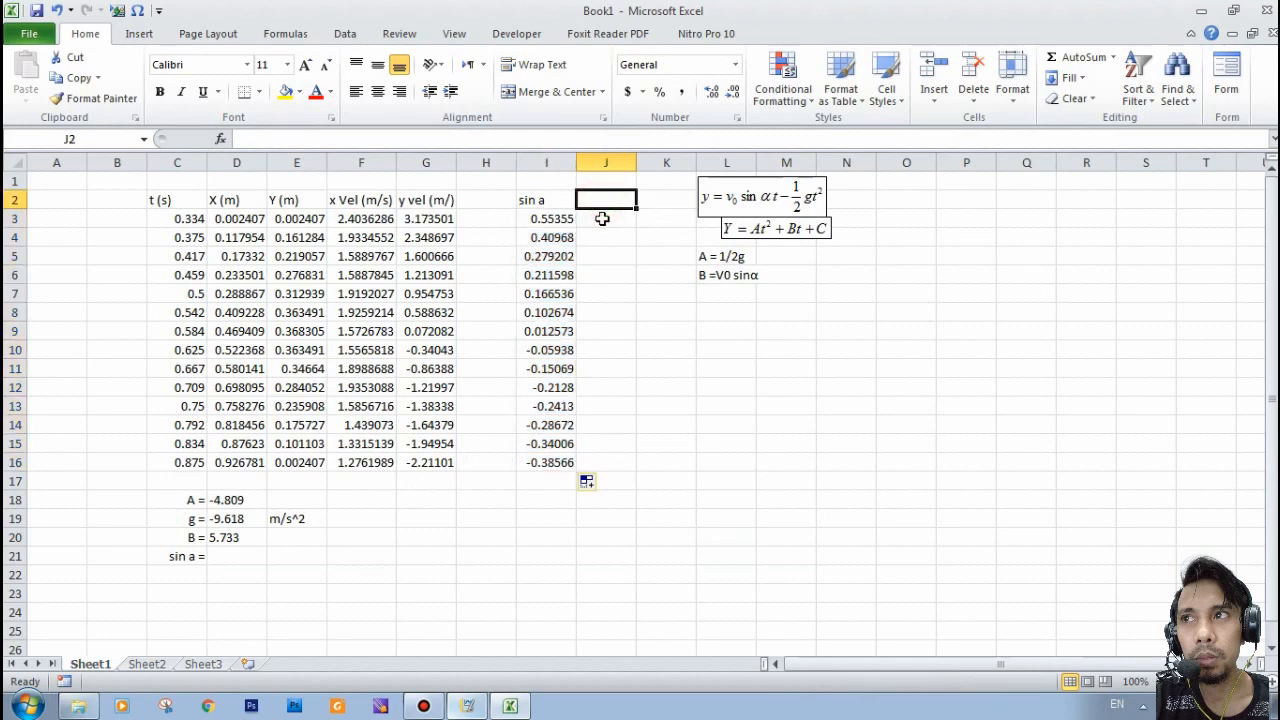
click(538, 221)
click(606, 199)
click(604, 218)
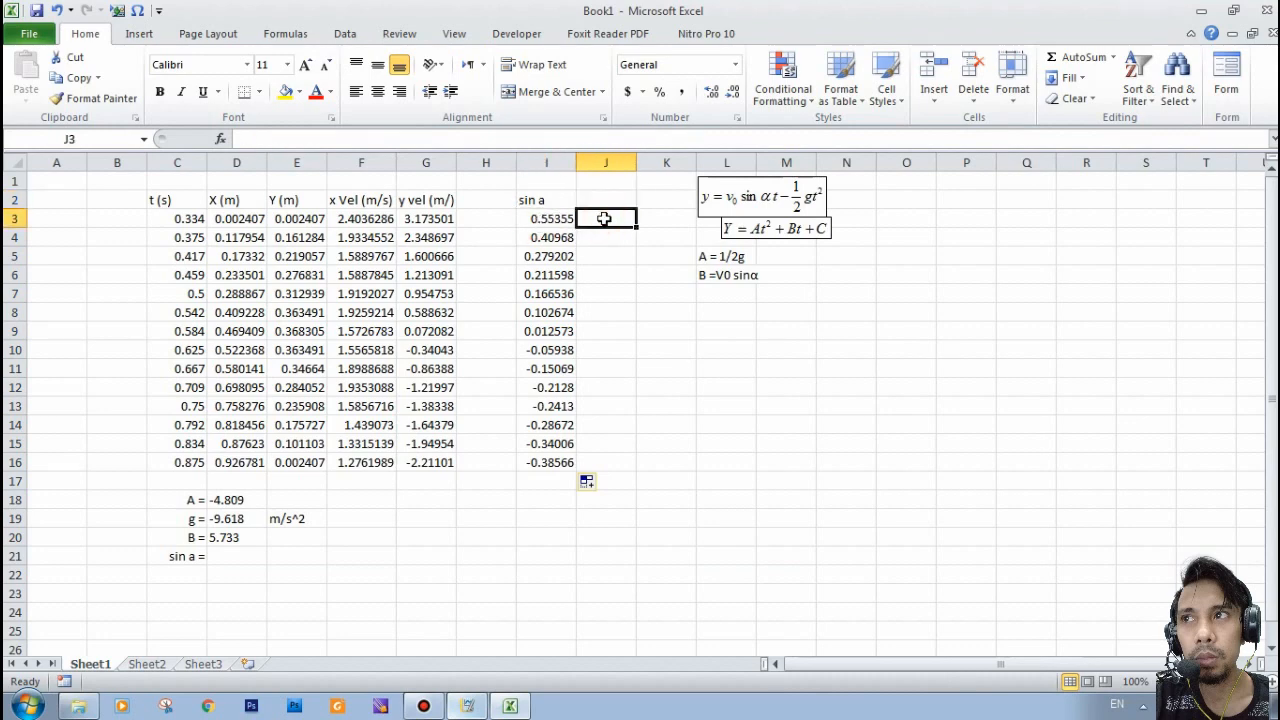
text(=de)
key(Down)
key(Down)
key(Down)
key(Tab)
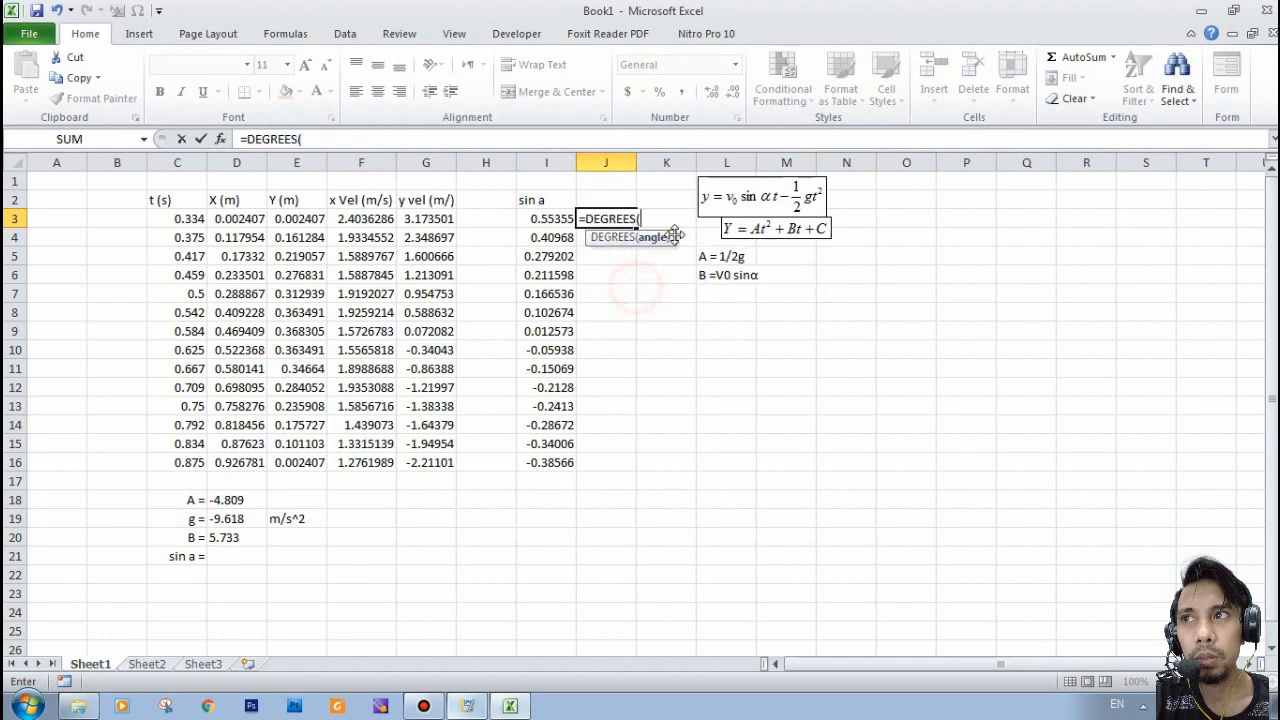
text(a)
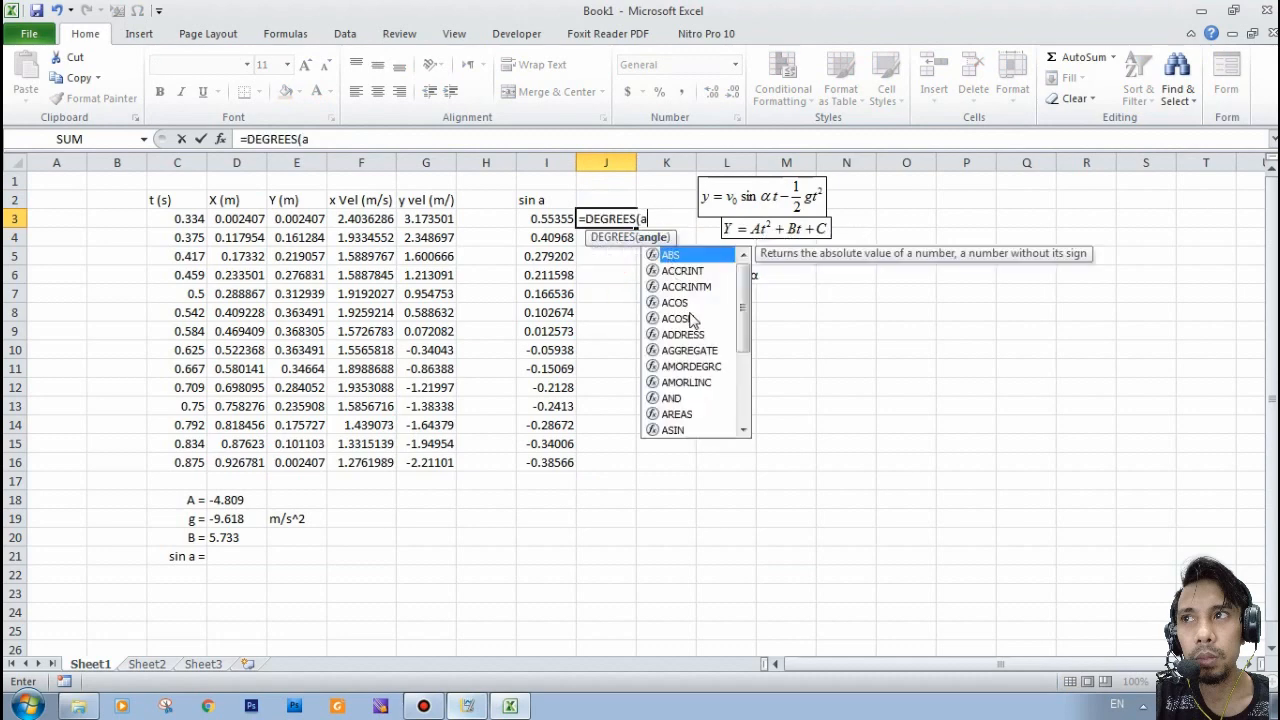
click(676, 432)
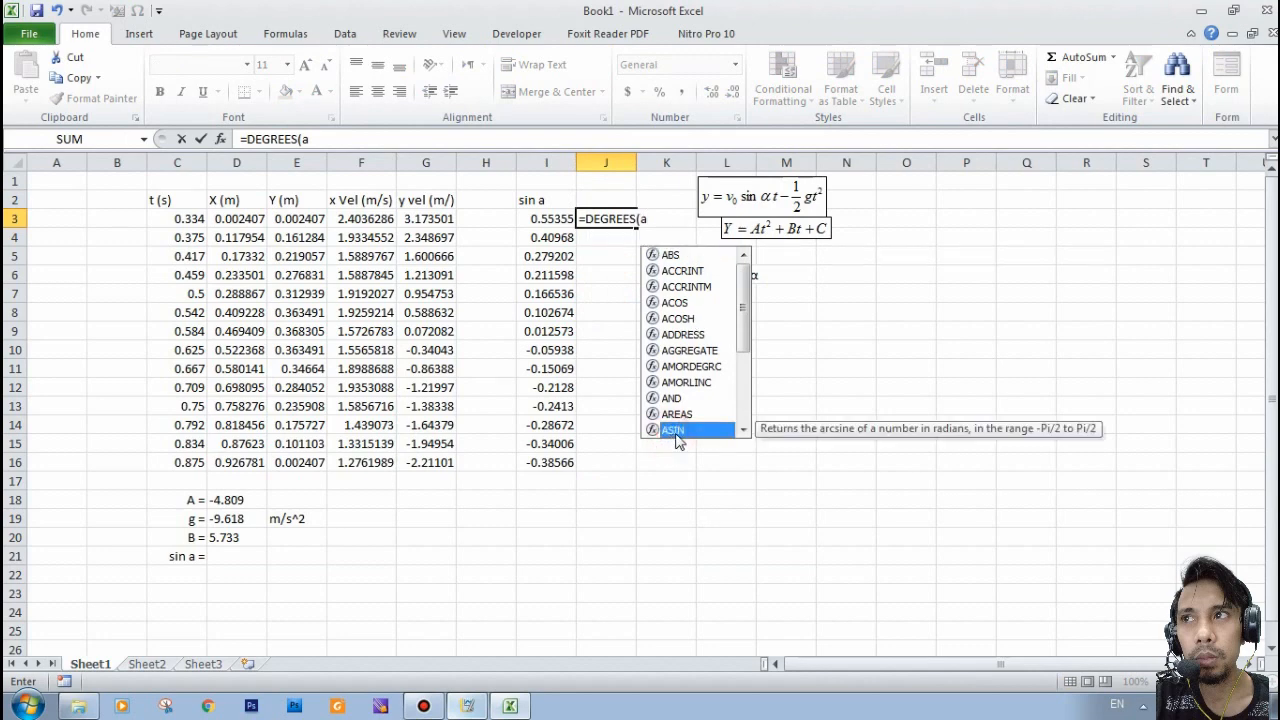
double_click(676, 432)
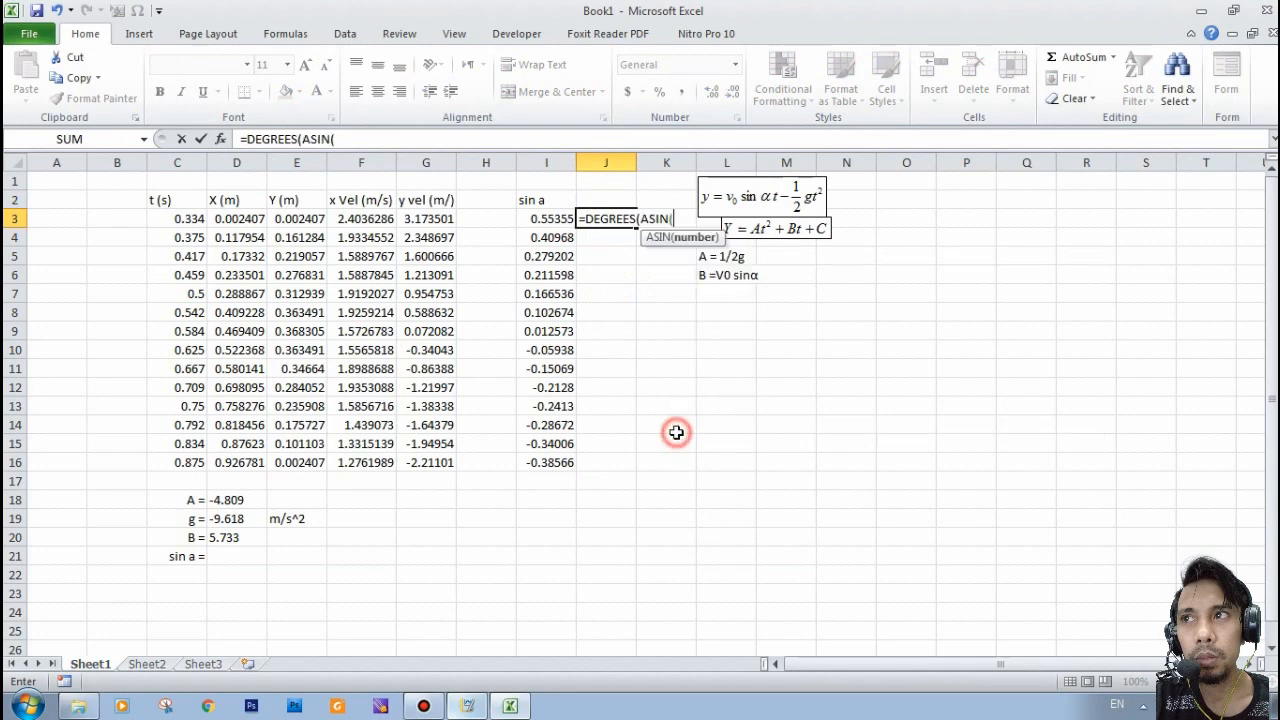
click(537, 219)
text())
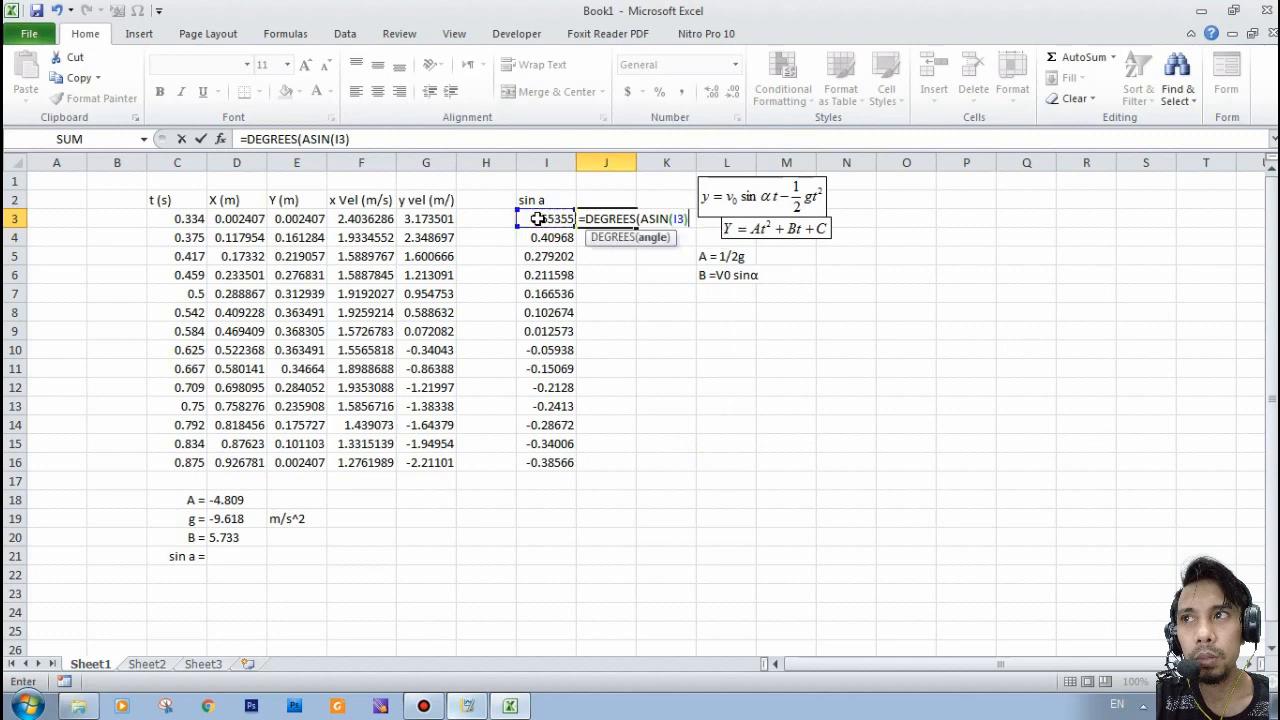
click(690, 218)
key(Return)
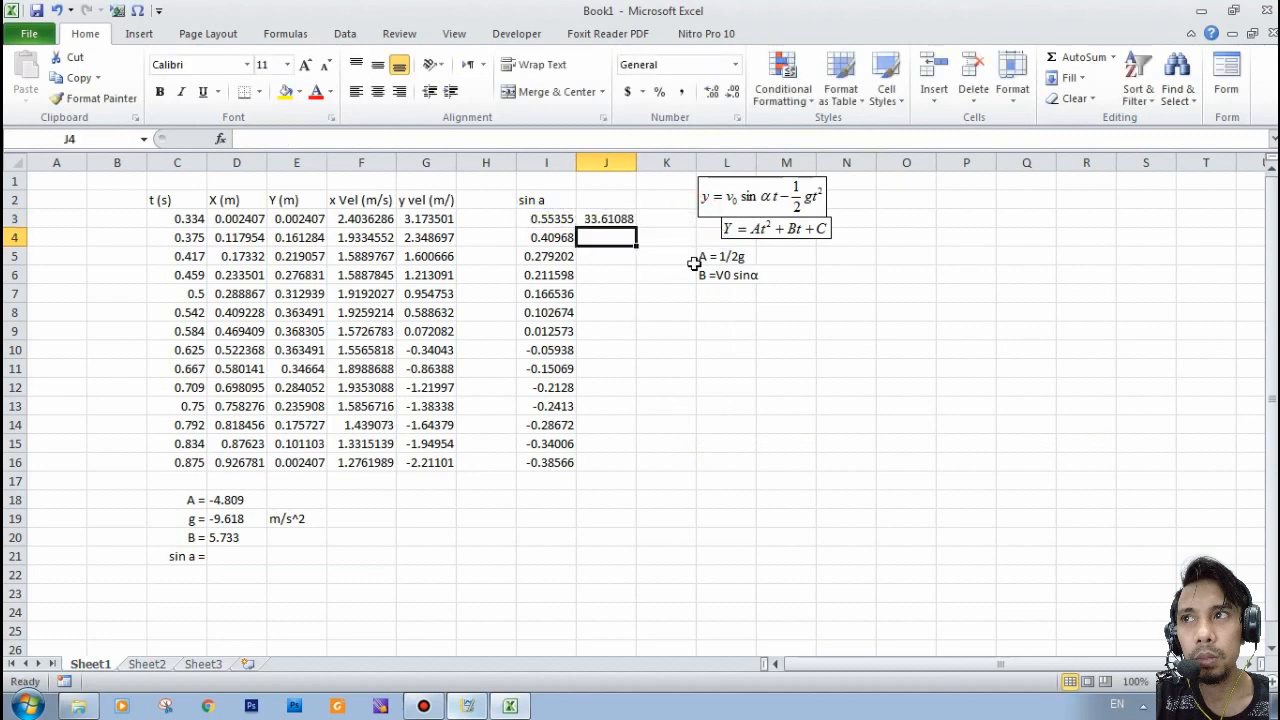
- Fill the angle formula from J3 down to J16
click(620, 219)
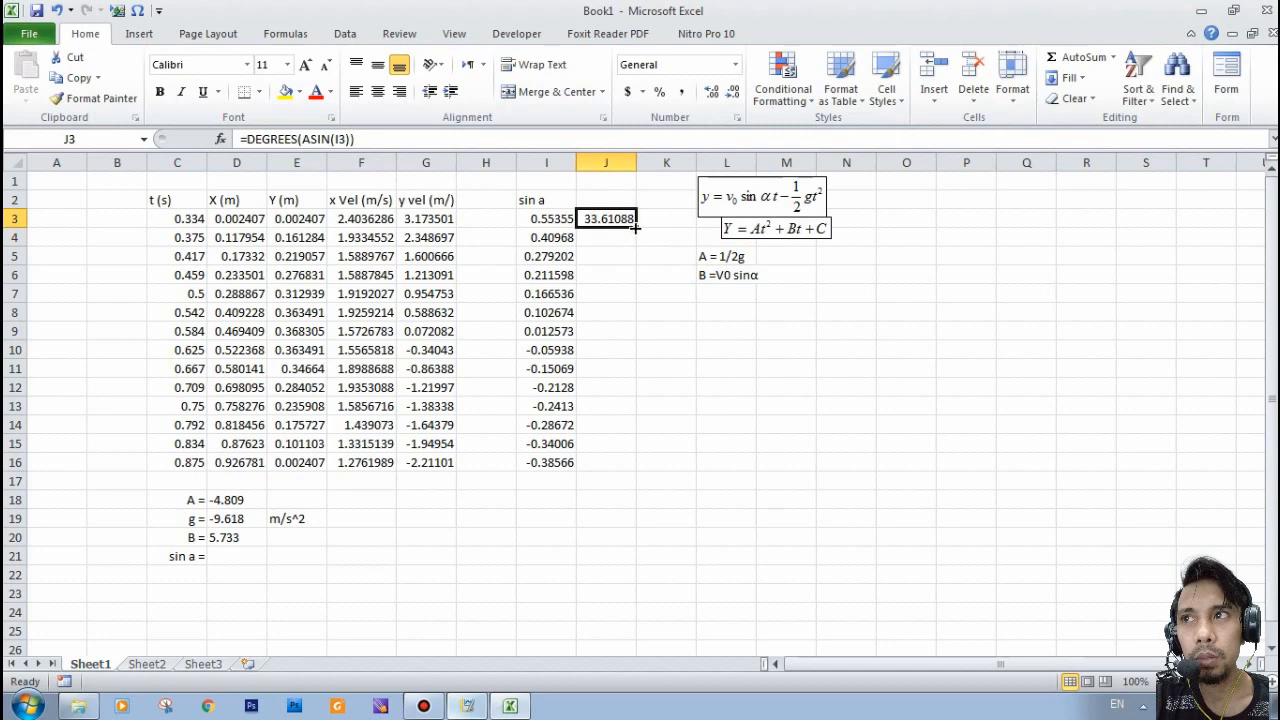
drag(634, 228, 630, 462)
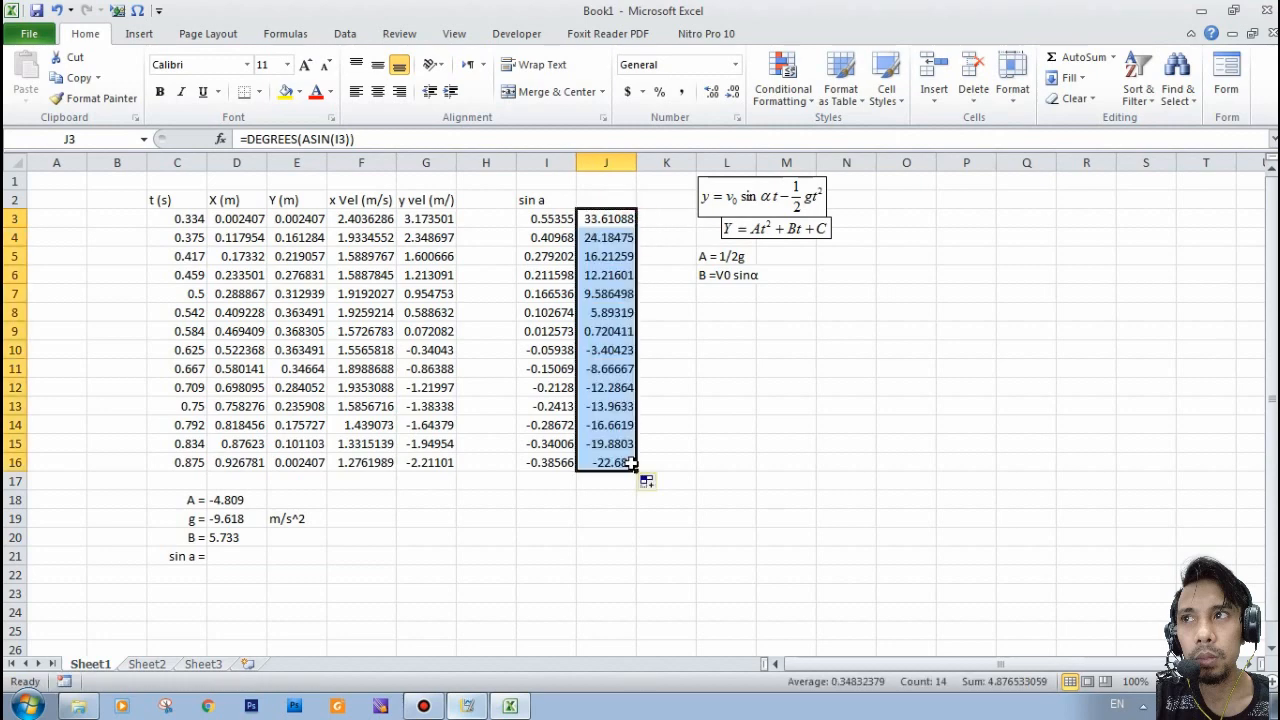
click(620, 237)
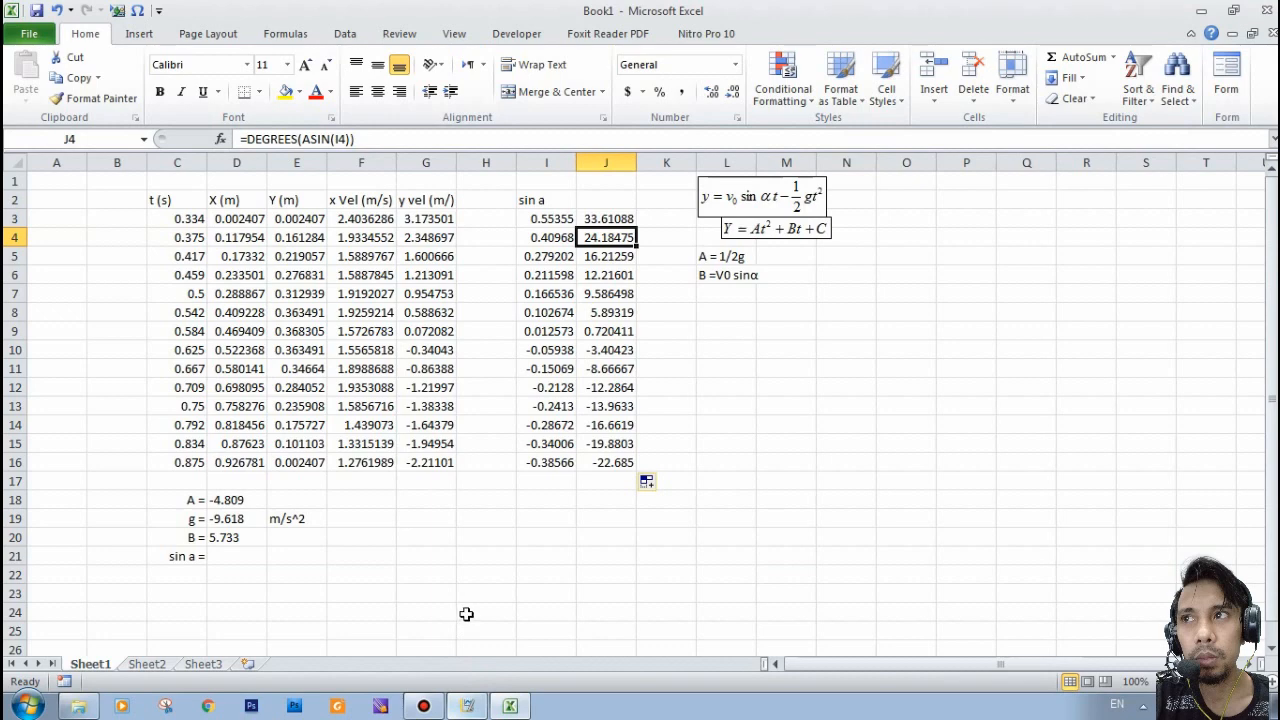
- Shift the projectile equation object slightly to the right so it sits above the quadratic equation
click(485, 575)
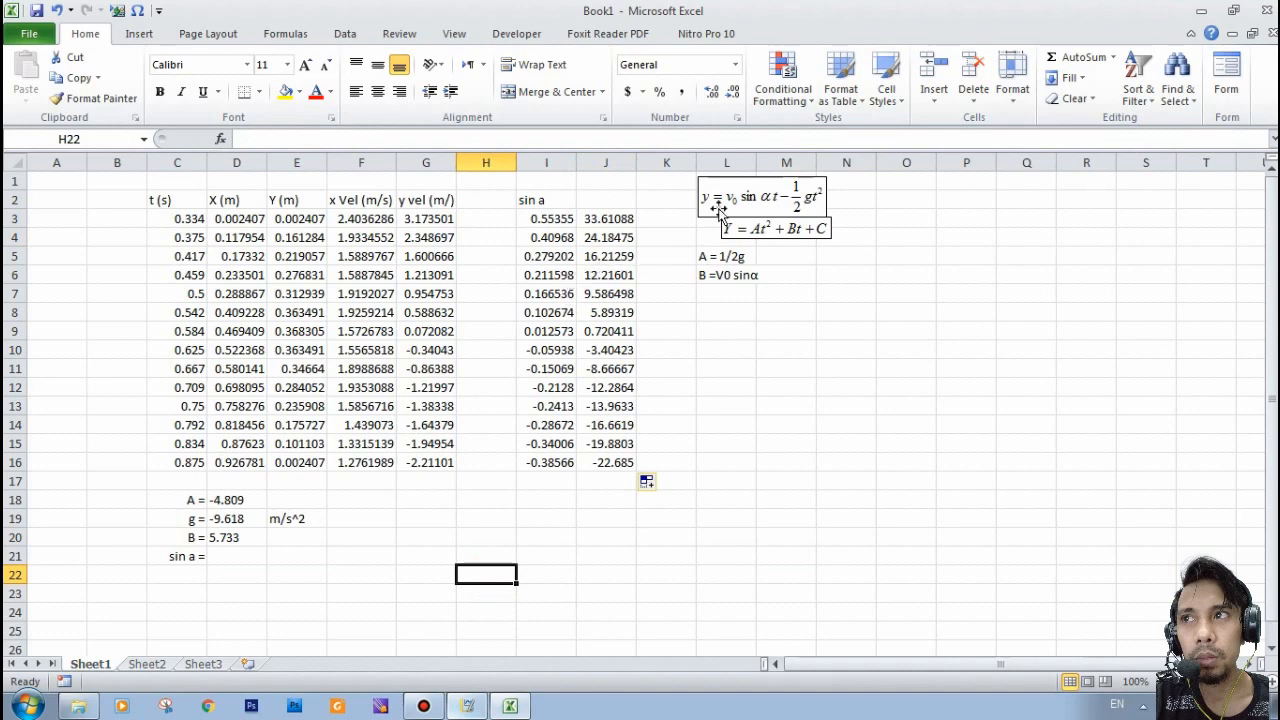
mouse_move(724, 204)
mouse_down()
mouse_move(777, 190)
mouse_move(770, 203)
mouse_up()
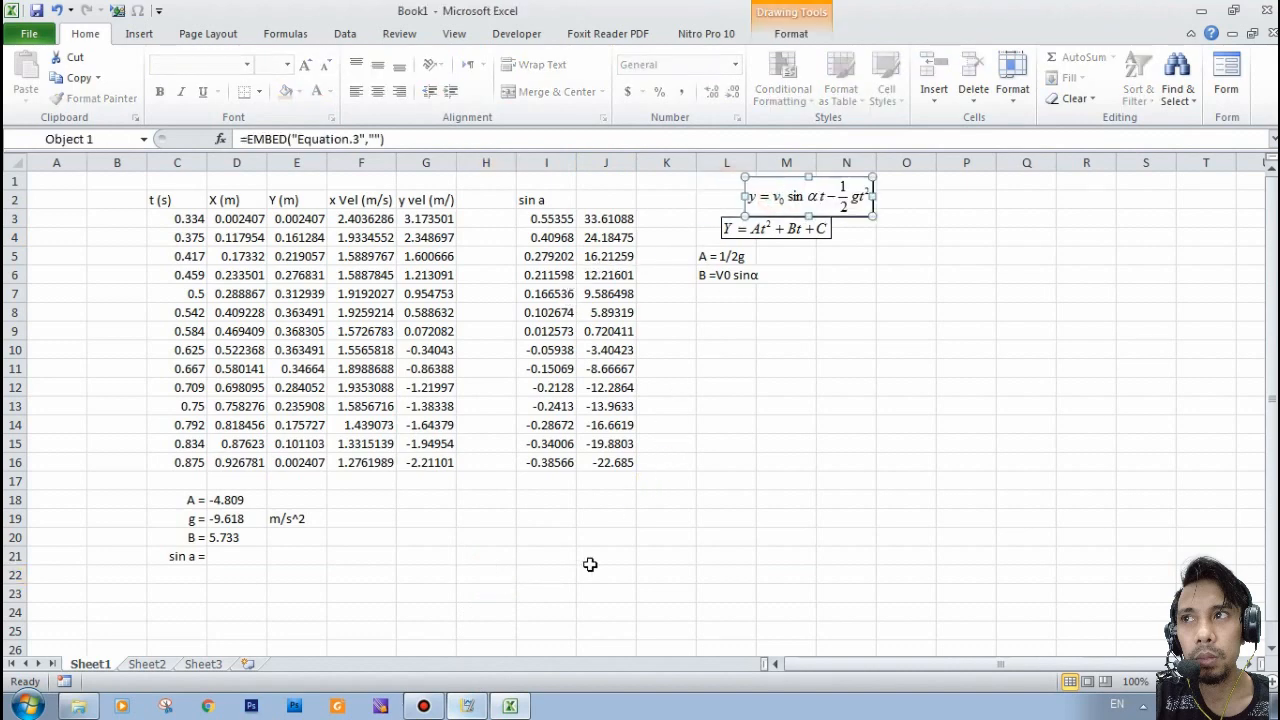
click(424, 706)
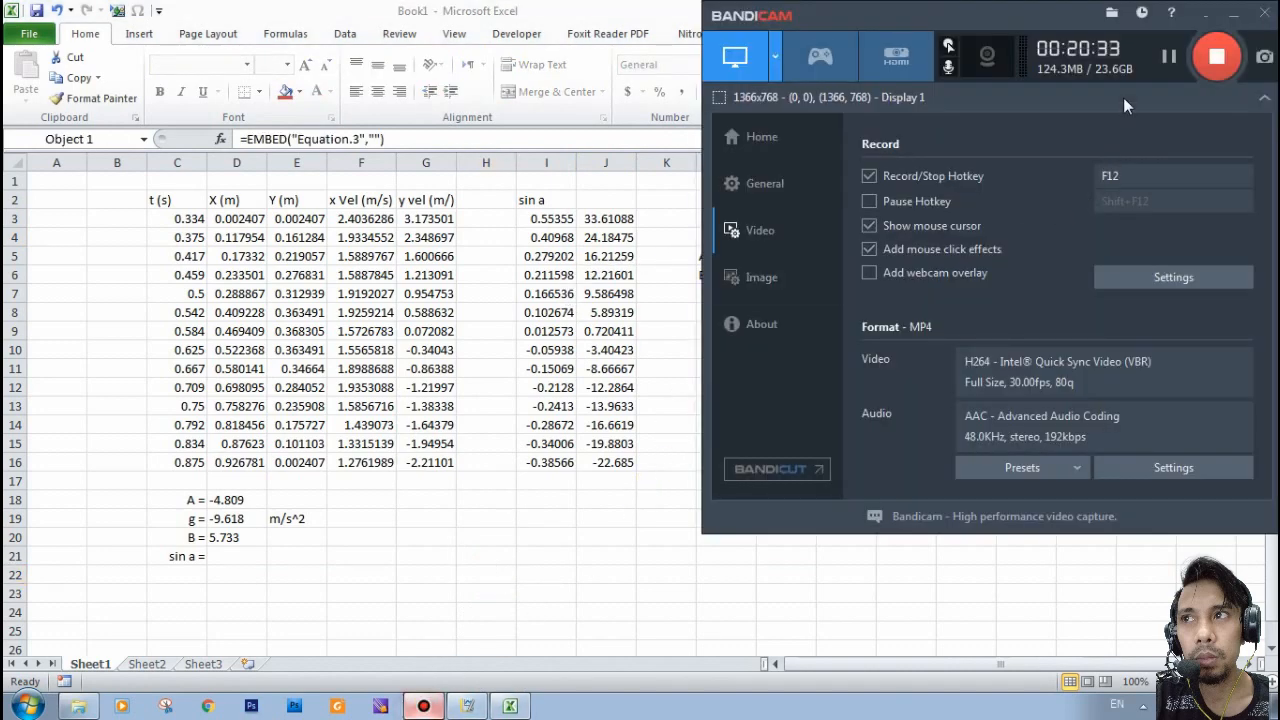